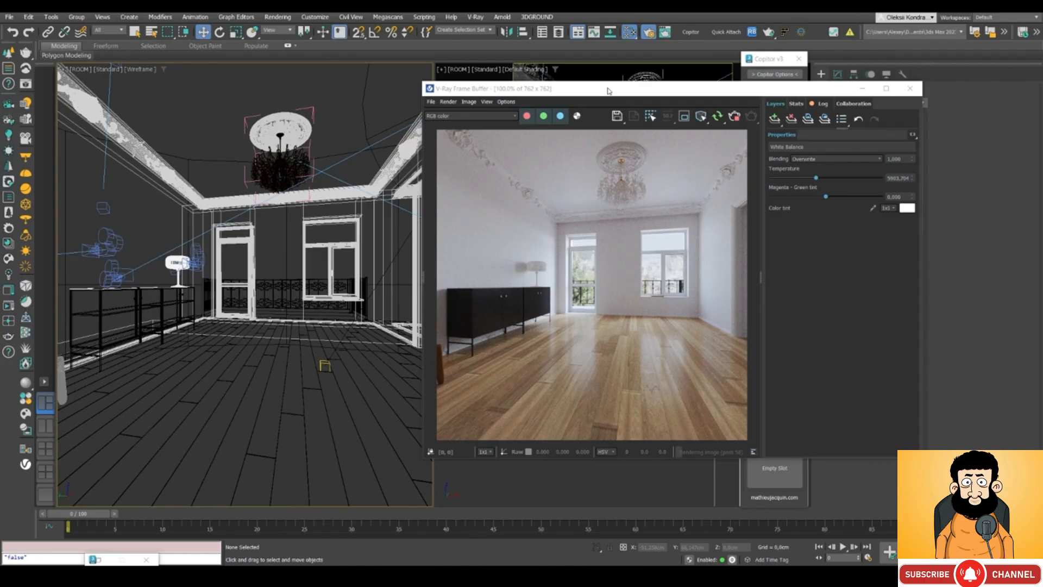
pyautogui.moveTo(608, 91)
pyautogui.mouseDown()
pyautogui.moveTo(637, 107)
pyautogui.moveTo(602, 99)
pyautogui.mouseUp()
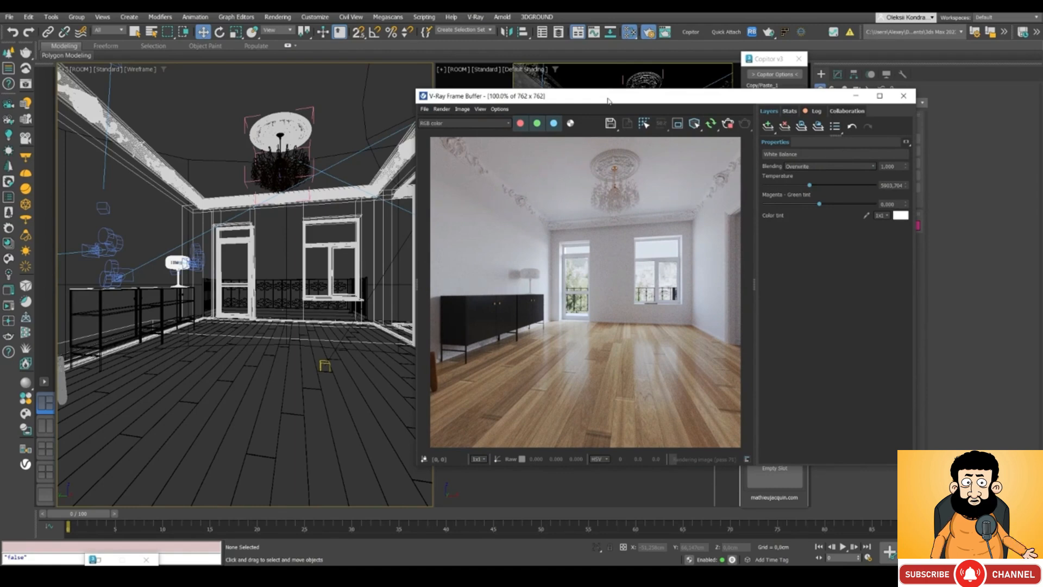
pyautogui.moveTo(609, 100); pyautogui.dragTo(595, 98)
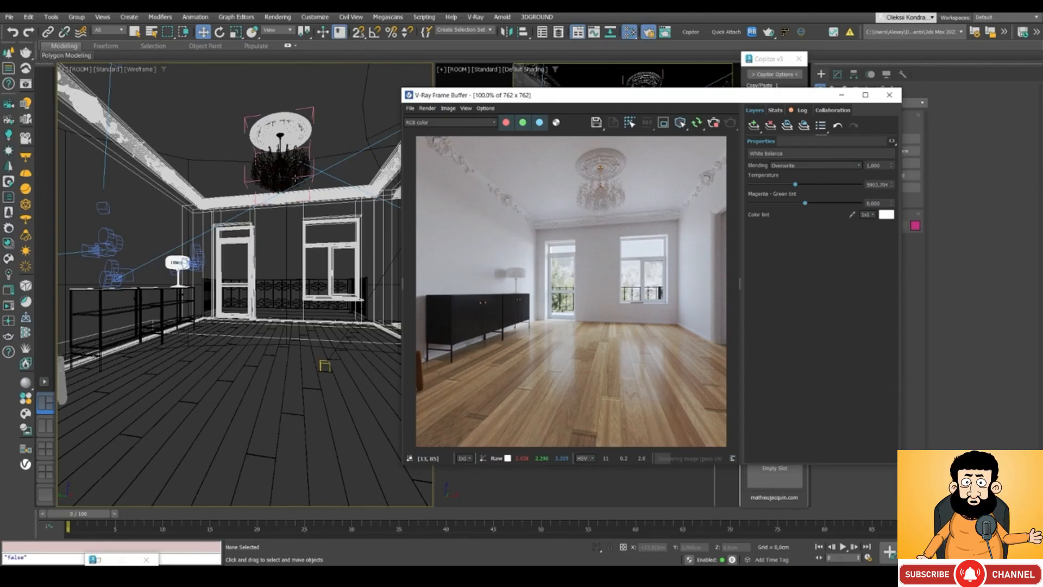
pyautogui.moveTo(605, 99); pyautogui.dragTo(573, 72)
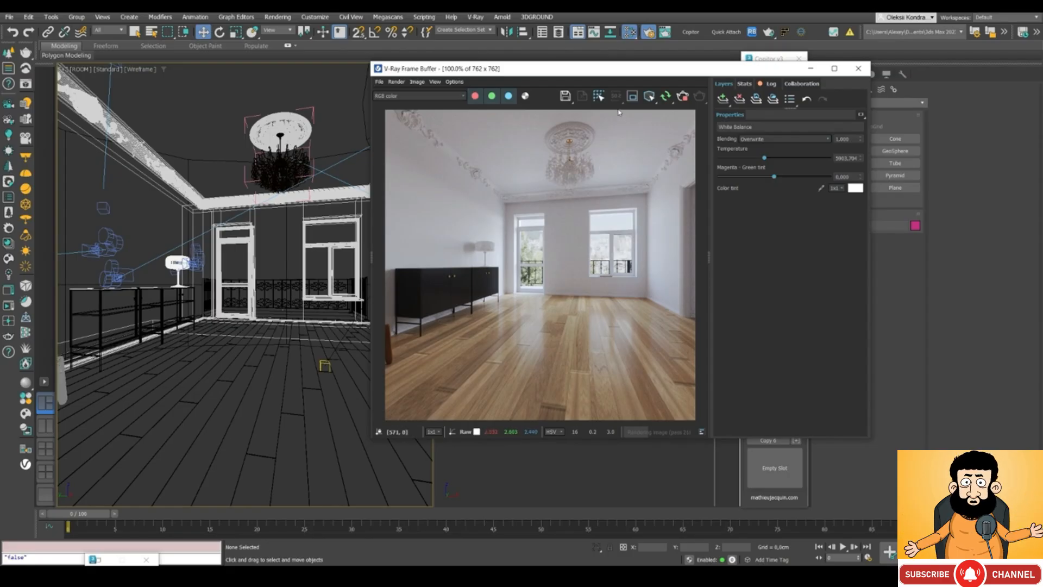
pyautogui.moveTo(543, 75); pyautogui.dragTo(646, 77)
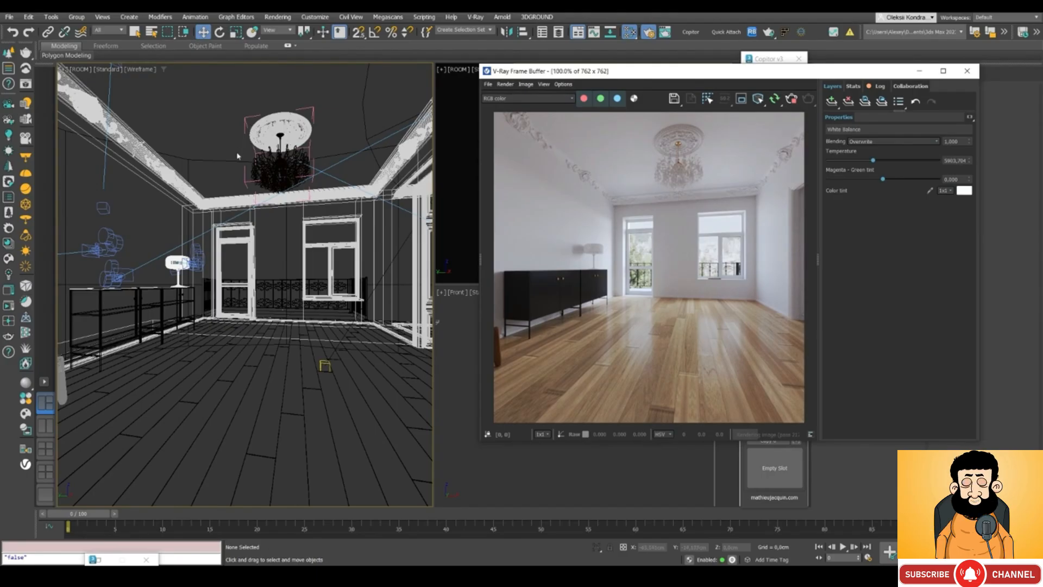
# Show the Top view in the wireframe ROOM viewport, and return that viewport to the ROOM camera
pyautogui.click(223, 143)
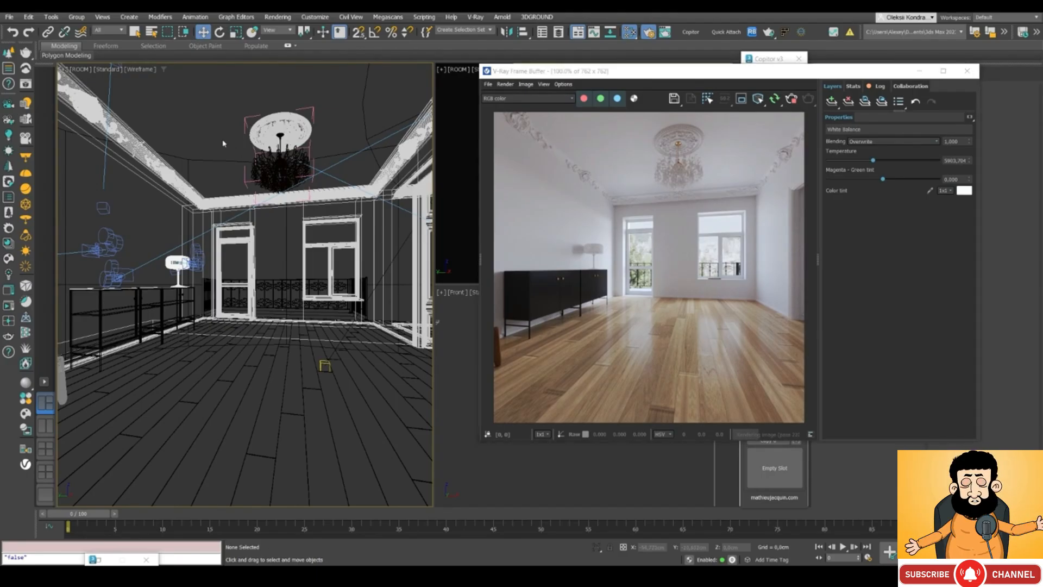
pyautogui.press('t')
pyautogui.press('c')
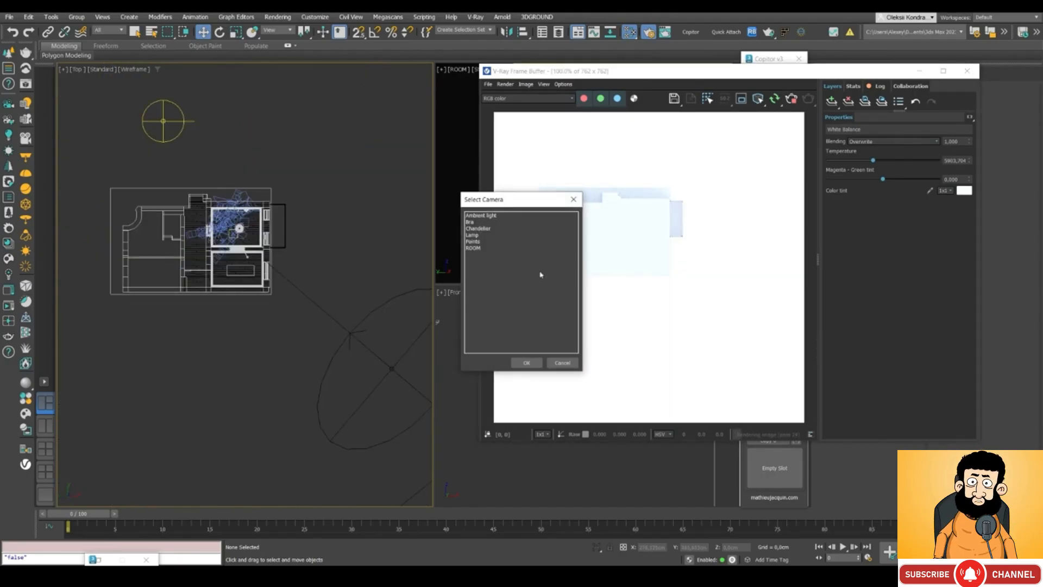
pyautogui.doubleClick(473, 248)
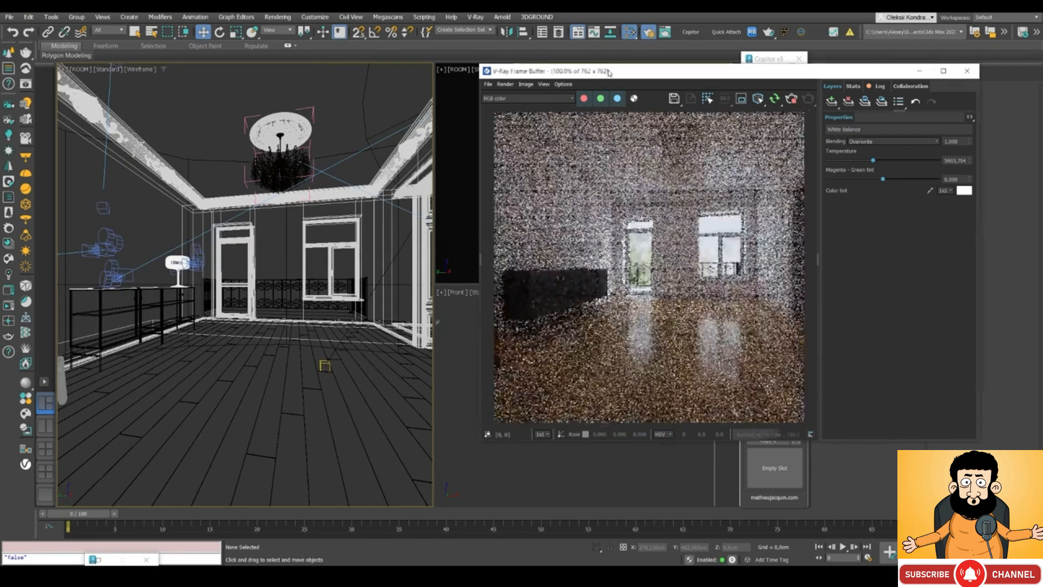
# Lock the view to render to the Column 1, Column 2 ROOM viewport in Render Setup, keeping the frame buffer clear of the settings
pyautogui.moveTo(610, 71); pyautogui.dragTo(779, 57)
pyautogui.click(482, 400)
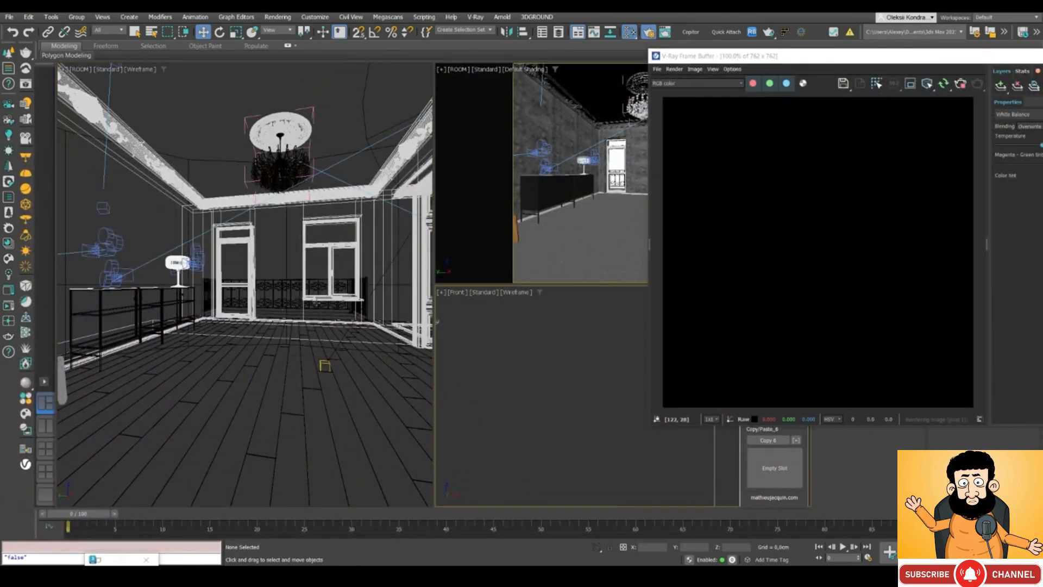
pyautogui.moveTo(714, 57); pyautogui.dragTo(302, 126)
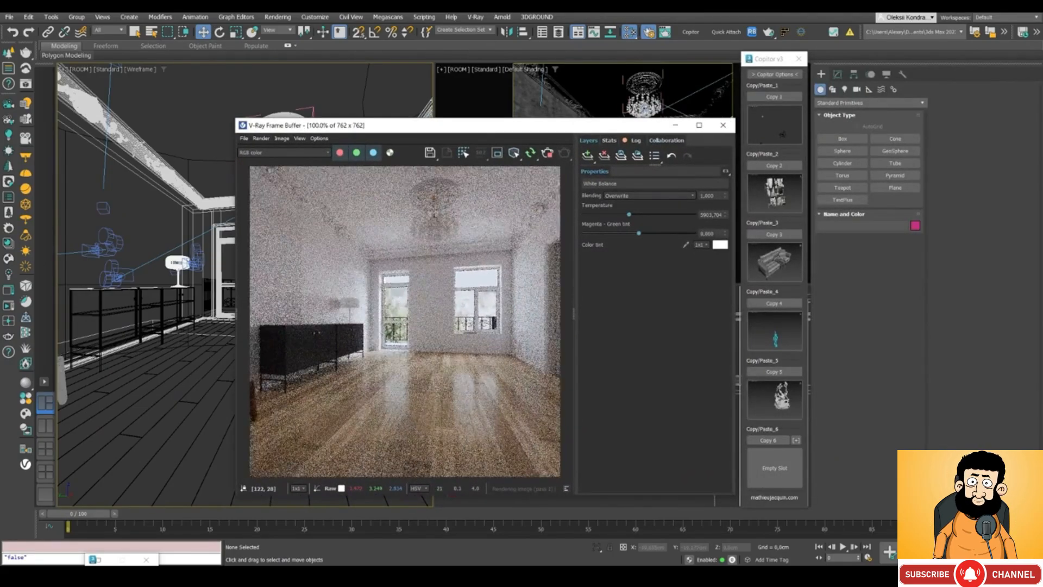
pyautogui.click(650, 36)
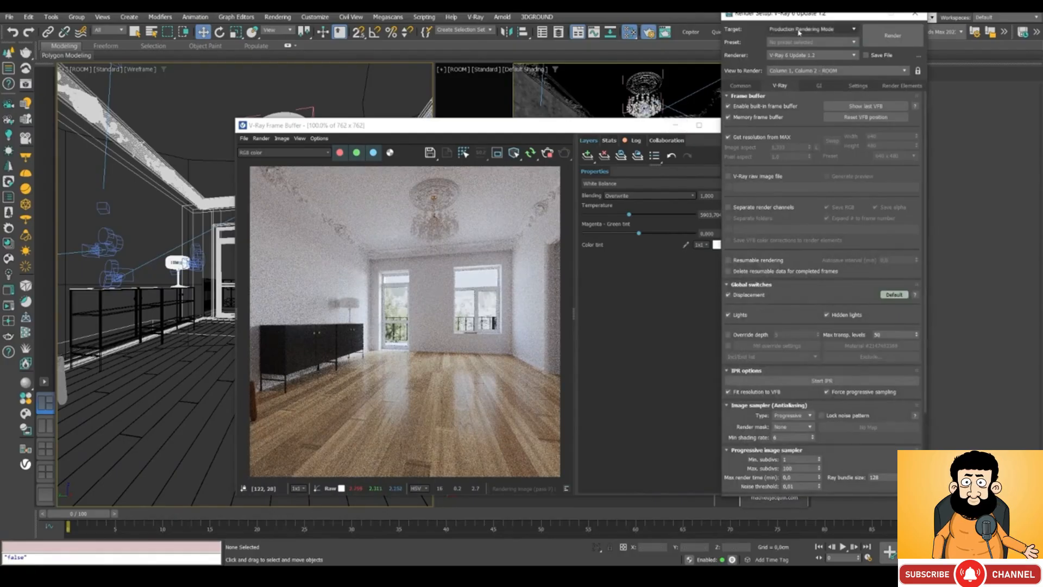
pyautogui.click(917, 71)
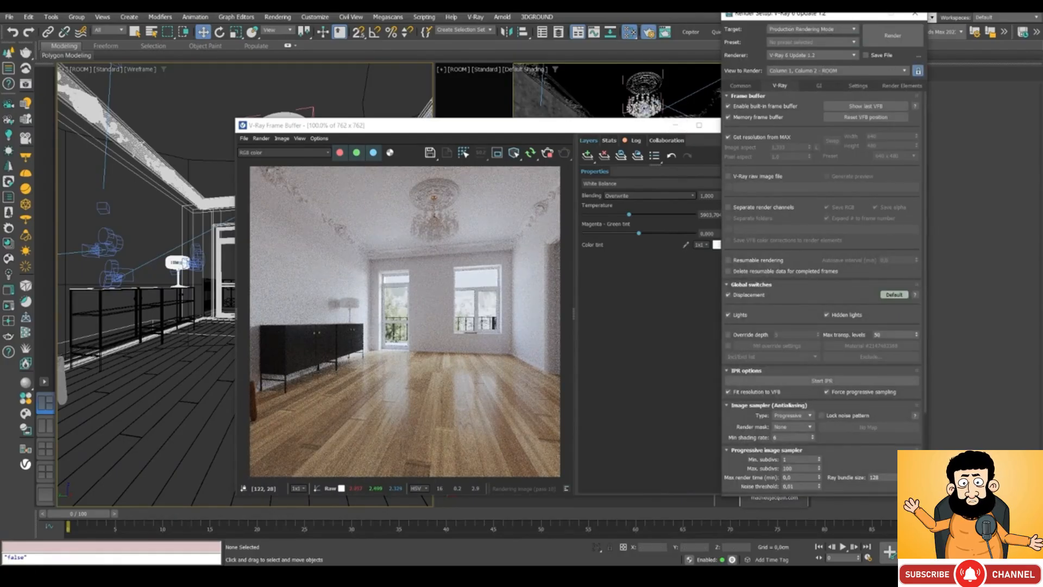
pyautogui.moveTo(543, 130)
pyautogui.mouseDown()
pyautogui.moveTo(830, 109)
pyautogui.moveTo(290, 139)
pyautogui.mouseUp()
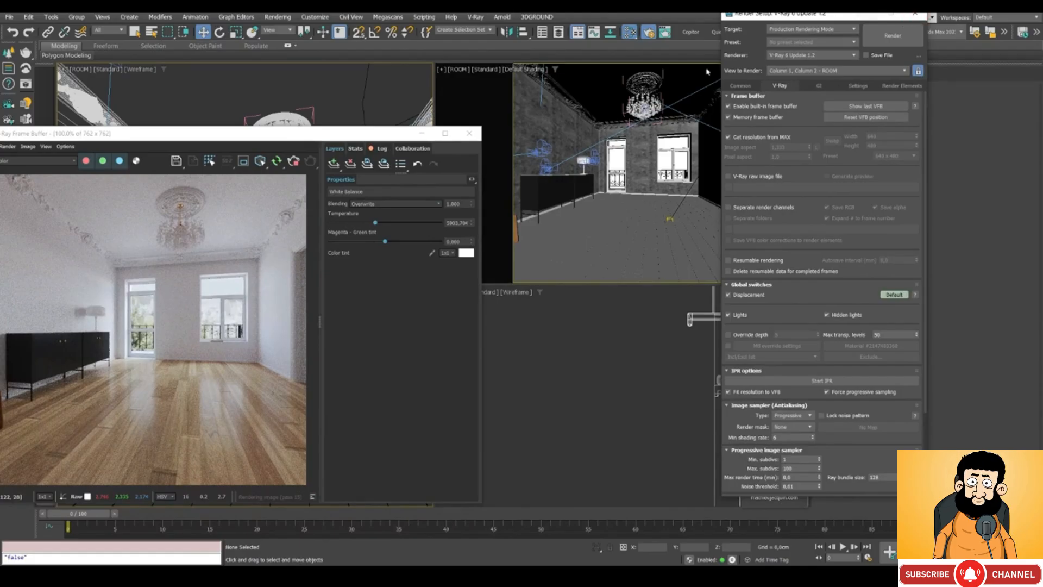
pyautogui.click(915, 13)
# Change the shaded ROOM viewport to a wireframe Top view framed on the chandelier's ceiling rosette
pyautogui.press('t')
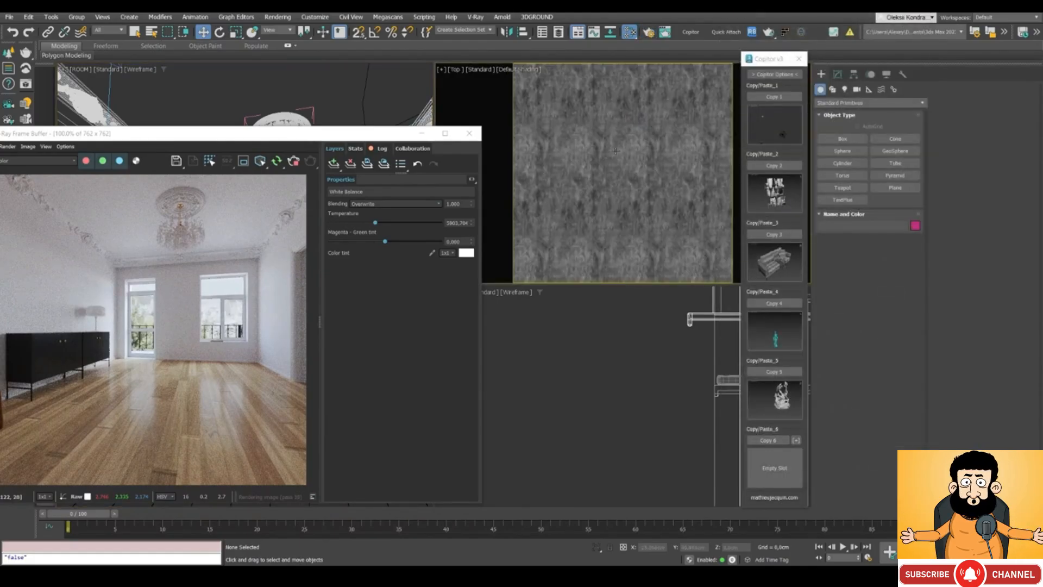
pyautogui.press('F3')
pyautogui.scroll(-4, 693, 145)
pyautogui.moveTo(693, 145); pyautogui.dragTo(627, 146, button='middle')
pyautogui.scroll(9, 626, 148)
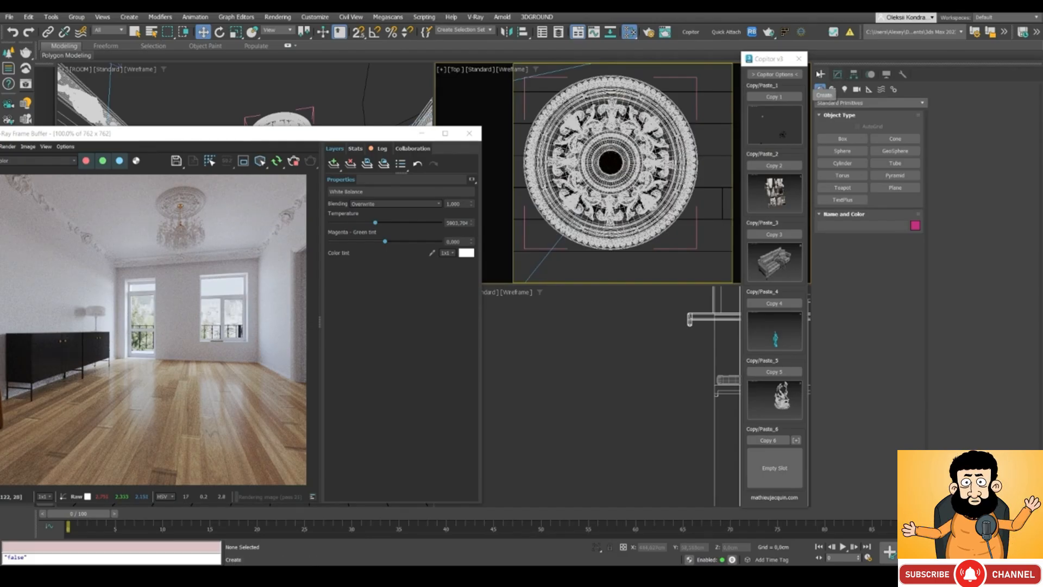
# Prepare a VRayLight of type Sphere with its colour mode set to Temperature at 4000
pyautogui.click(844, 89)
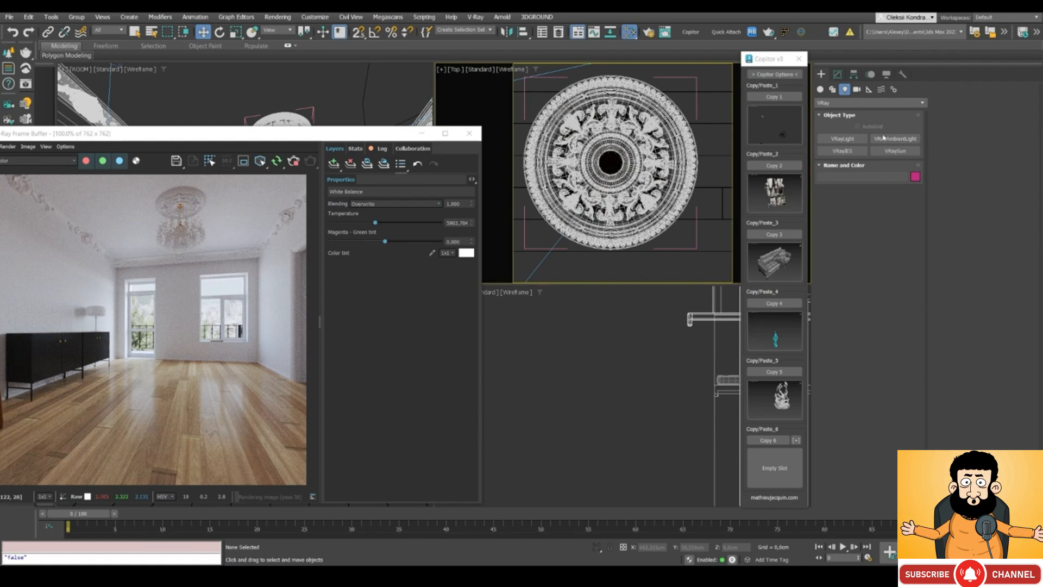
pyautogui.click(842, 139)
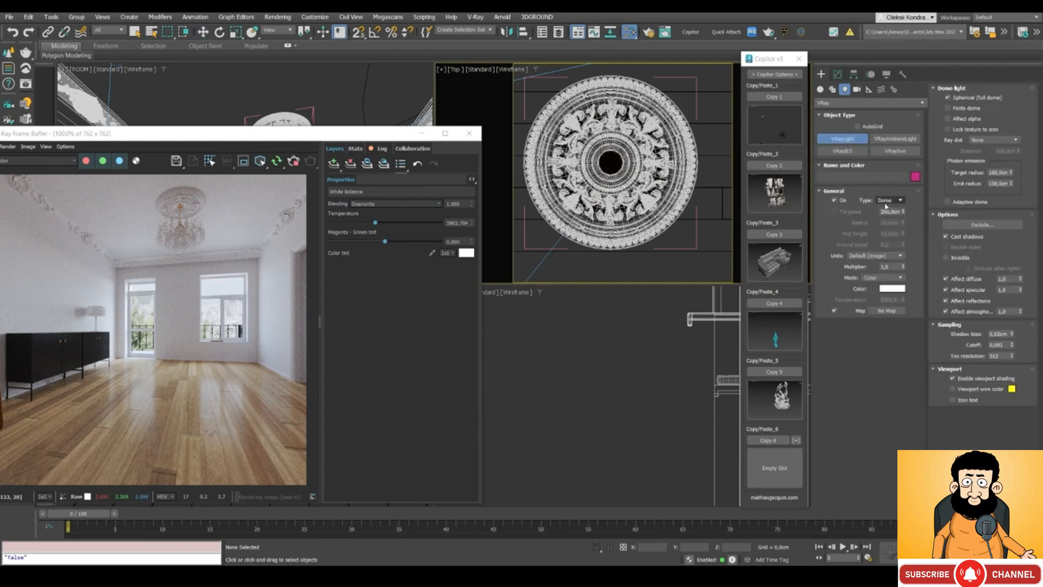
pyautogui.click(889, 201)
pyautogui.click(896, 224)
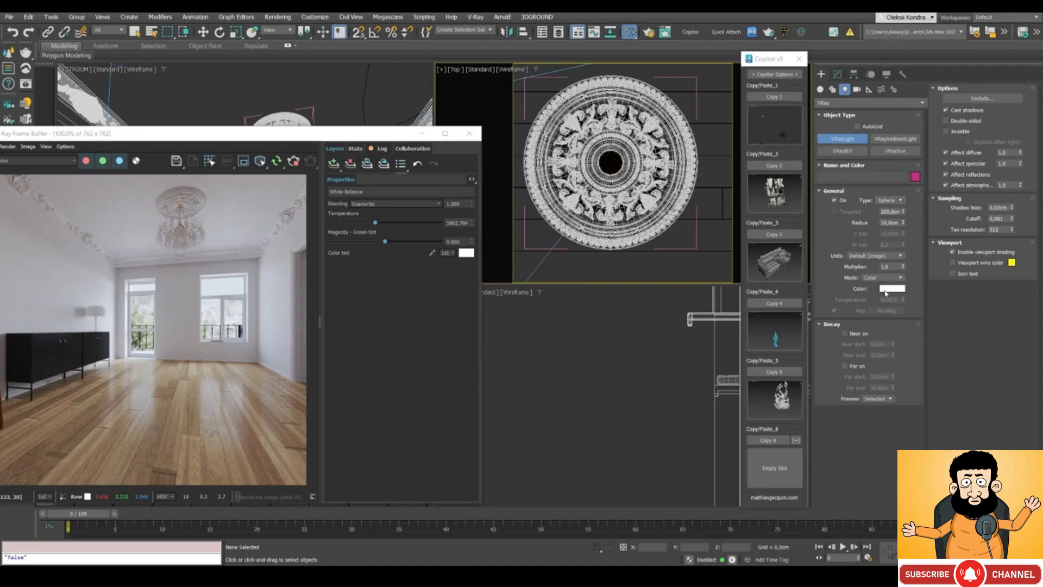
pyautogui.click(883, 277)
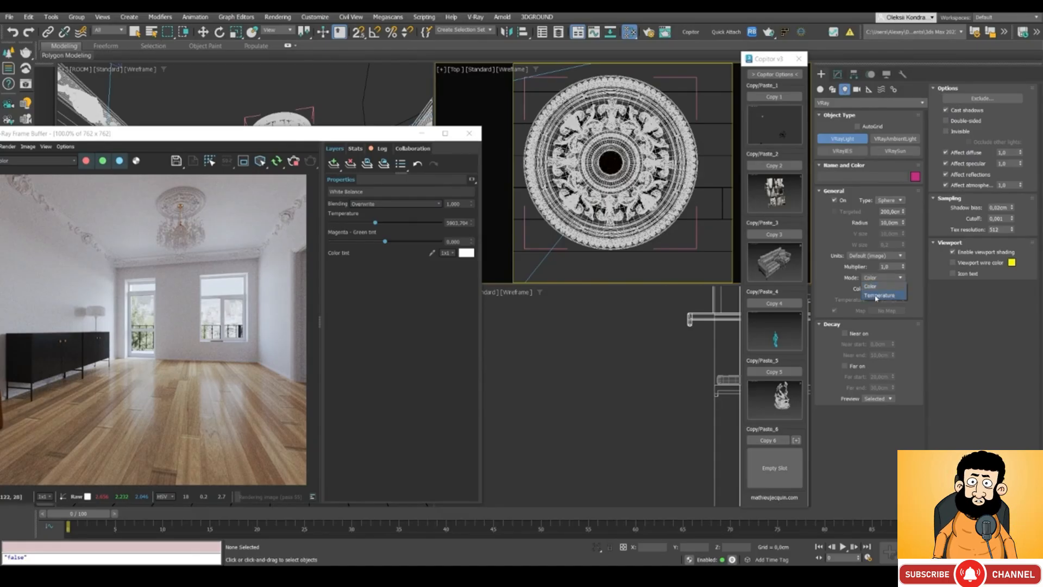
pyautogui.click(878, 296)
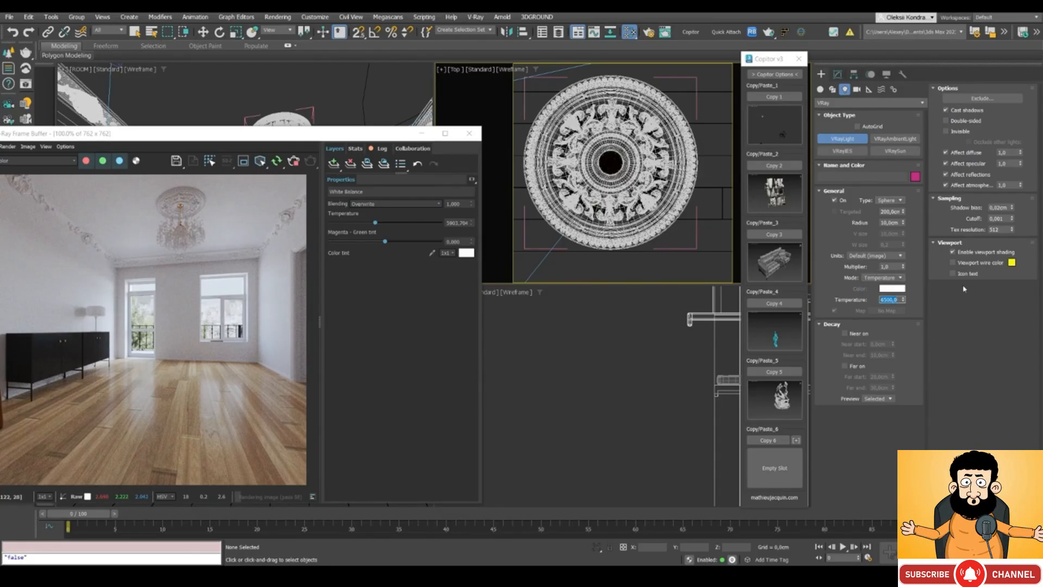
pyautogui.write('4000')
pyautogui.press('Return')
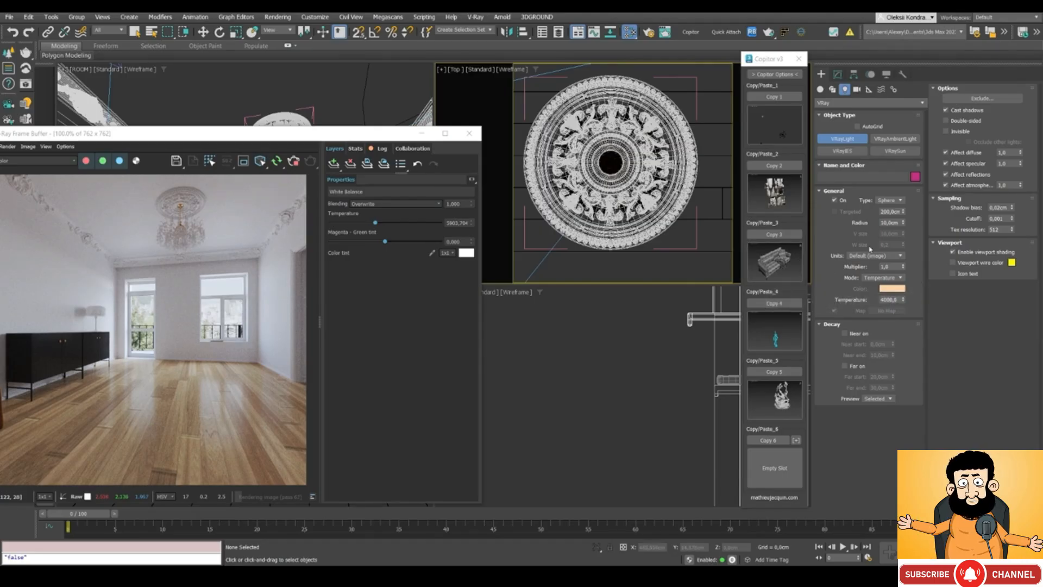
# Create a sphere light with a radius of about 1.2 cm near the rosette's central opening in the Top view
pyautogui.scroll(8, 609, 172)
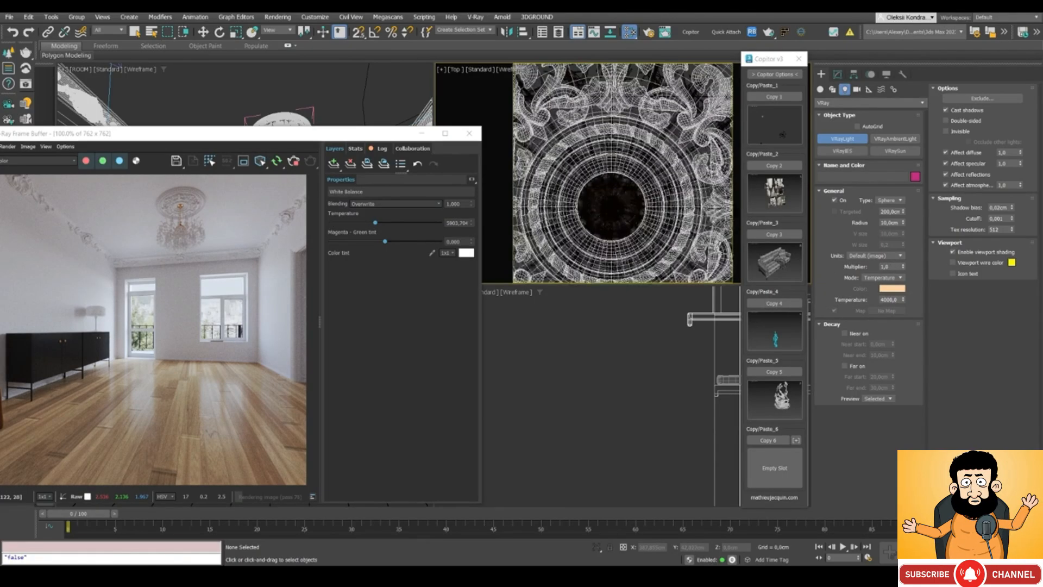
pyautogui.scroll(-3, 609, 172)
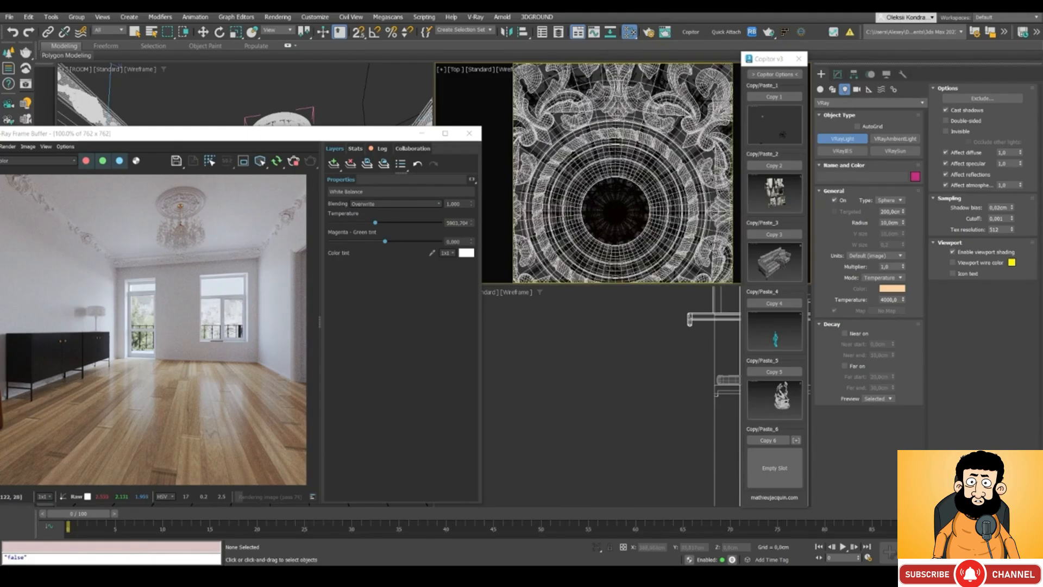
pyautogui.scroll(2, 604, 154)
pyautogui.moveTo(605, 153); pyautogui.dragTo(609, 156)
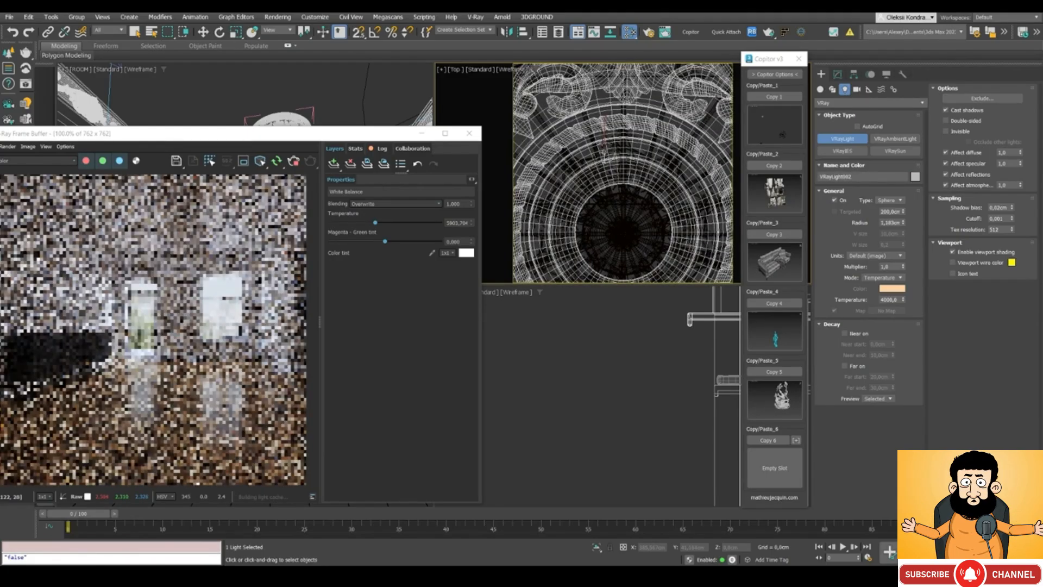
# Raise the sphere light from floor level to the height of the chandelier in the Front view
pyautogui.press('w')
pyautogui.press('f')
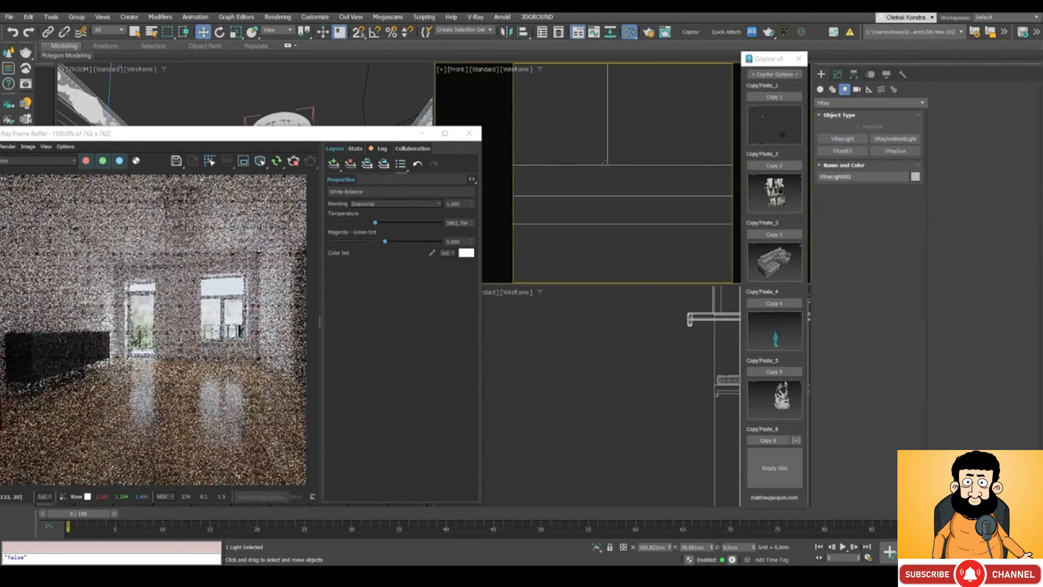
pyautogui.scroll(-5, 604, 163)
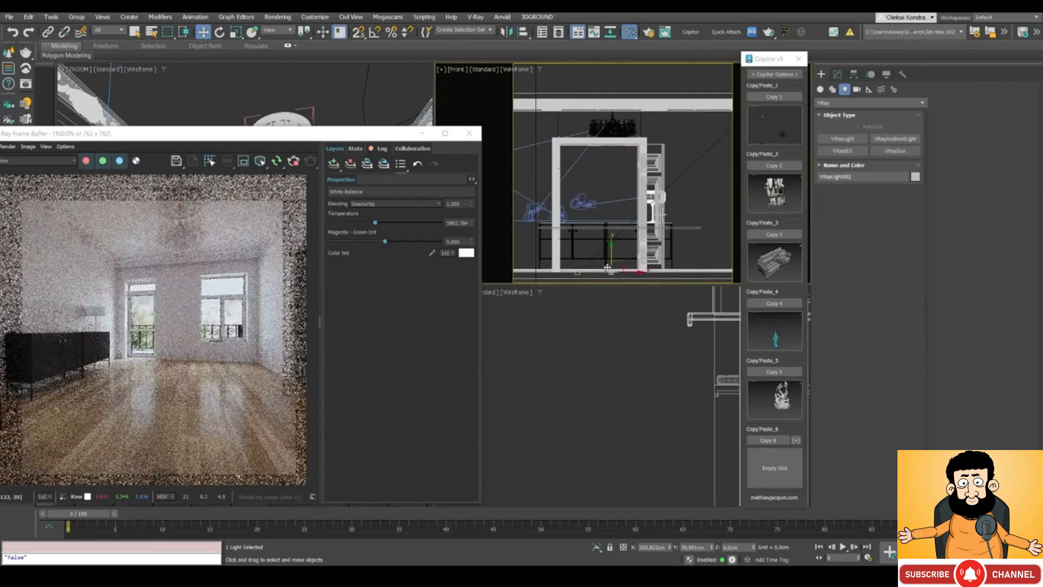
pyautogui.moveTo(611, 256); pyautogui.dragTo(612, 126)
pyautogui.scroll(4, 612, 130)
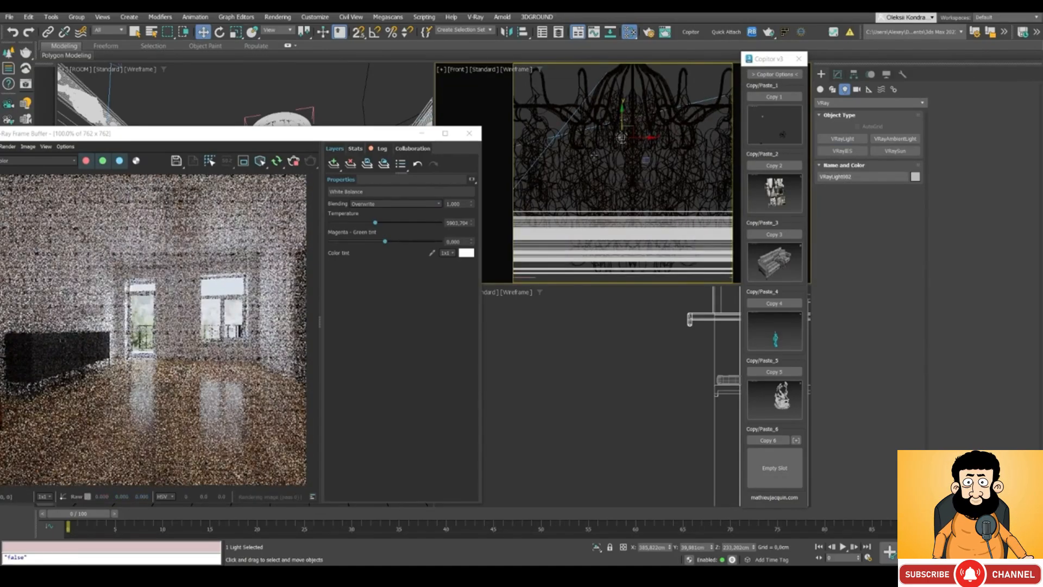
# Fine-position the sphere light inside the chandelier, slightly off its centre, and enlarge its radius to about 1.49 cm
pyautogui.moveTo(622, 133); pyautogui.dragTo(603, 149)
pyautogui.moveTo(603, 148)
pyautogui.mouseDown(button='middle')
pyautogui.moveTo(598, 103)
pyautogui.moveTo(597, 131)
pyautogui.mouseUp(button='middle')
pyautogui.moveTo(589, 146); pyautogui.dragTo(588, 151)
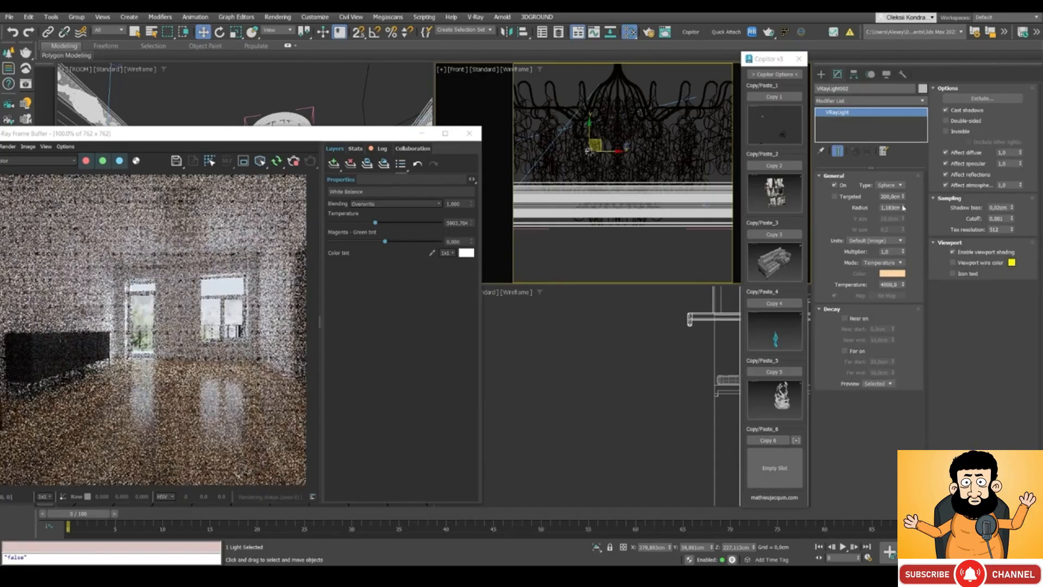
pyautogui.moveTo(903, 207); pyautogui.dragTo(903, 202)
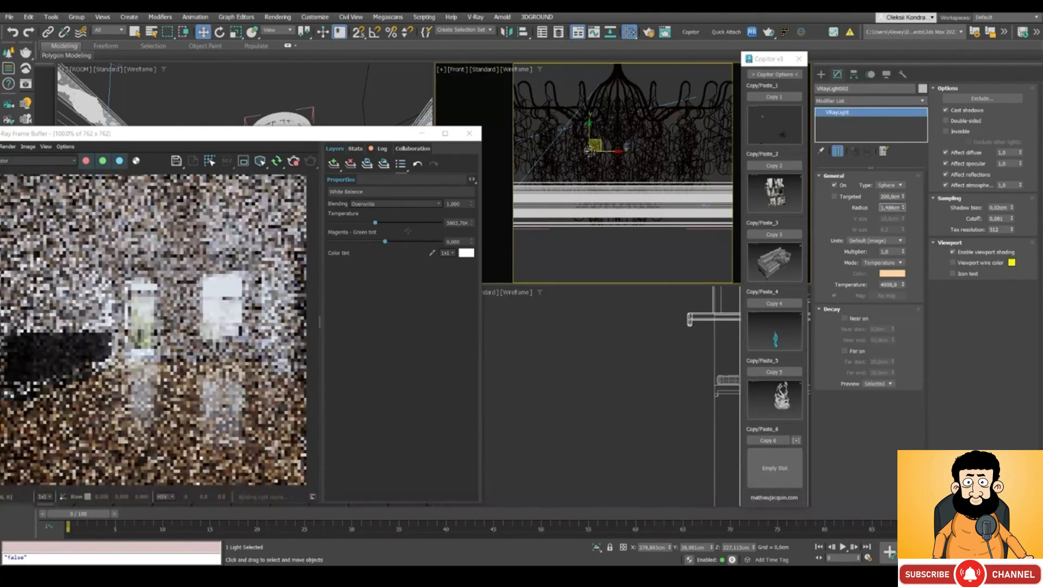
# Define a render region around the chandelier in the frame buffer and move the buffer away from the Front view
pyautogui.moveTo(239, 133); pyautogui.dragTo(331, 133)
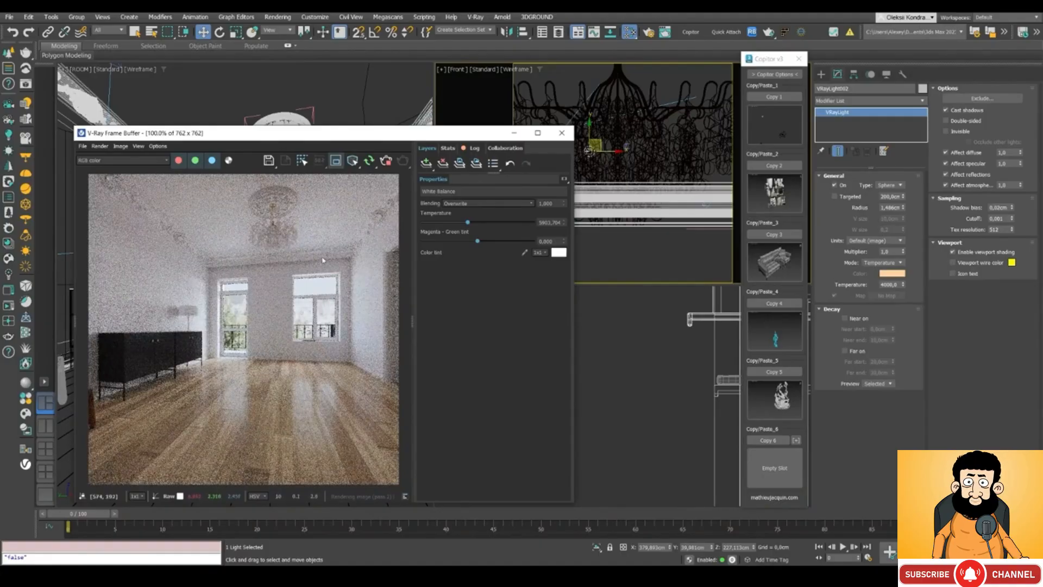
pyautogui.moveTo(322, 258); pyautogui.dragTo(233, 178)
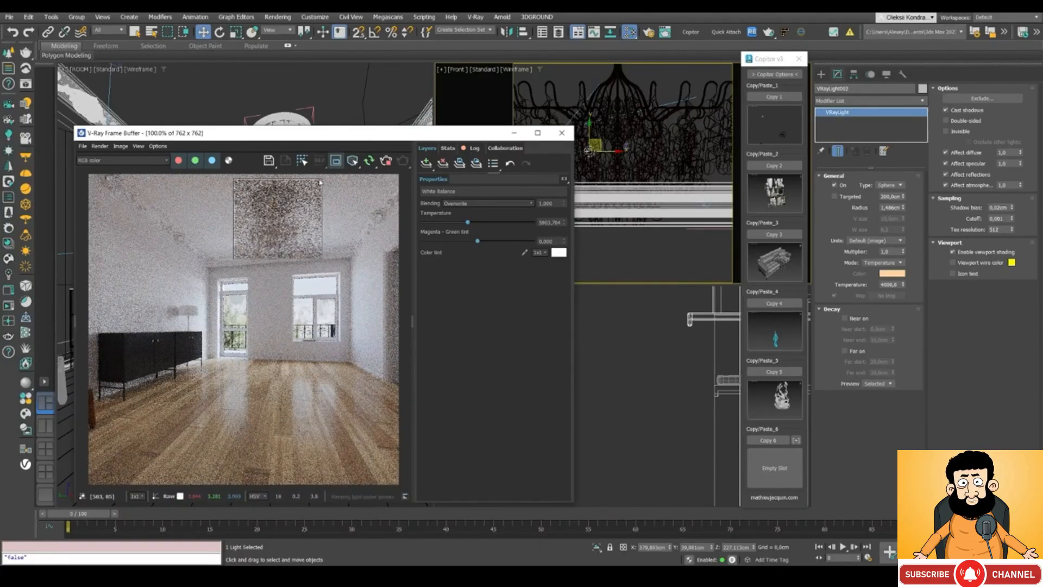
pyautogui.moveTo(239, 133); pyautogui.dragTo(81, 148)
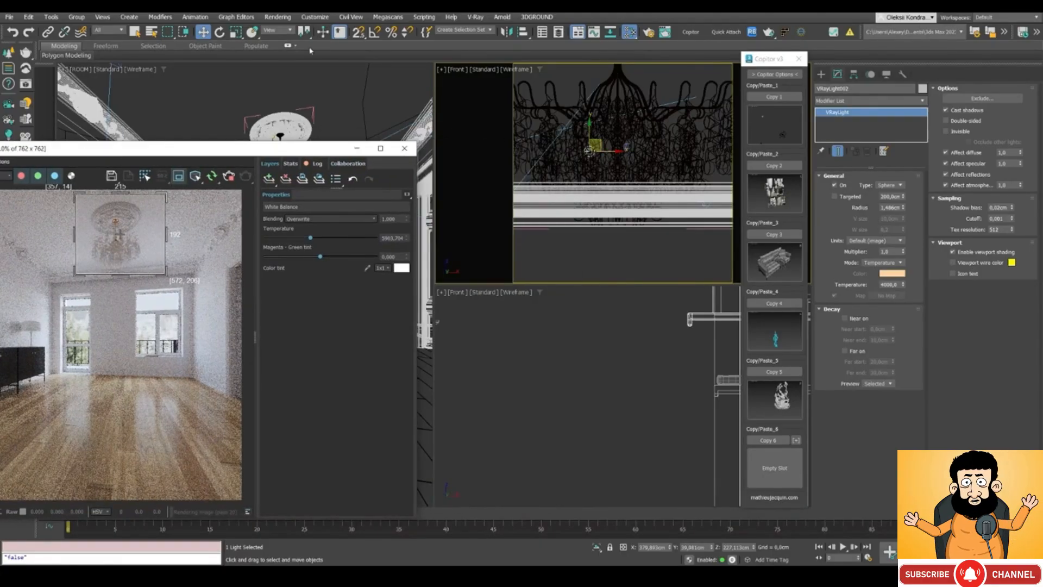
# Isolate the chandelier together with the sphere light, and clear the selection
pyautogui.keyDown('ctrl'); pyautogui.click(615, 133); pyautogui.keyUp('ctrl')
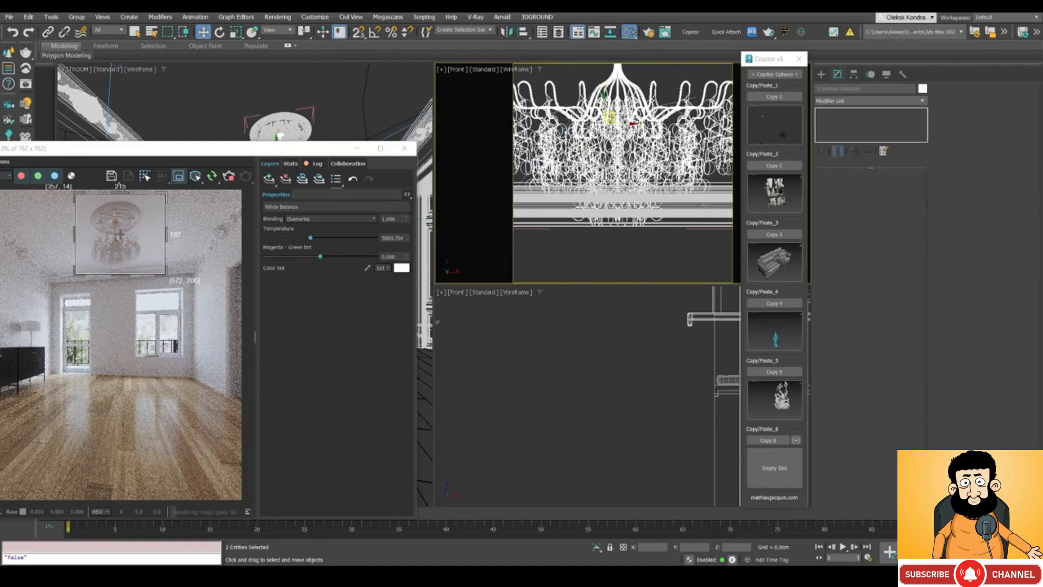
pyautogui.hotkey('alt', 'q')
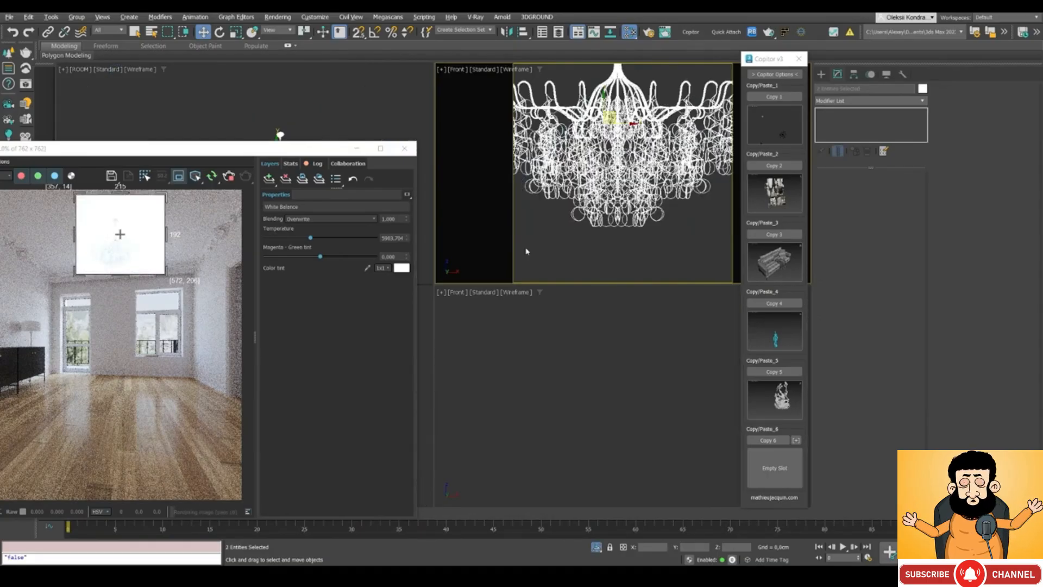
pyautogui.click(526, 251)
# Restrict the selection filter to Lights and select the sphere light inside the chandelier
pyautogui.click(103, 30)
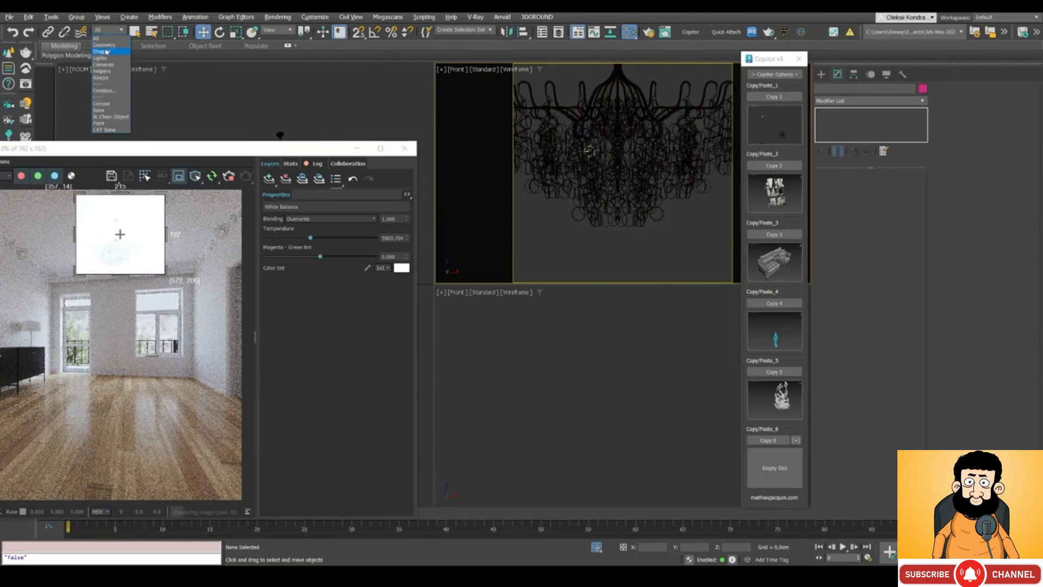
pyautogui.click(108, 61)
pyautogui.click(589, 151)
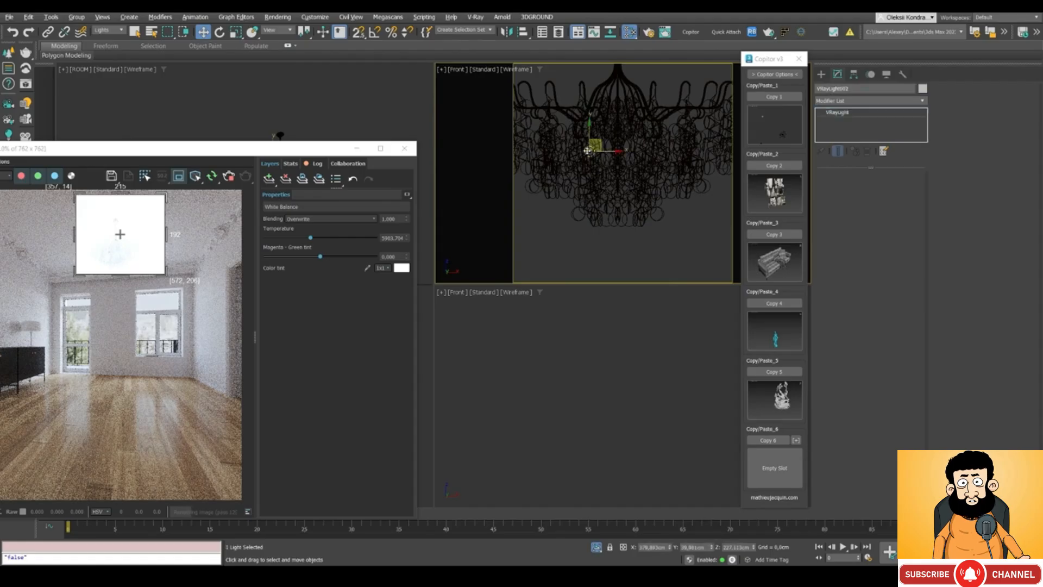
# In the Top view, clone the selected sphere light as one instance between the neighbouring chandelier arms
pyautogui.press('t')
pyautogui.scroll(3, 586, 168)
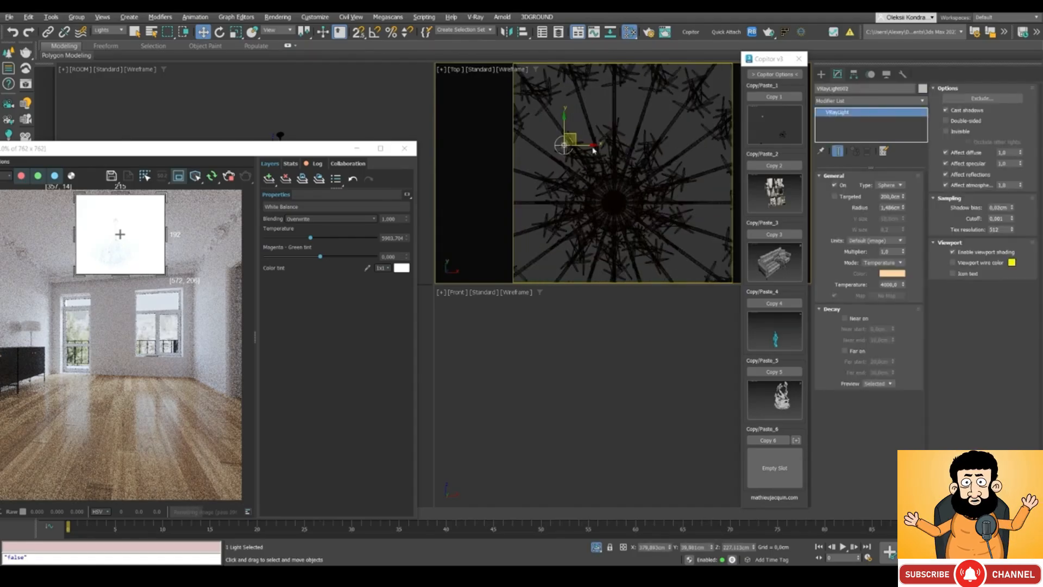
pyautogui.moveTo(574, 135)
pyautogui.mouseDown()
pyautogui.moveTo(581, 108)
pyautogui.moveTo(669, 121)
pyautogui.mouseUp()
pyautogui.scroll(-3, 594, 124)
pyautogui.scroll(2, 594, 124)
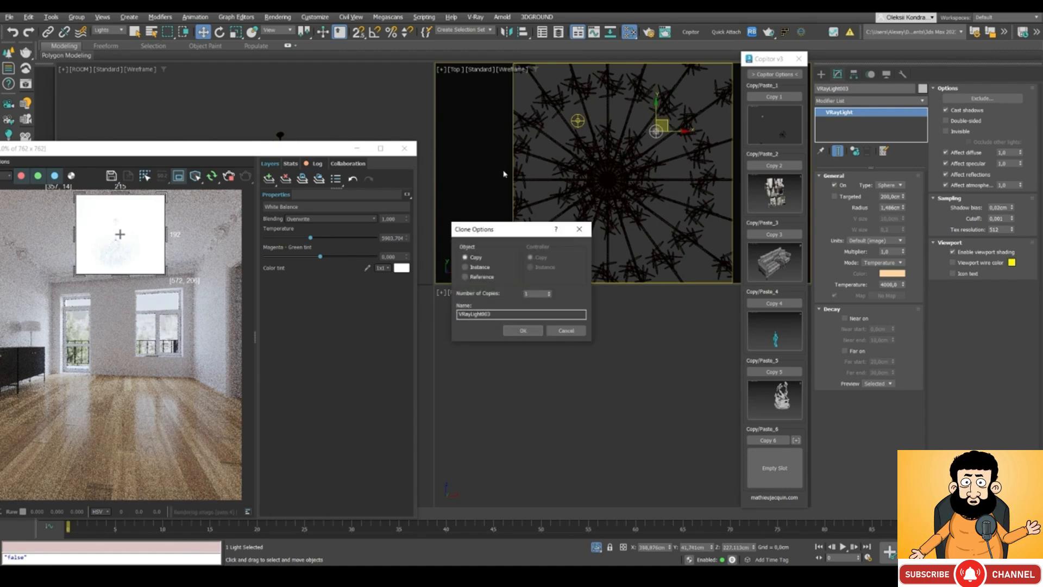
pyautogui.click(522, 330)
# Clone three more instances of the sphere light, spacing them around the chandelier's centre to complete a ring of five
pyautogui.keyDown('shift'); pyautogui.moveTo(664, 121); pyautogui.dragTo(671, 201); pyautogui.keyUp('shift')
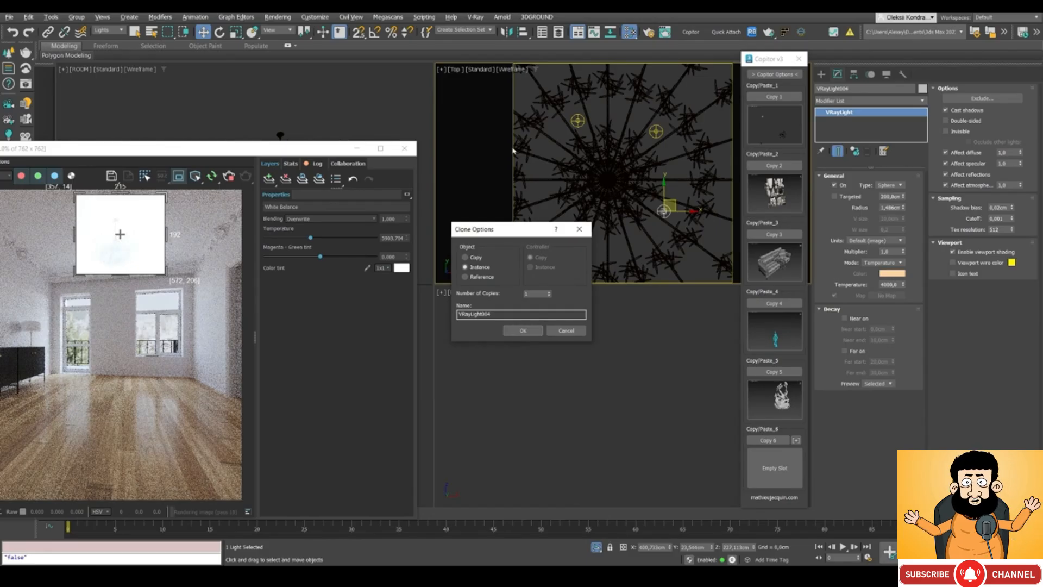
pyautogui.click(523, 330)
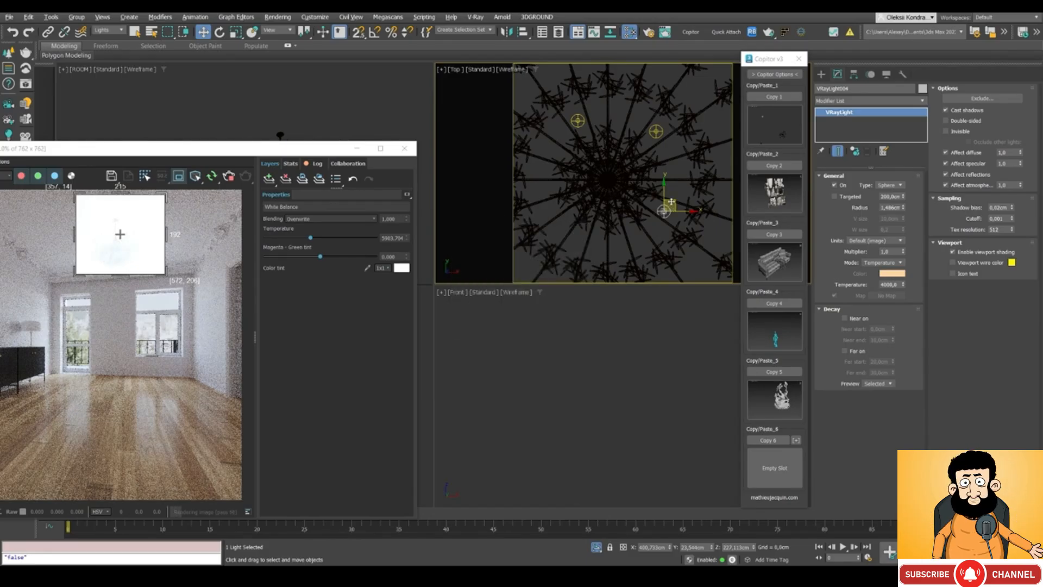
pyautogui.keyDown('shift'); pyautogui.moveTo(672, 201); pyautogui.dragTo(606, 233); pyautogui.keyUp('shift')
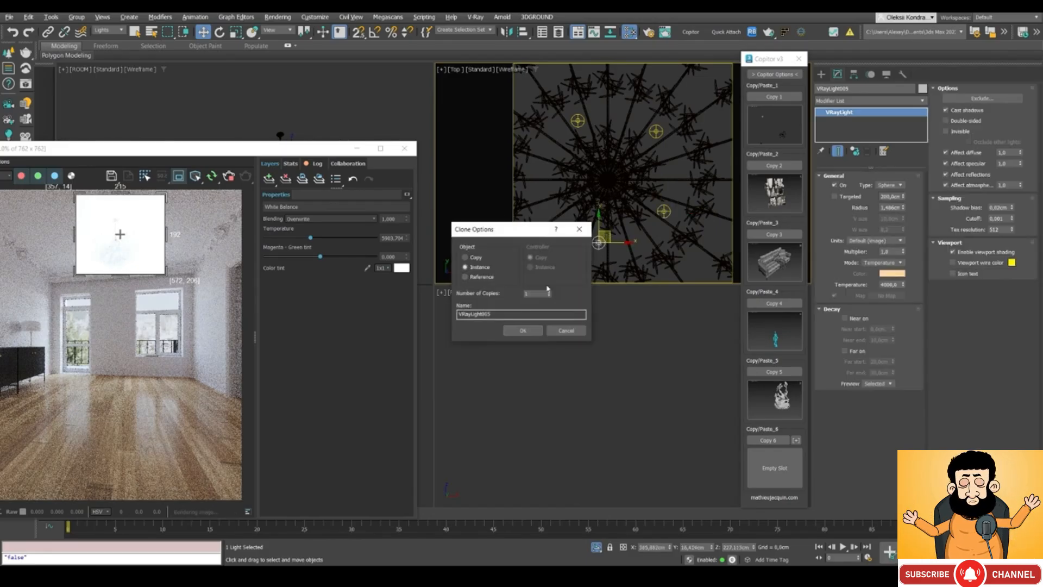
pyautogui.click(522, 331)
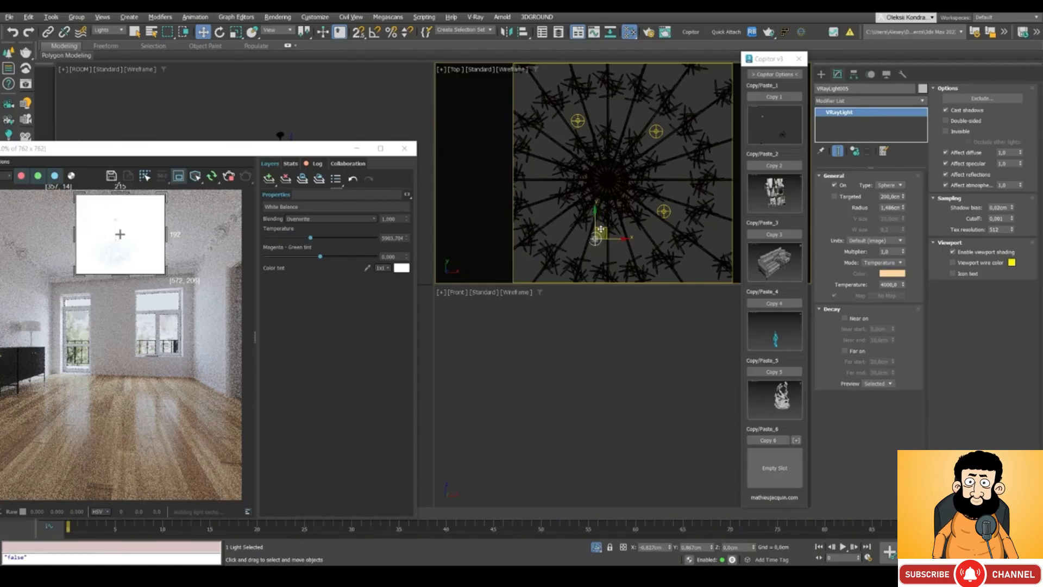
pyautogui.moveTo(603, 231)
pyautogui.keyDown('shift'); pyautogui.mouseDown()
pyautogui.moveTo(550, 180)
pyautogui.moveTo(545, 188)
pyautogui.mouseUp(); pyautogui.keyUp('shift')
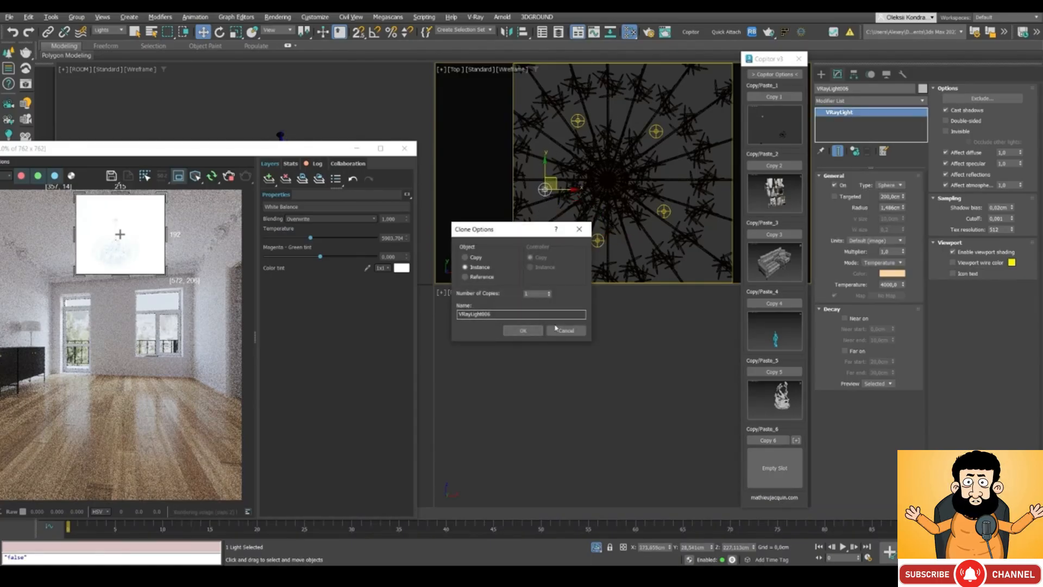
pyautogui.click(523, 330)
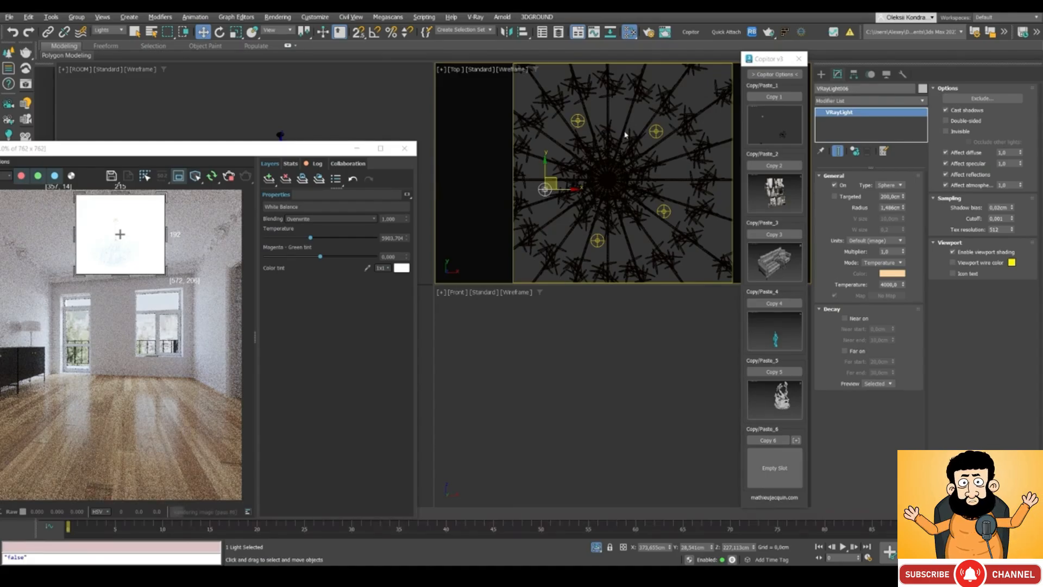
# Nudge VRayLight003 slightly closer to the chandelier's centre, and select VRayLight005
pyautogui.click(656, 130)
pyautogui.moveTo(664, 120); pyautogui.dragTo(660, 125)
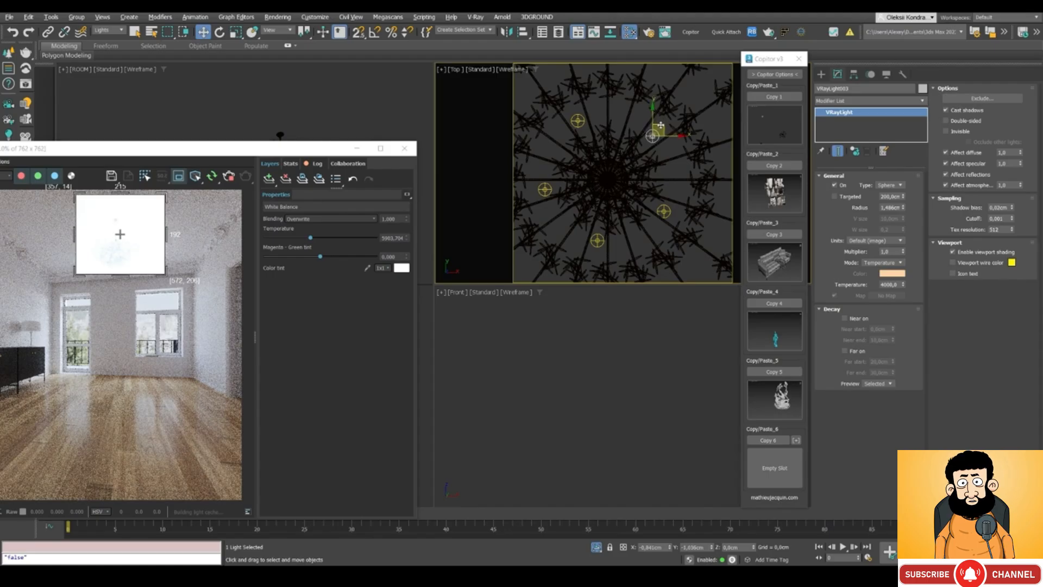
pyautogui.click(597, 242)
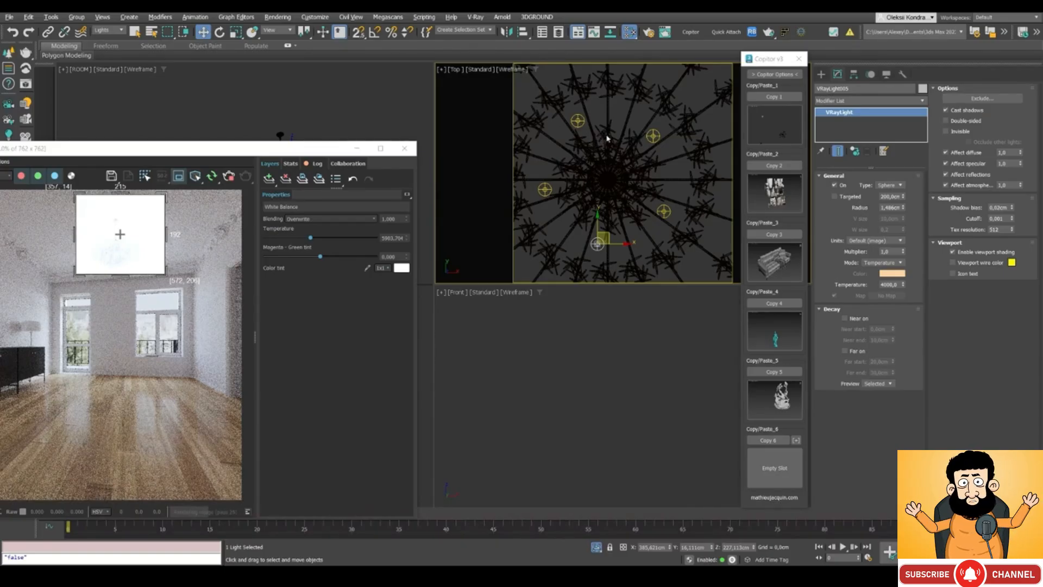
pyautogui.scroll(-4, 607, 138)
pyautogui.scroll(4, 608, 139)
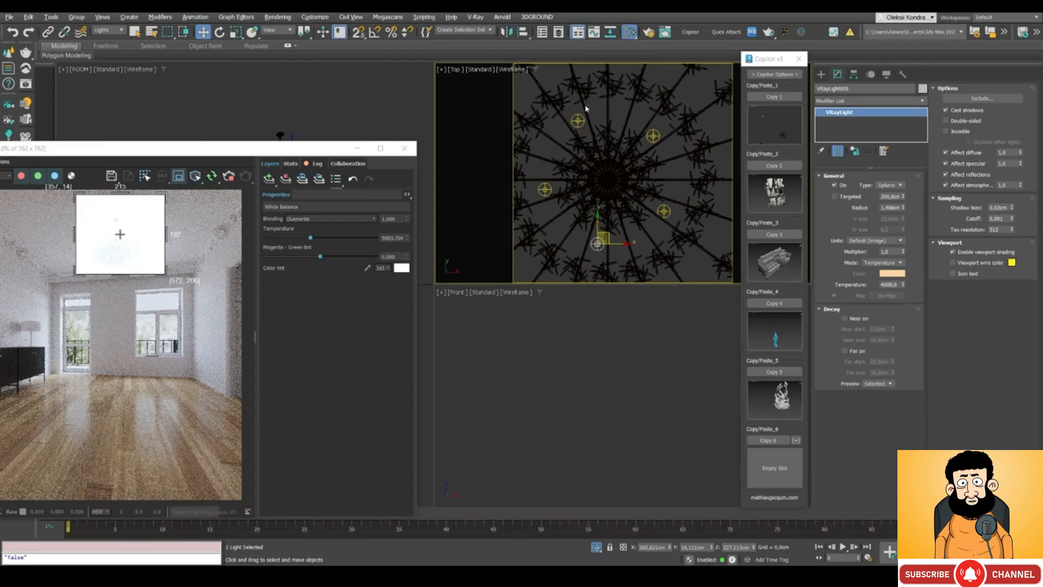
# Exit isolation to bring back the whole room, and reposition the frame buffer so its complete window is visible
pyautogui.moveTo(248, 148); pyautogui.dragTo(271, 127)
pyautogui.click(596, 547)
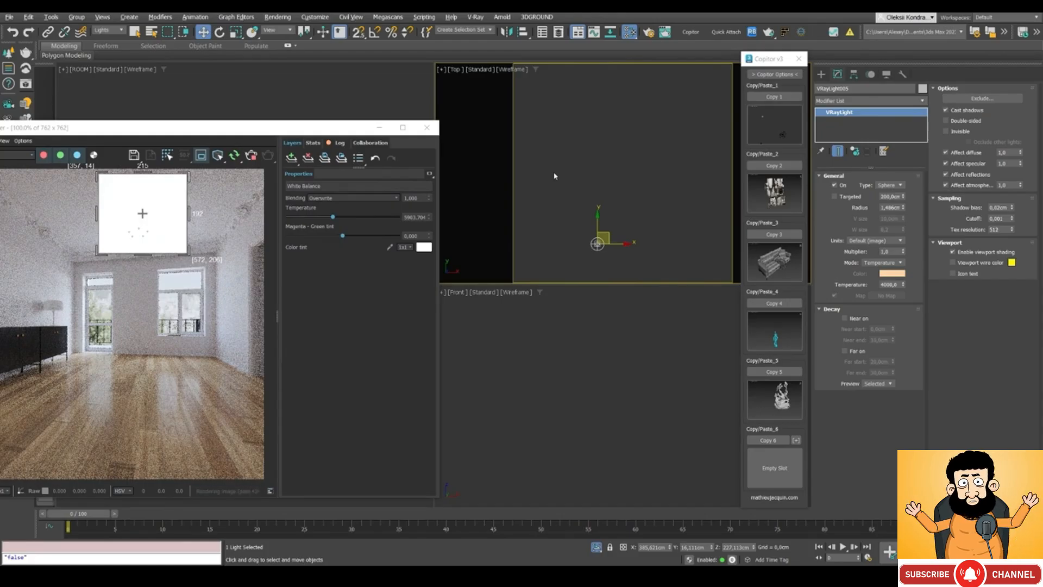
pyautogui.click(596, 547)
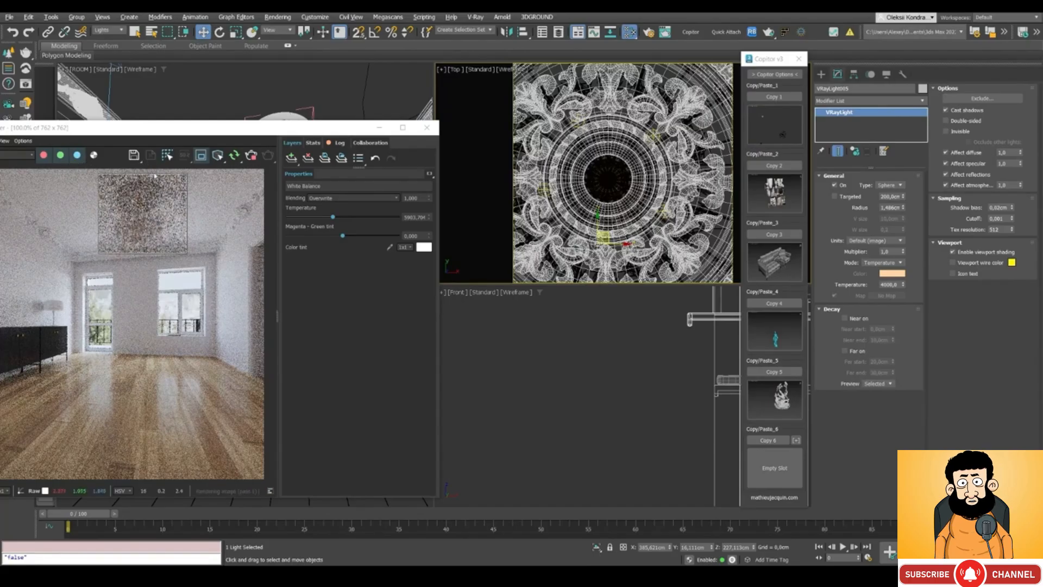
pyautogui.moveTo(163, 130); pyautogui.dragTo(247, 136)
pyautogui.scroll(1, 195, 233)
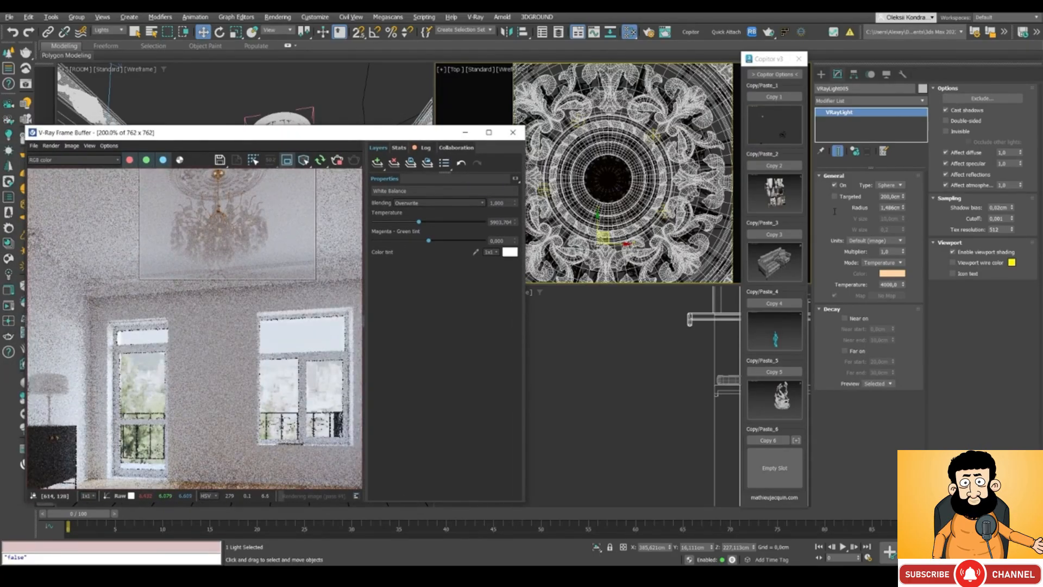
# Set the multiplier of the instanced sphere lights to 100
pyautogui.doubleClick(891, 251)
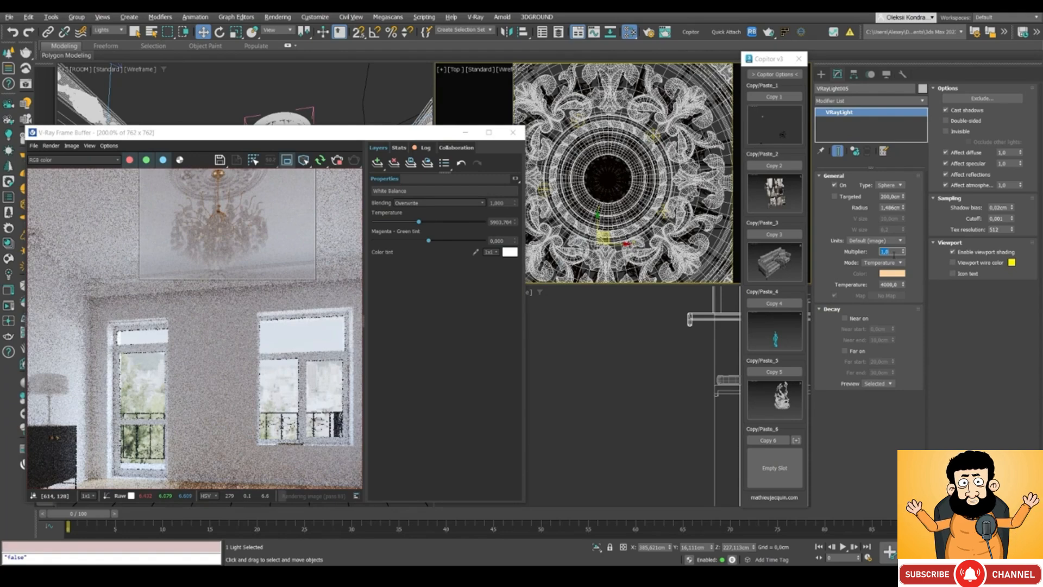
pyautogui.write('100')
pyautogui.press('Return')
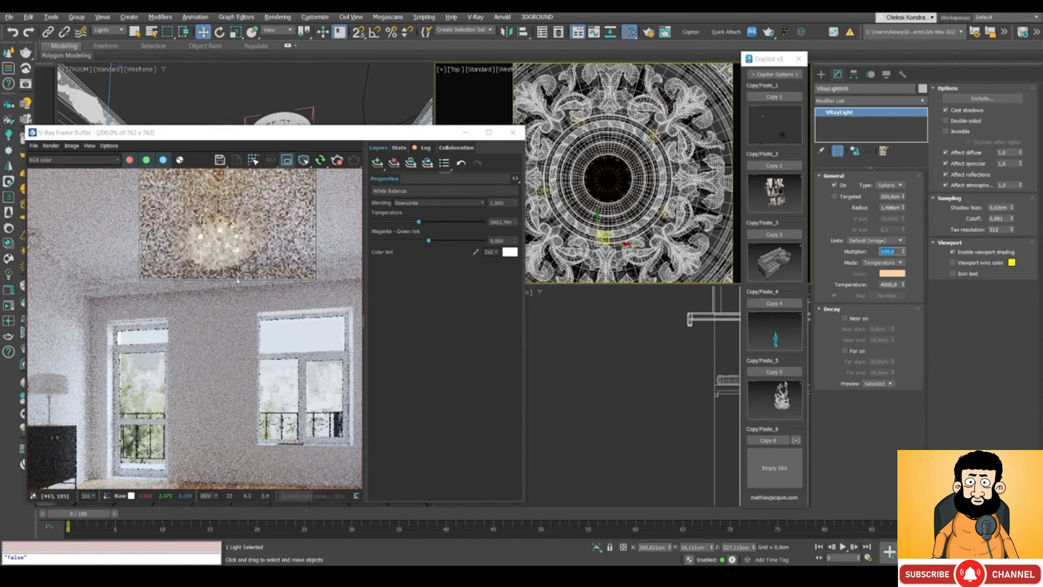
# Enlarge the render region around the chandelier to cover more of the ceiling and the upper part of the windows
pyautogui.scroll(-1, 230, 216)
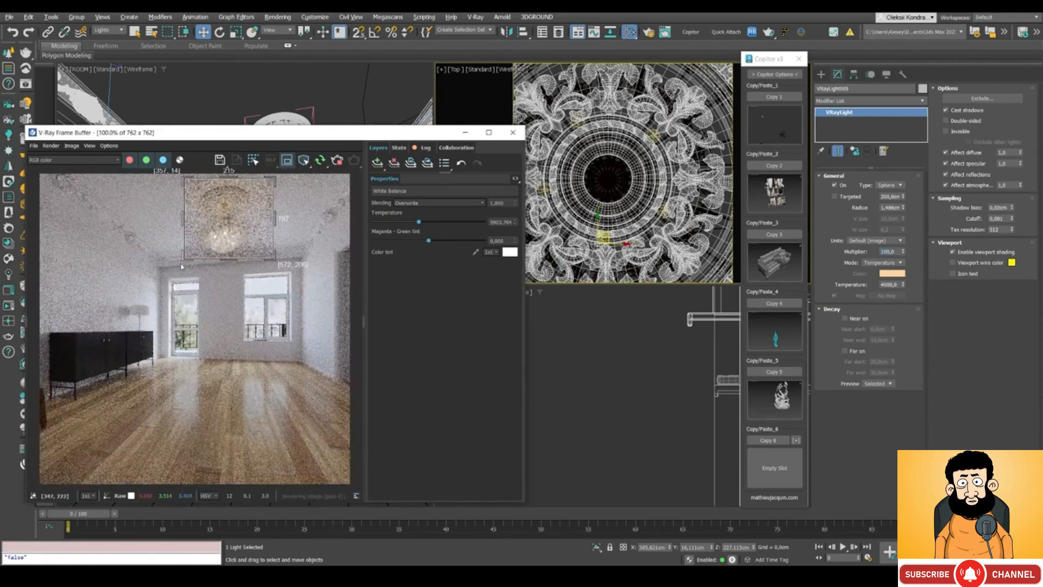
pyautogui.moveTo(185, 262); pyautogui.dragTo(165, 277)
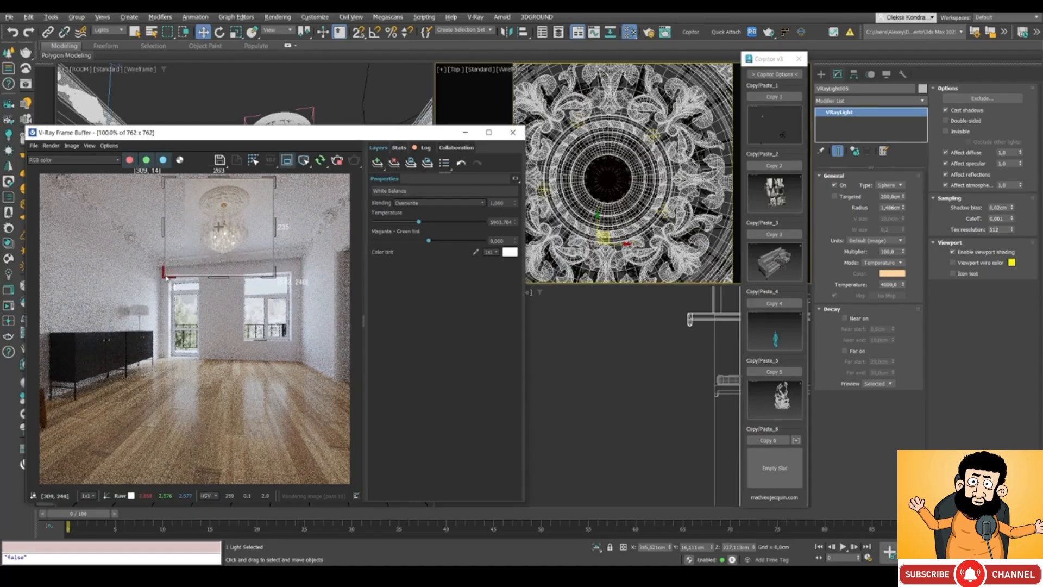
pyautogui.moveTo(275, 177); pyautogui.dragTo(313, 173)
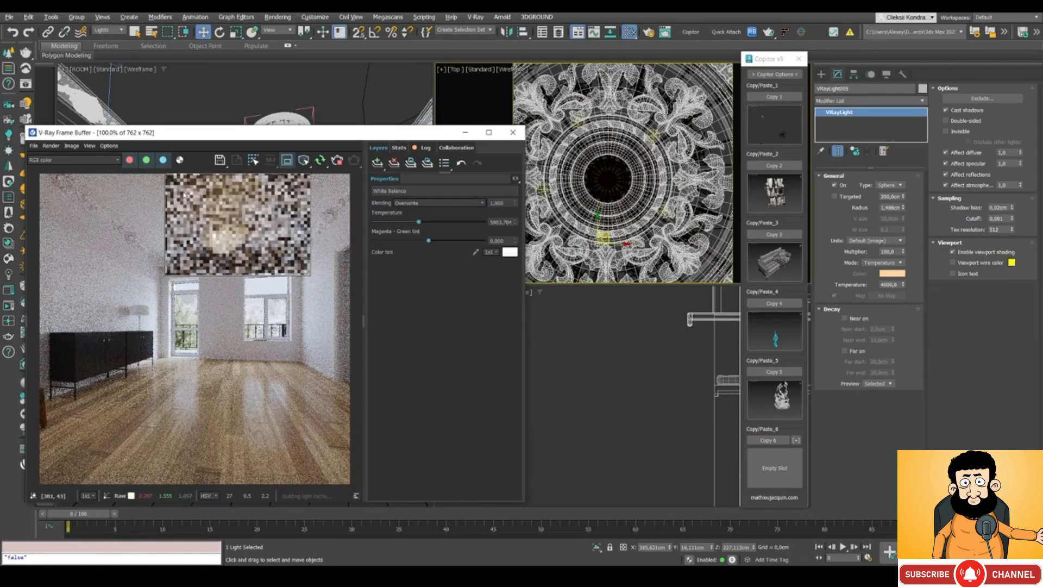
pyautogui.moveTo(165, 223); pyautogui.dragTo(131, 222)
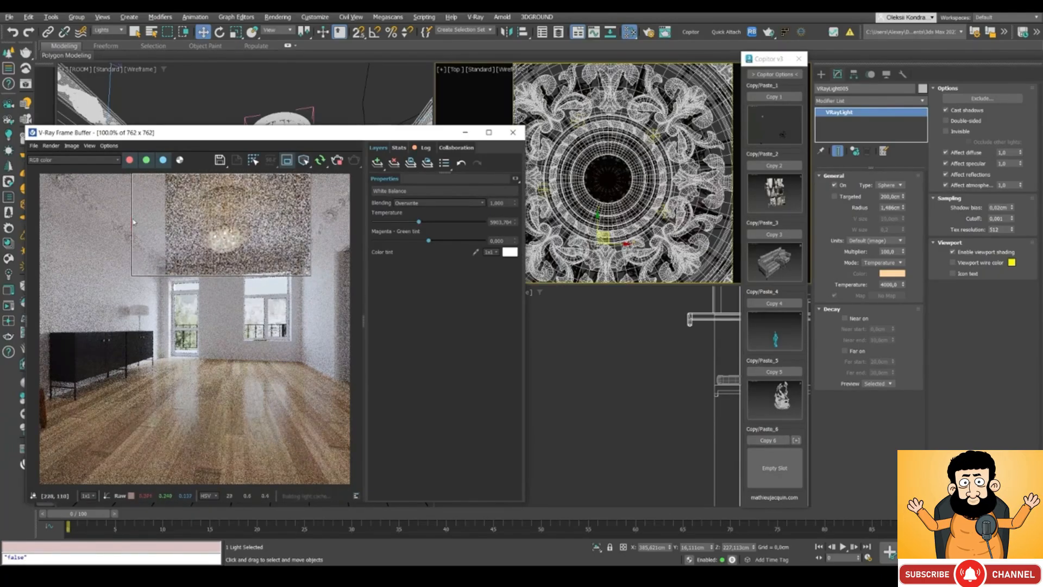
pyautogui.moveTo(309, 279); pyautogui.dragTo(313, 288)
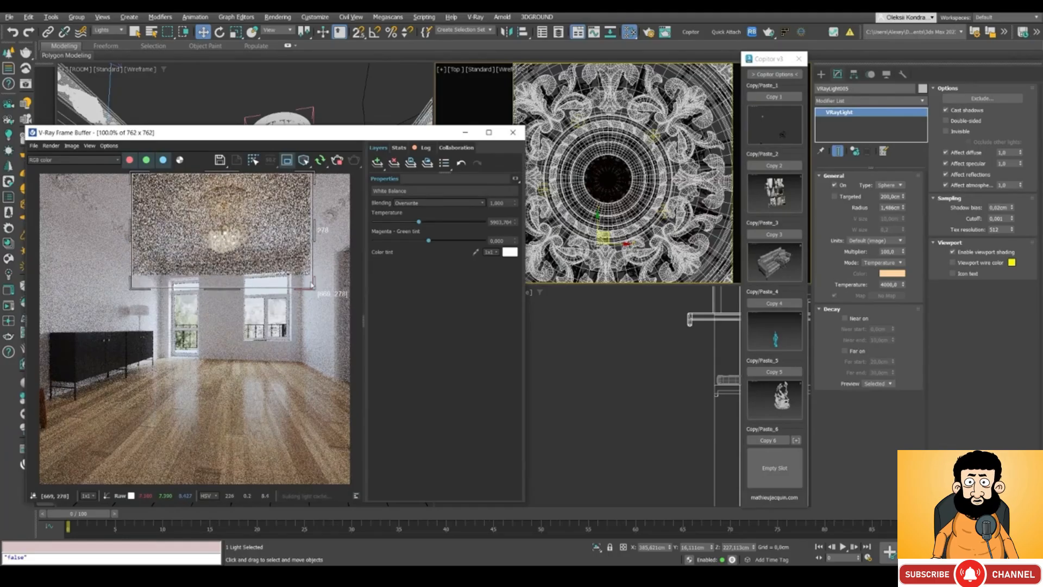
# Reposition the frame buffer beside the Top view, and make the instanced sphere lights invisible
pyautogui.scroll(1, 252, 213)
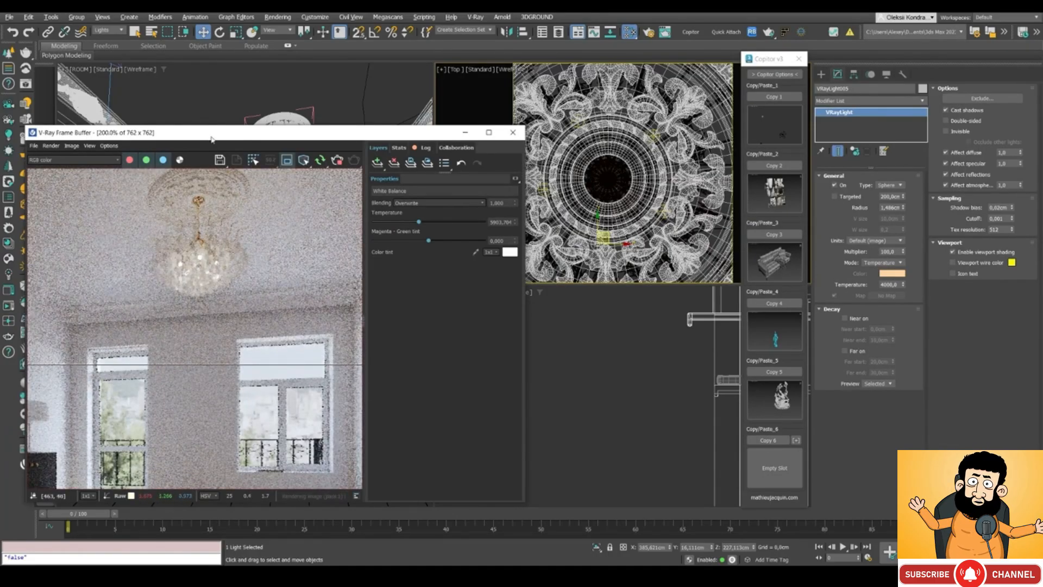
pyautogui.moveTo(211, 133); pyautogui.dragTo(240, 111)
pyautogui.scroll(-1, 241, 205)
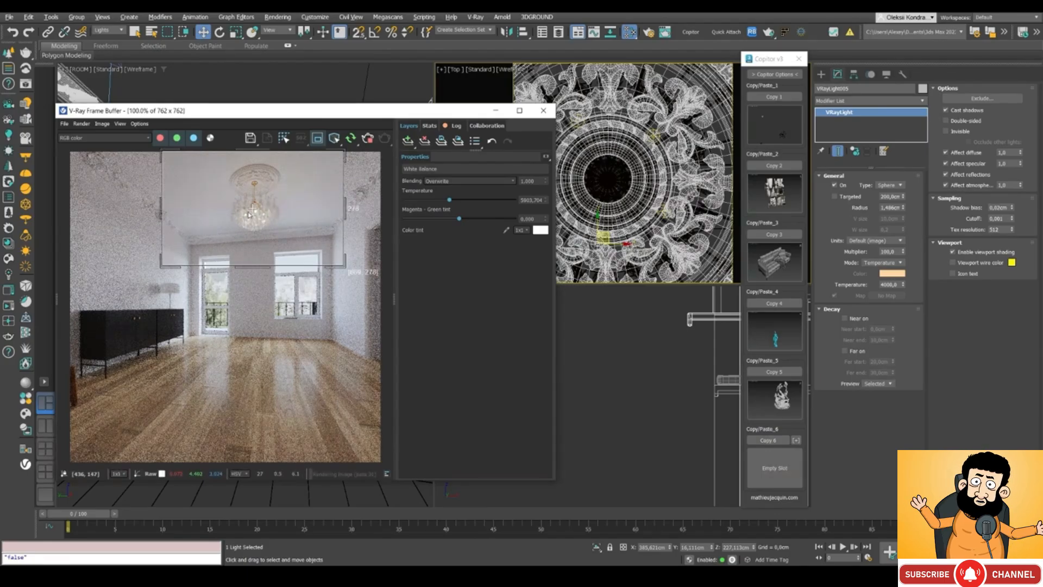
pyautogui.scroll(1, 253, 236)
pyautogui.scroll(-1, 246, 228)
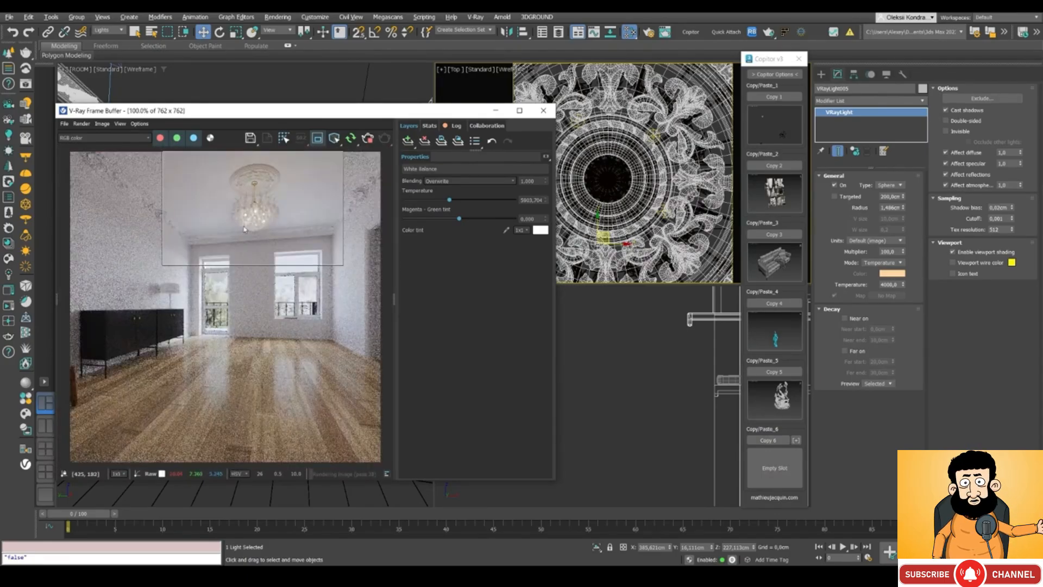
pyautogui.click(946, 131)
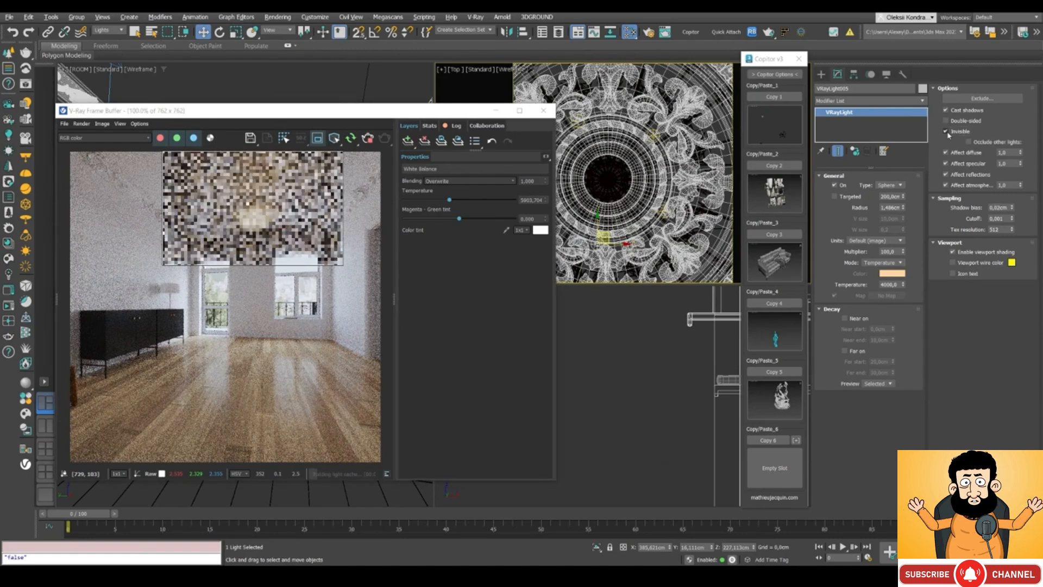
# Examine the rendered chandelier up close and within the whole room for the effect of the invisible lights
pyautogui.scroll(1, 221, 227)
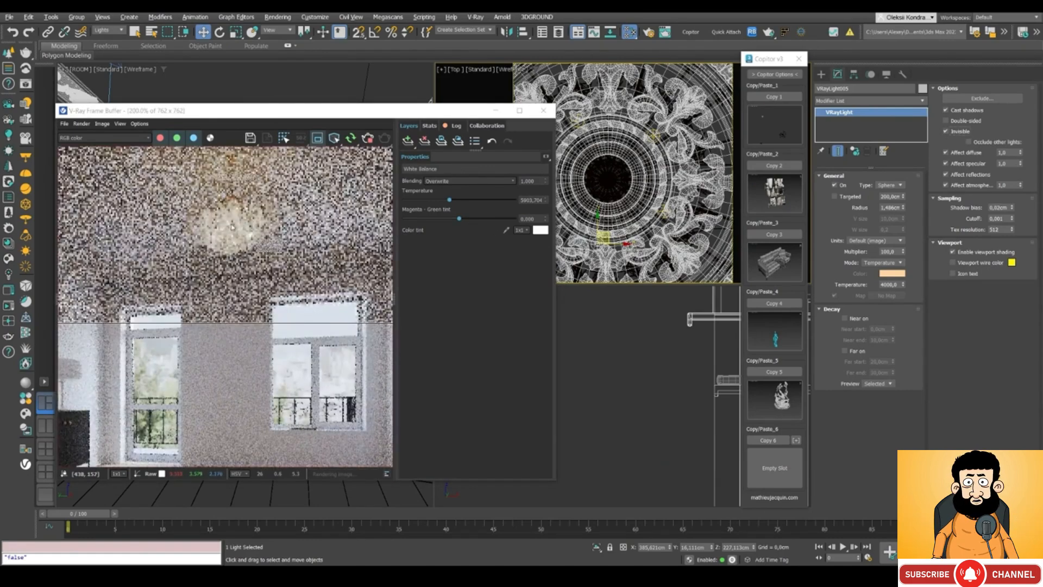
pyautogui.scroll(-1, 222, 228)
pyautogui.scroll(1, 252, 216)
pyautogui.scroll(2, 254, 217)
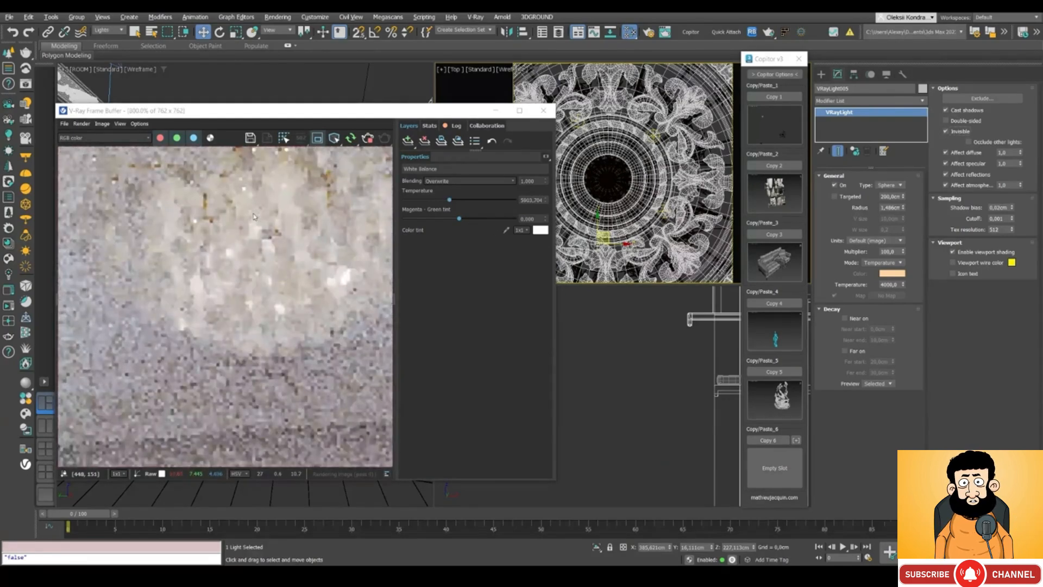
pyautogui.scroll(-1, 253, 217)
pyautogui.scroll(-1, 254, 218)
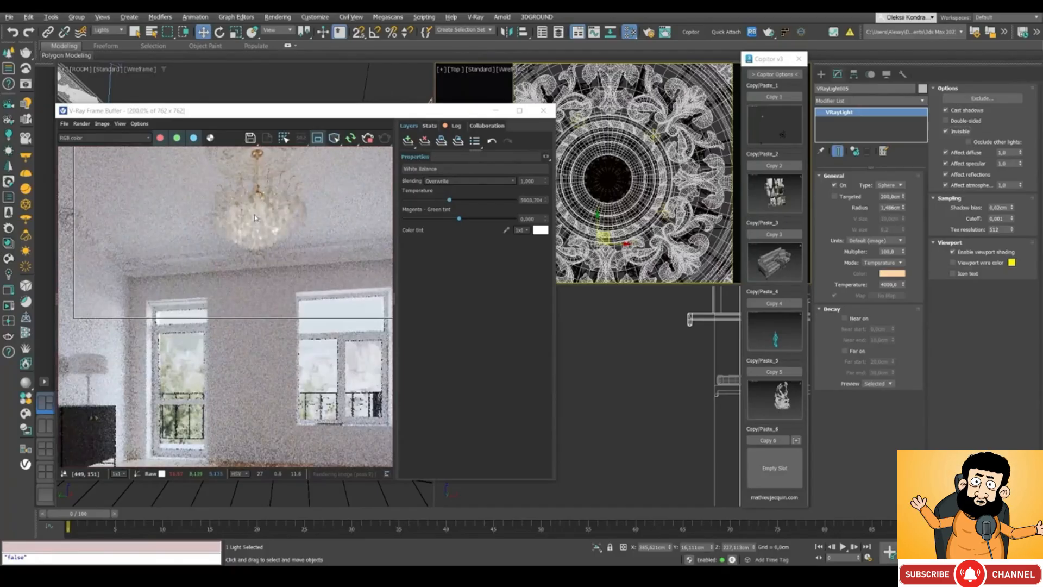
pyautogui.scroll(-1, 255, 218)
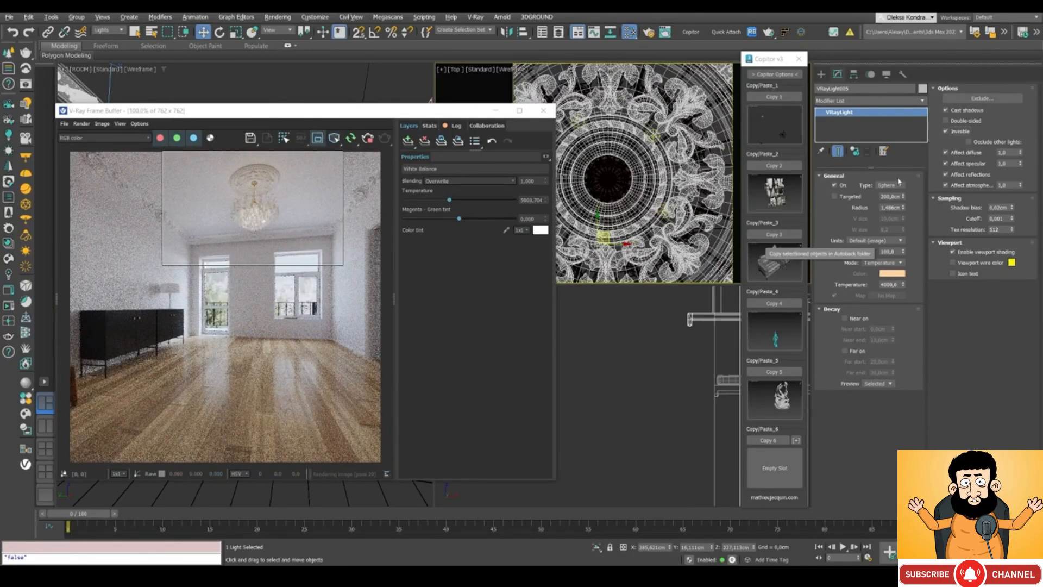
pyautogui.click(980, 99)
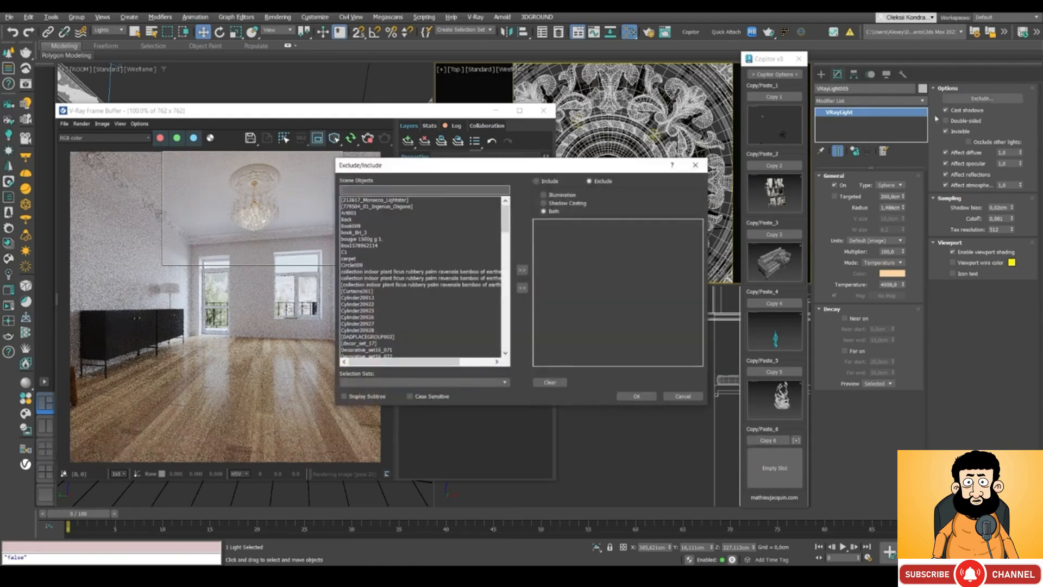
pyautogui.moveTo(515, 166); pyautogui.dragTo(494, 206)
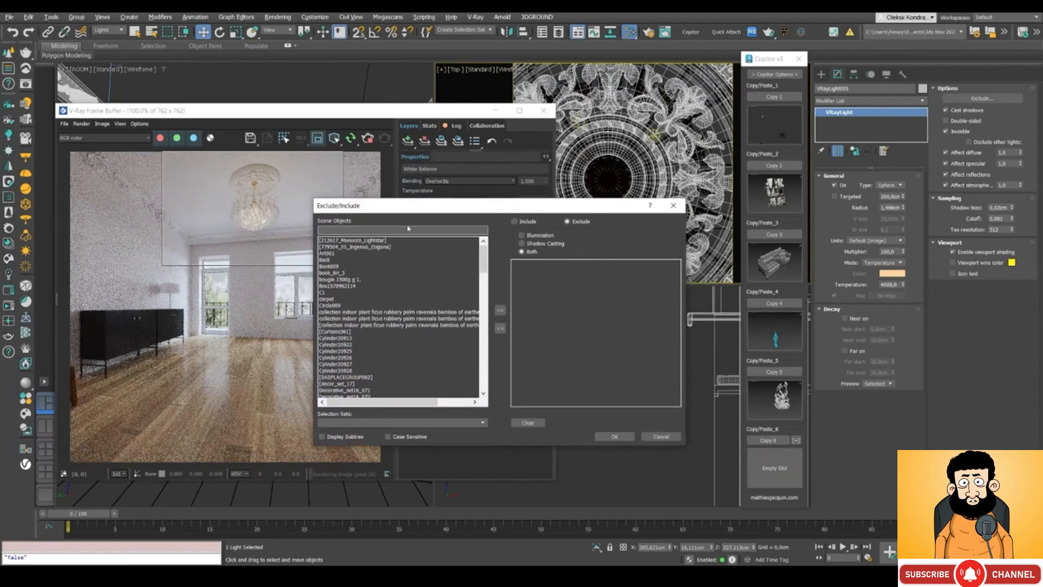
pyautogui.click(669, 438)
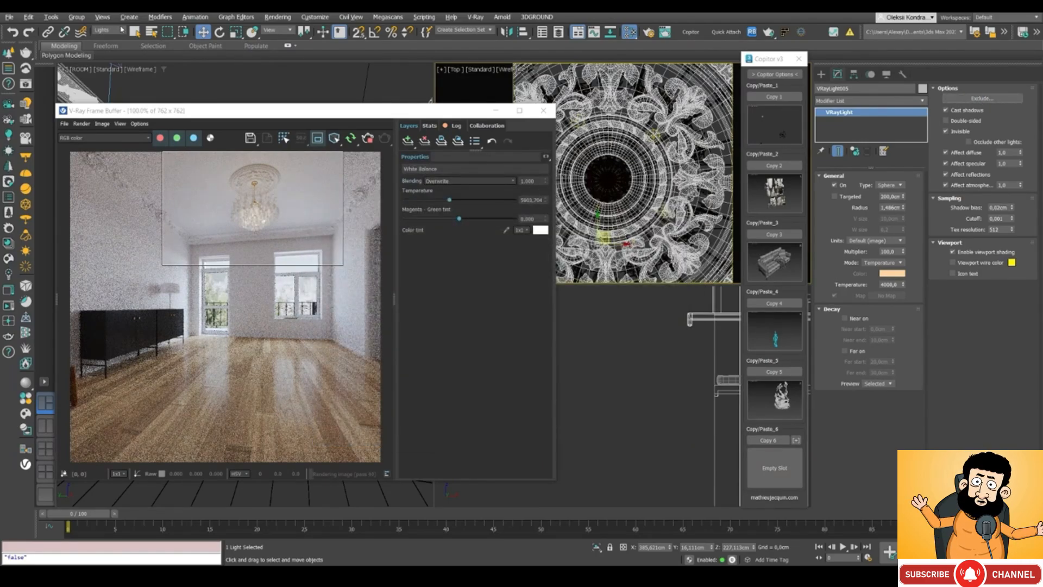
# Set the selection filter to All and select the chandelier's mesh in the Top view
pyautogui.click(103, 36)
pyautogui.click(105, 40)
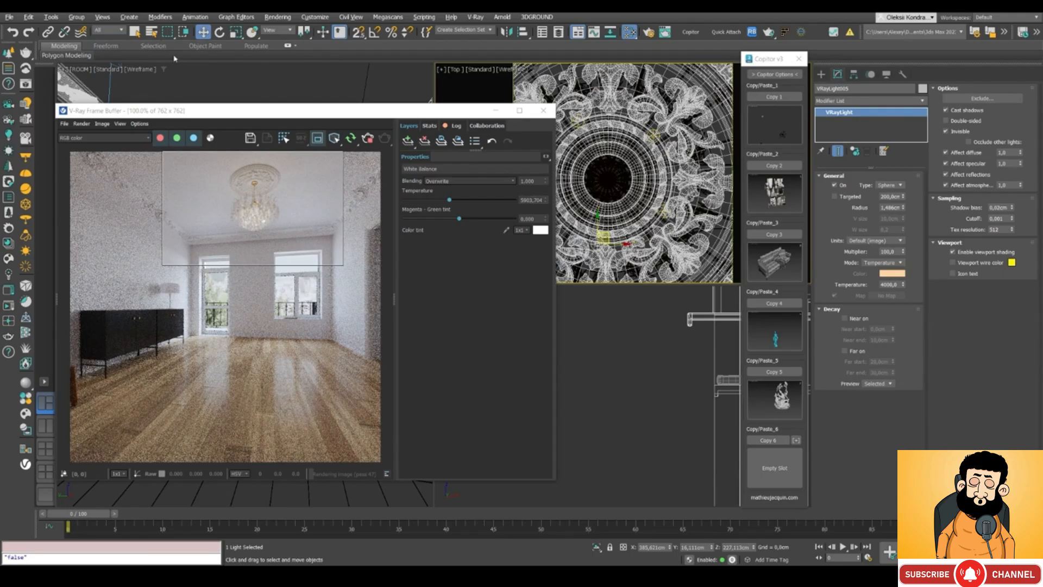
pyautogui.click(602, 169)
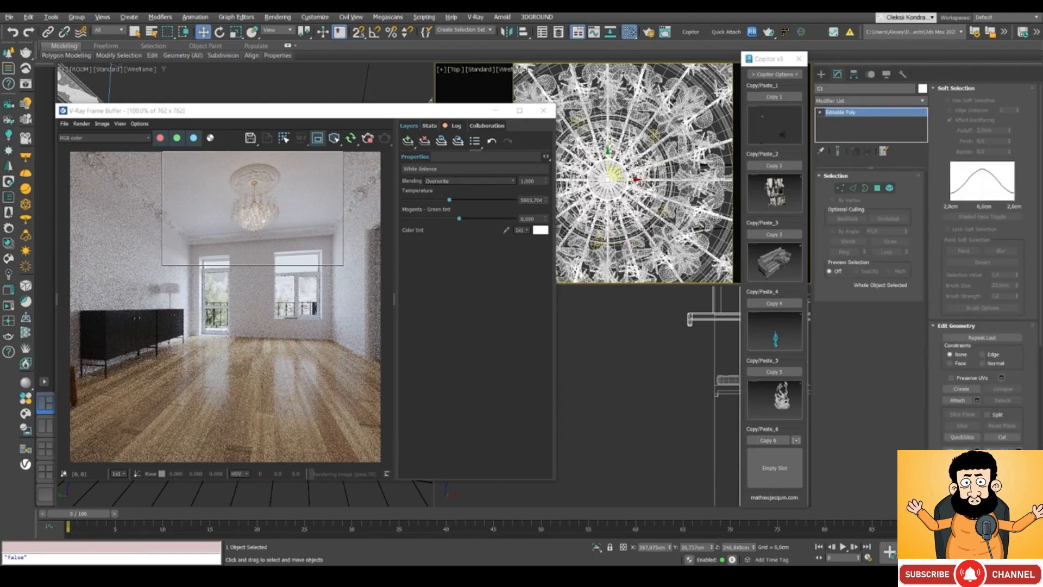
# Set the selection filter to Lights, select one of the instanced sphere lights, and make it include only the chandelier mesh
pyautogui.click(105, 31)
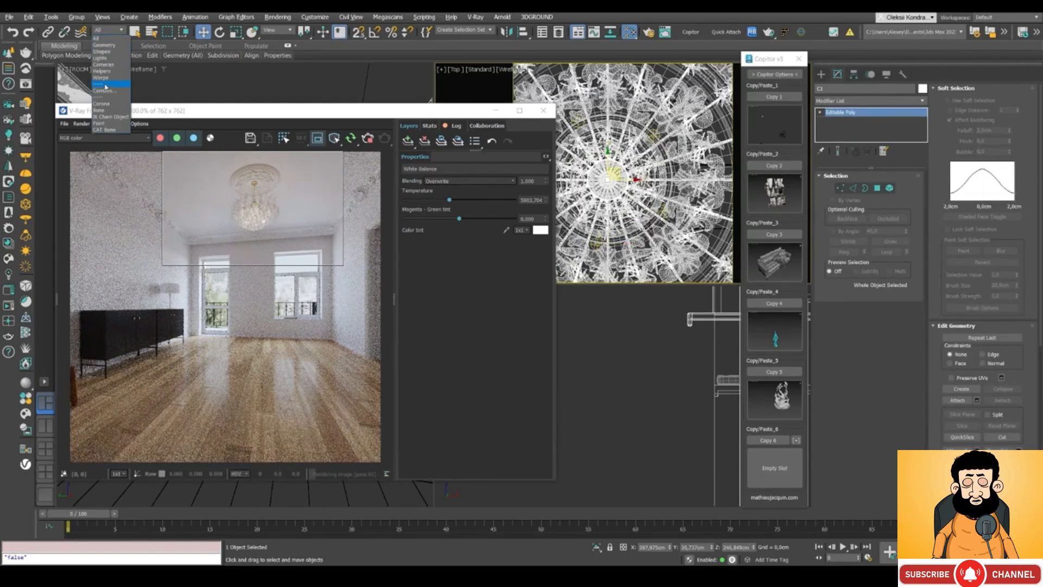
pyautogui.click(101, 58)
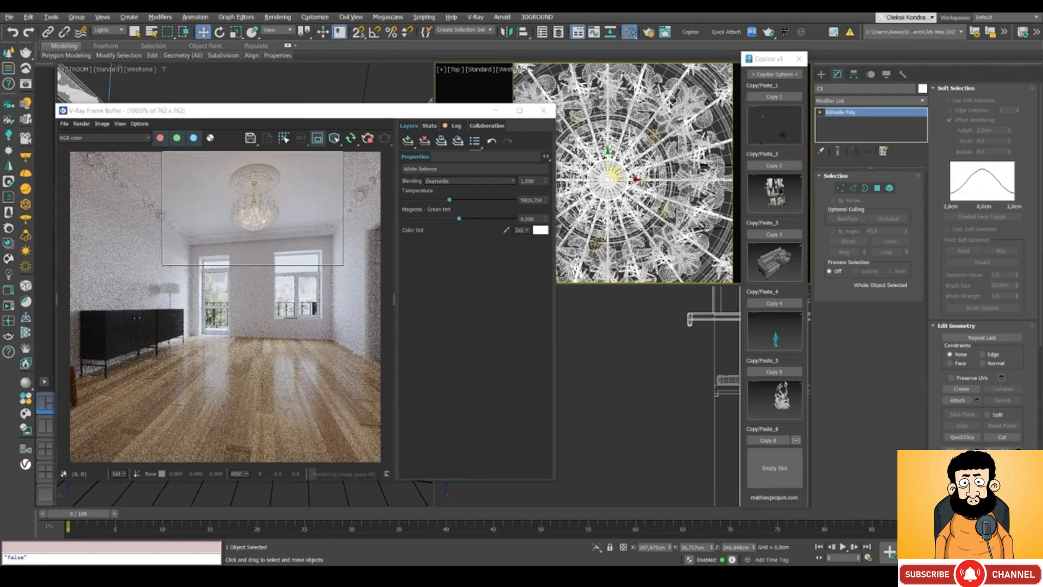
pyautogui.click(602, 237)
pyautogui.click(1003, 98)
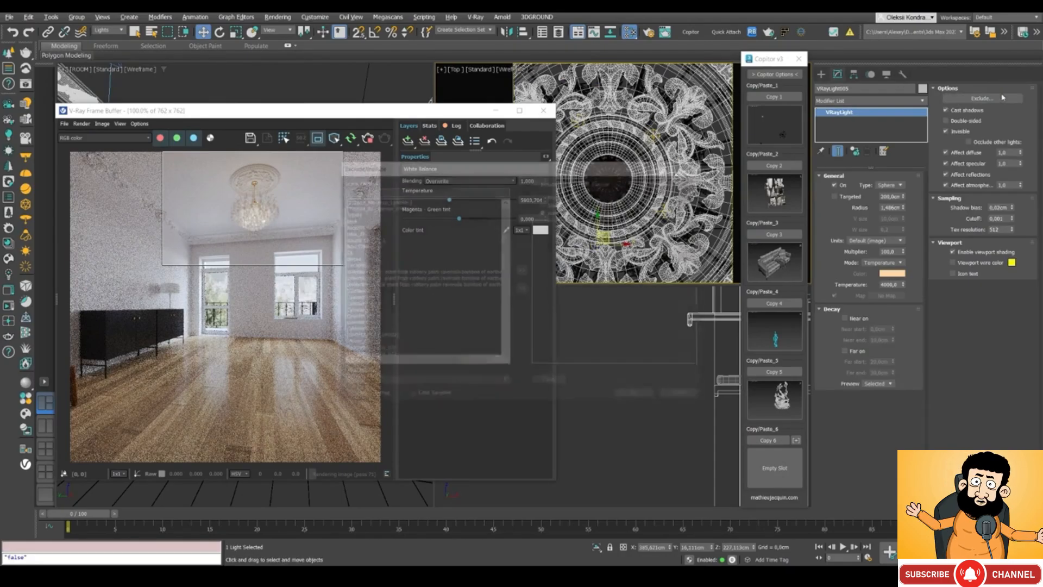
pyautogui.click(347, 252)
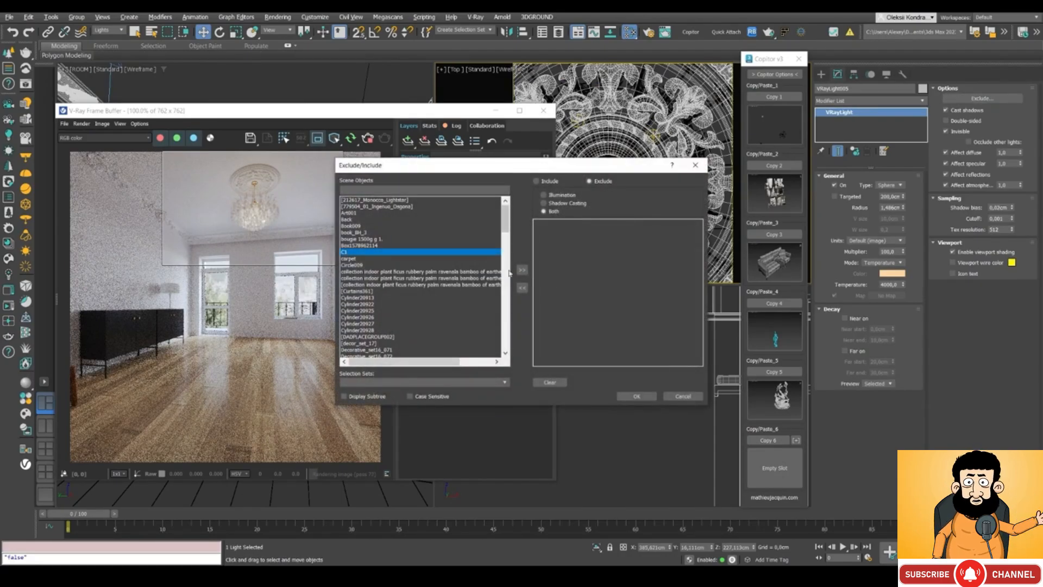
pyautogui.click(522, 270)
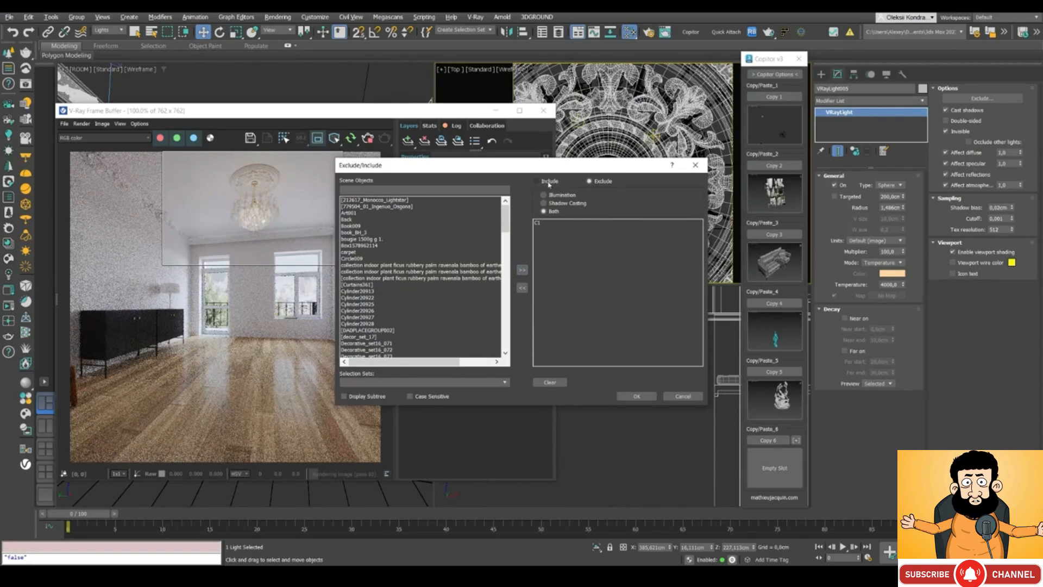
pyautogui.click(636, 396)
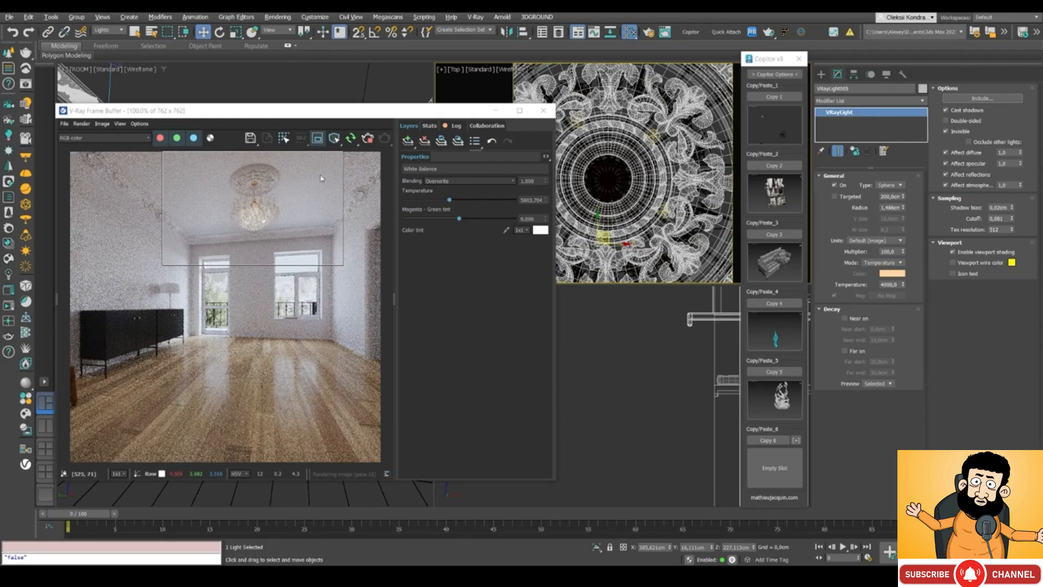
pyautogui.scroll(2, 255, 214)
pyautogui.scroll(-2, 255, 214)
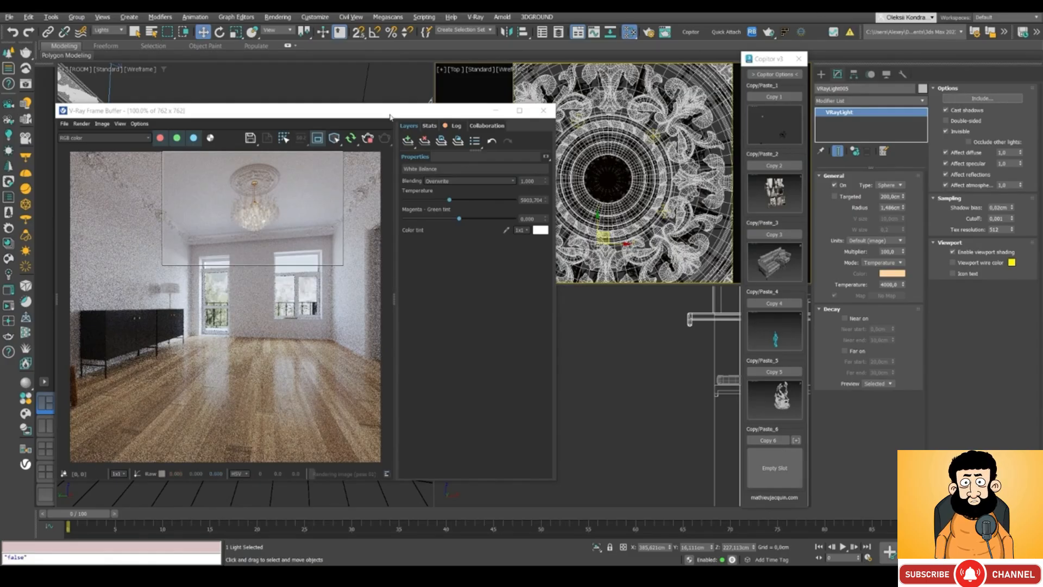
# Create a V-Ray sphere light with a radius of about 20 cm at the chandelier's centre in the Top view
pyautogui.moveTo(392, 112); pyautogui.dragTo(266, 136)
pyautogui.click(825, 76)
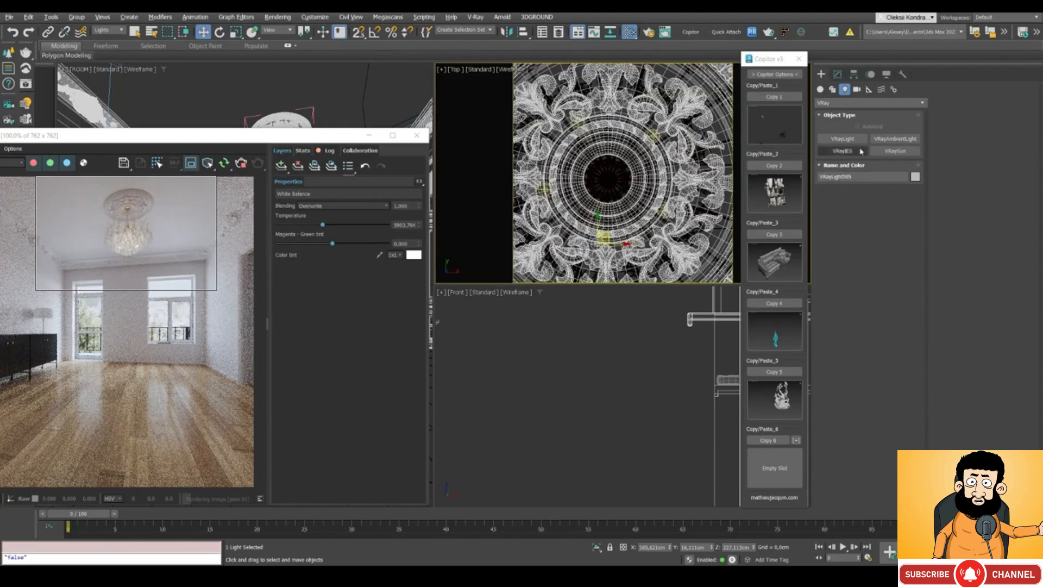
pyautogui.click(842, 139)
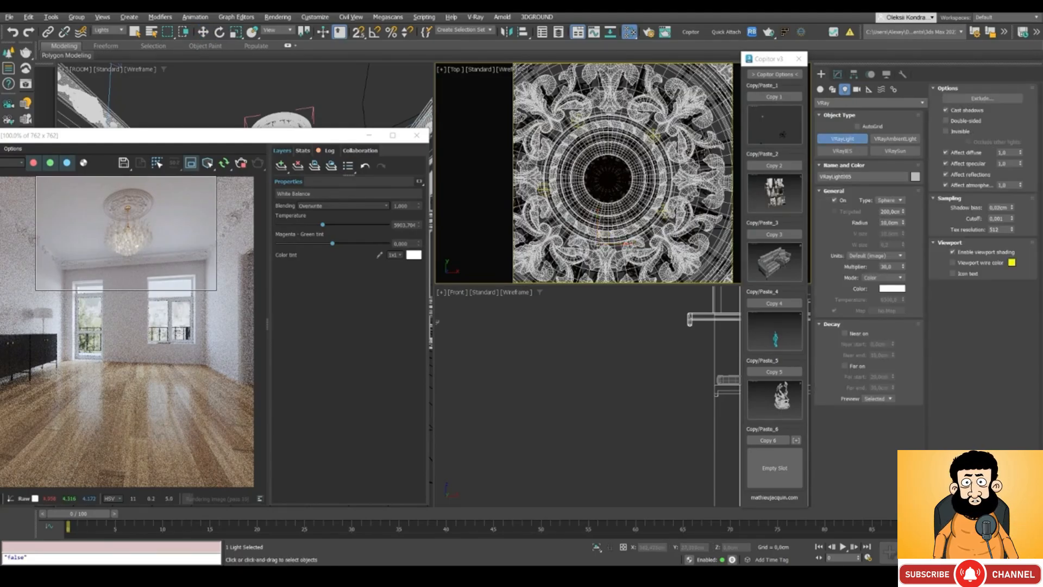
pyautogui.scroll(-5, 618, 163)
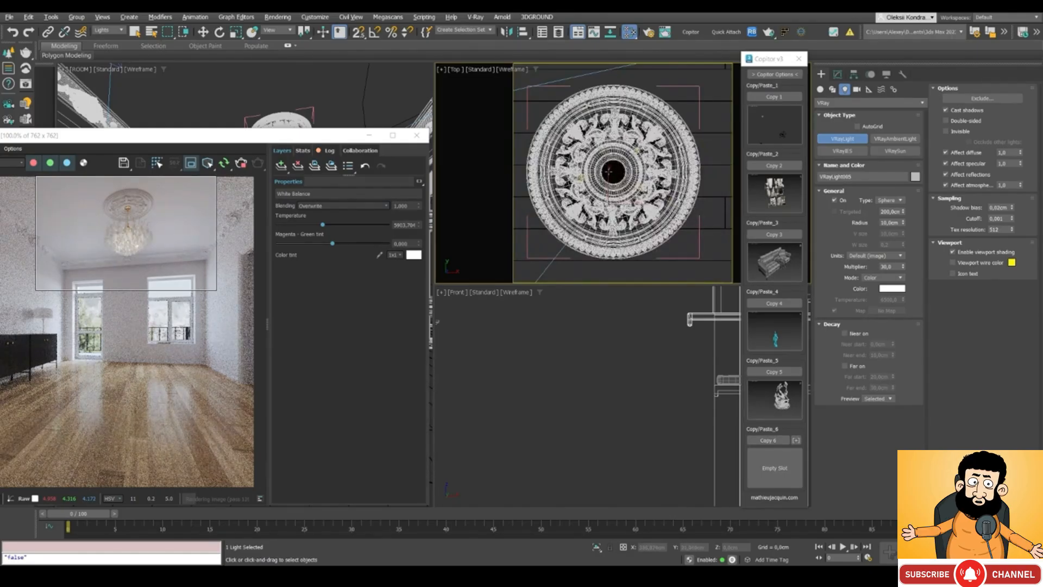
pyautogui.moveTo(611, 171); pyautogui.dragTo(595, 132)
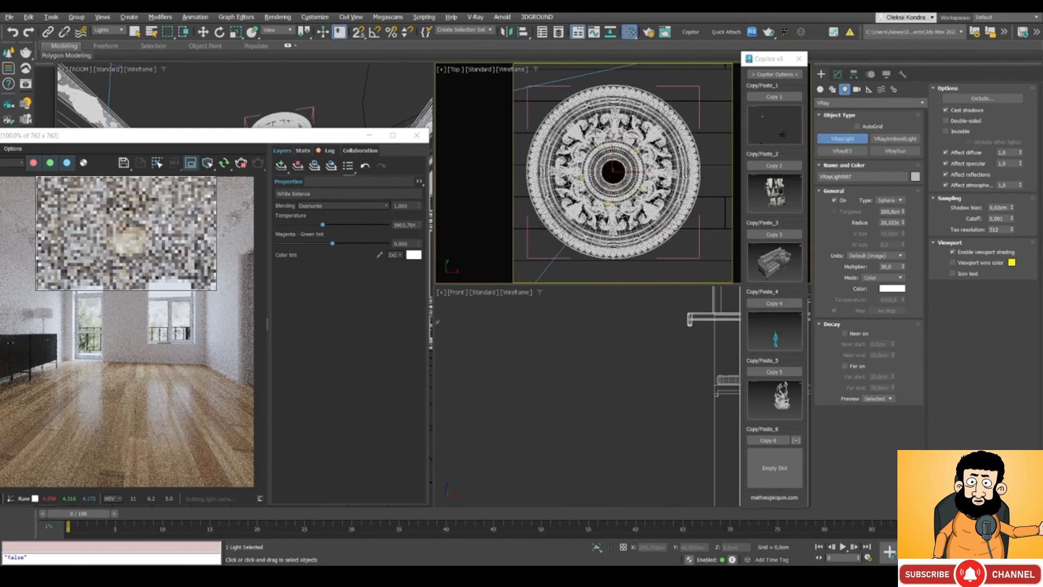
# Raise the new sphere light from the floor to the chandelier's height in the Front view
pyautogui.press('f')
pyautogui.scroll(-5, 584, 190)
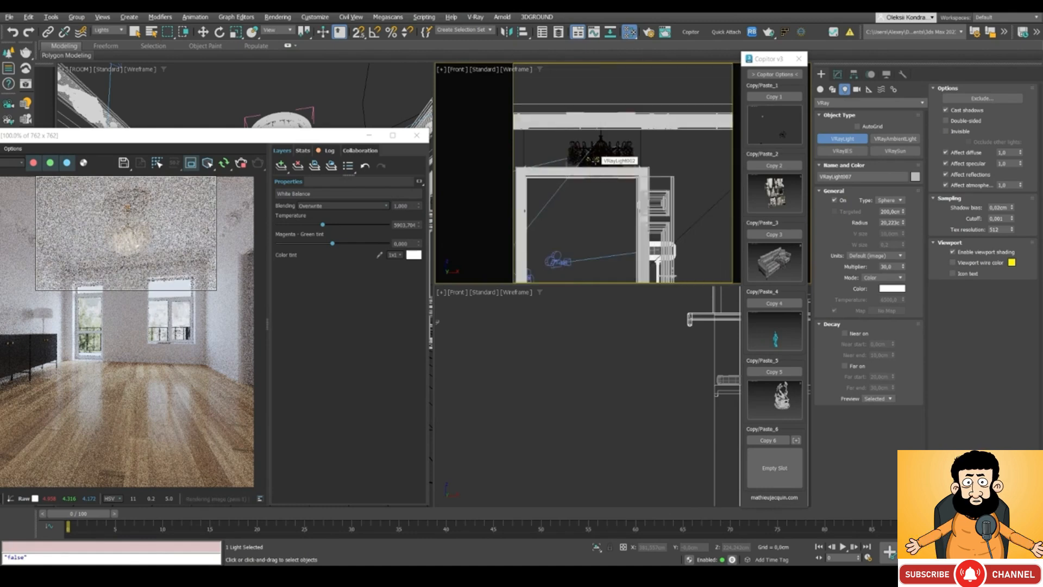
pyautogui.scroll(3, 584, 191)
pyautogui.press('w')
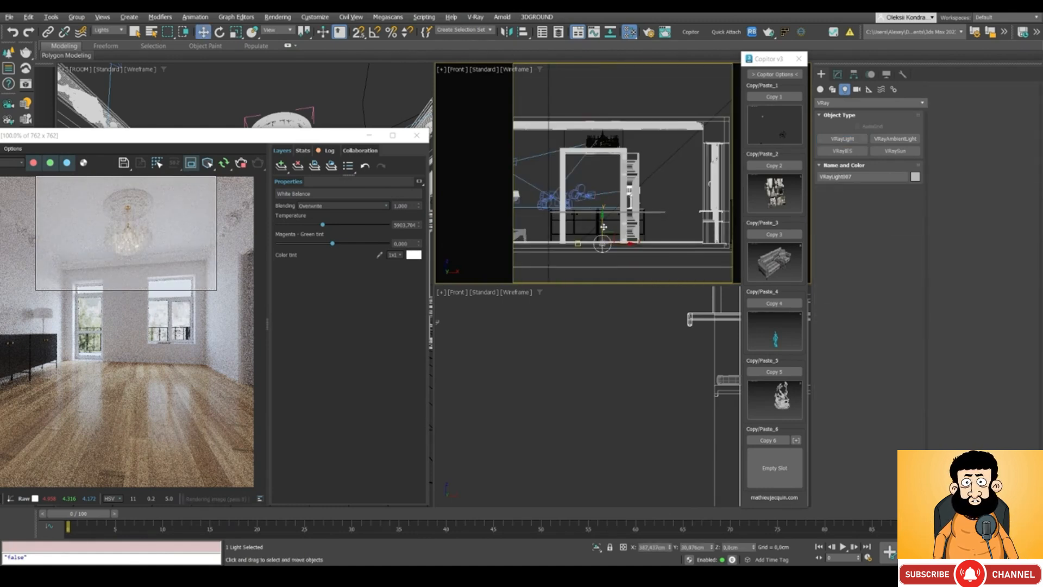
pyautogui.moveTo(603, 227); pyautogui.dragTo(599, 130)
pyautogui.scroll(2, 599, 130)
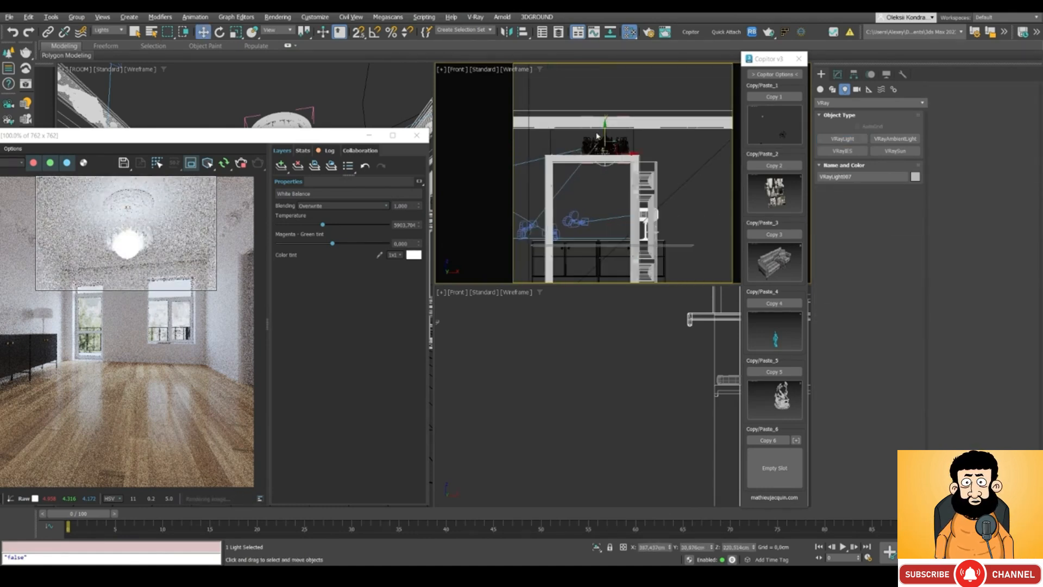
# Switch the large sphere light's color mode to Temperature and set it to 3500
pyautogui.moveTo(241, 139); pyautogui.dragTo(299, 114)
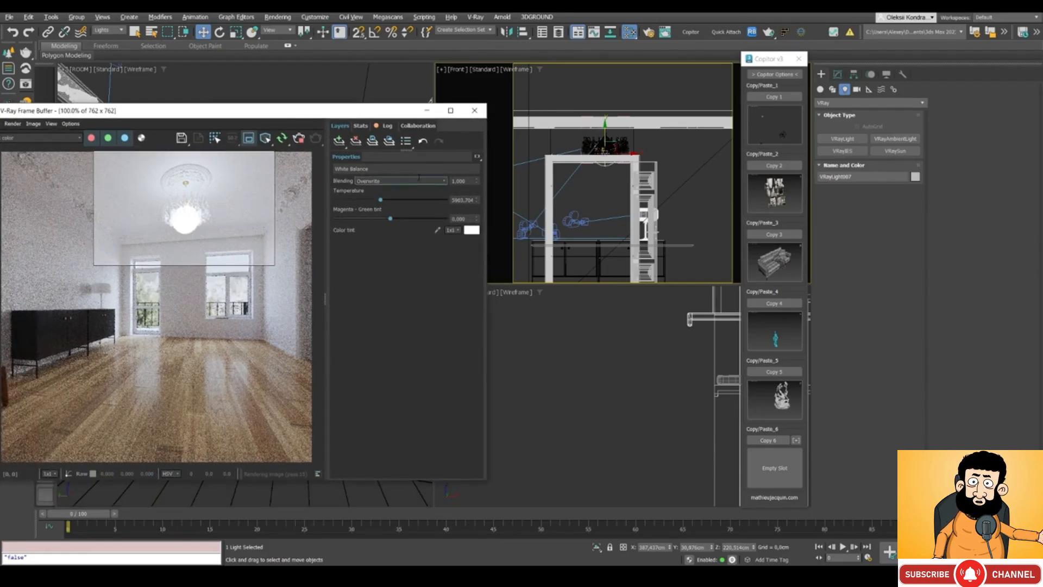
pyautogui.scroll(3, 539, 158)
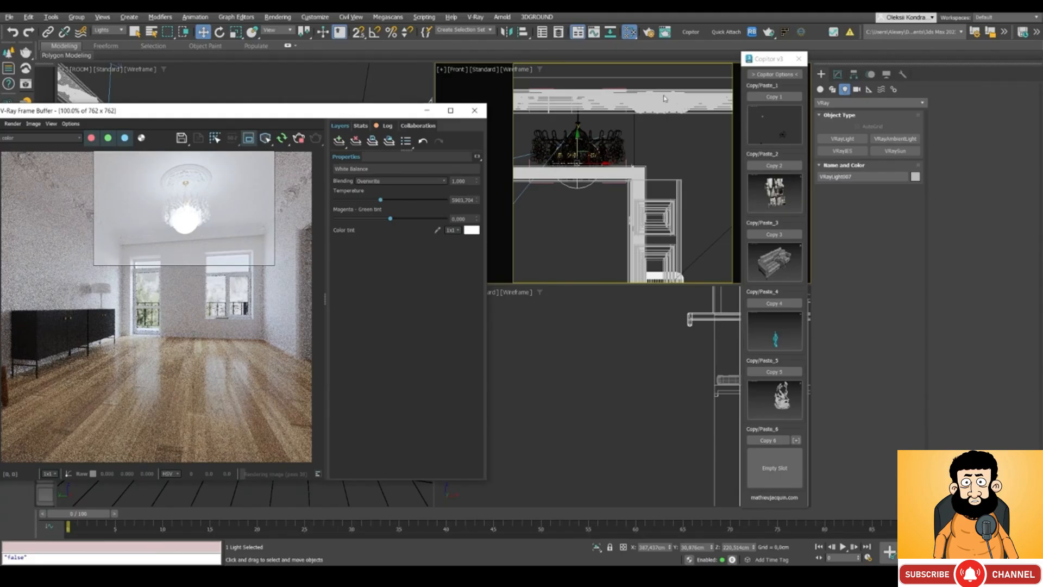
pyautogui.click(837, 74)
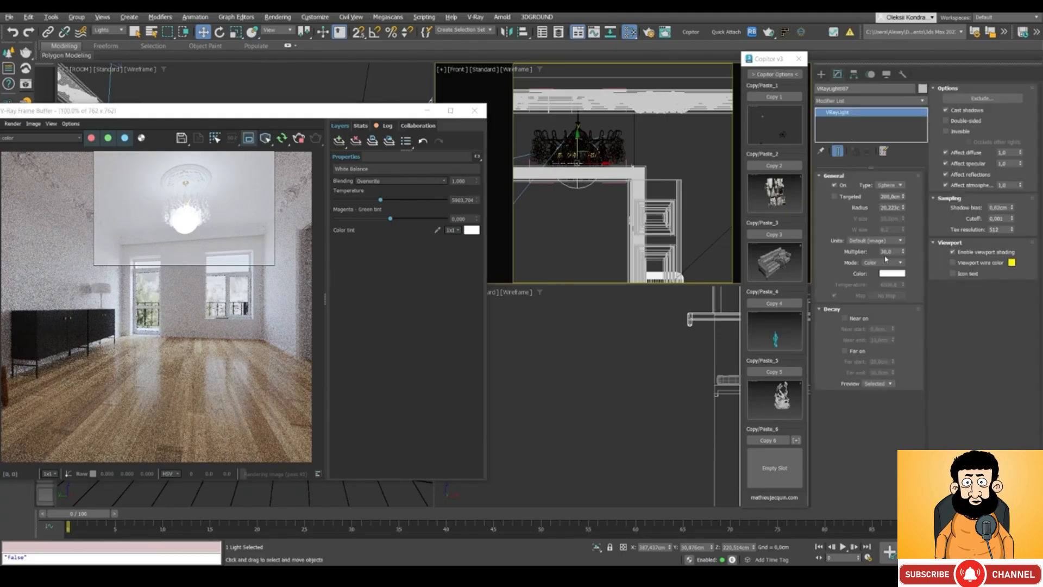
pyautogui.click(883, 262)
pyautogui.click(879, 279)
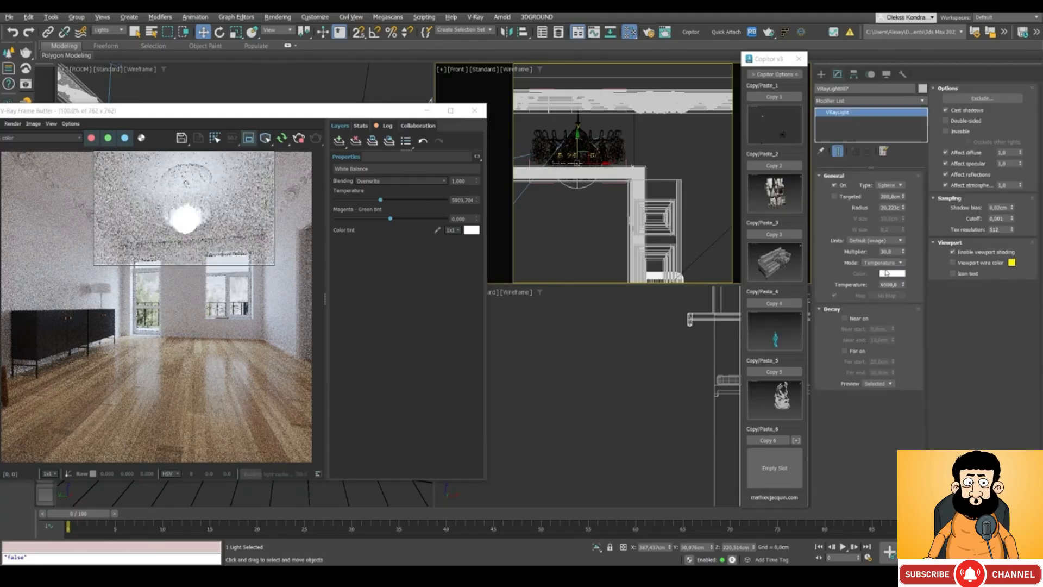
pyautogui.click(883, 263)
pyautogui.click(879, 280)
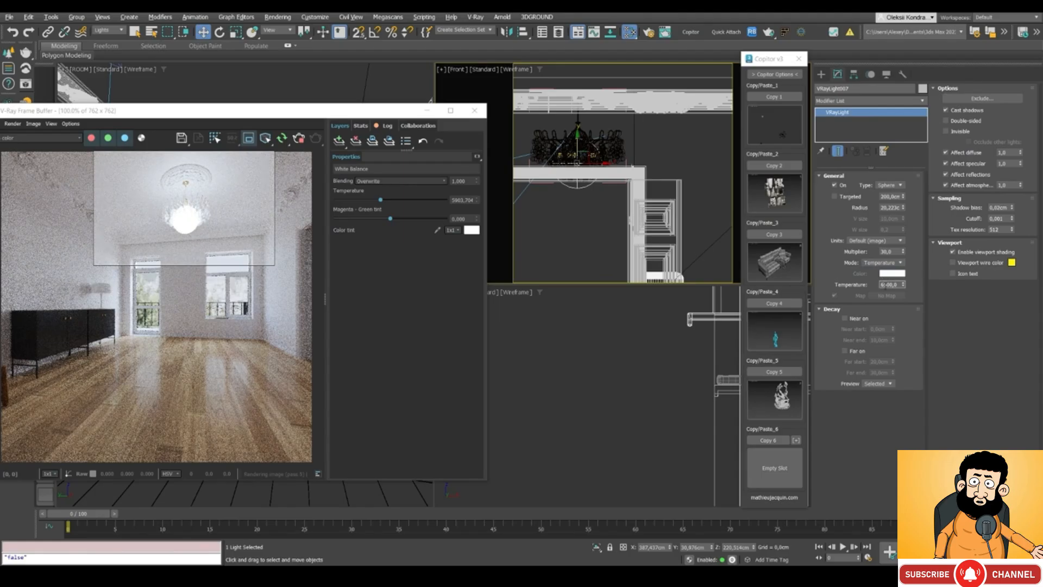
pyautogui.write('3500')
pyautogui.press('Return')
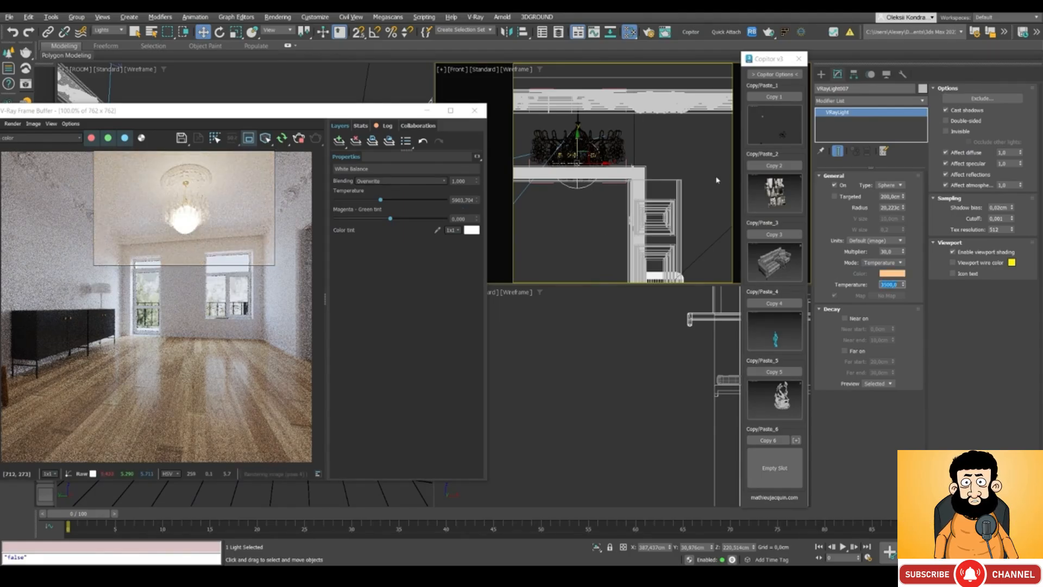
# Make the large sphere light invisible and exclude the chandelier mesh from its illumination and shadow casting
pyautogui.click(962, 132)
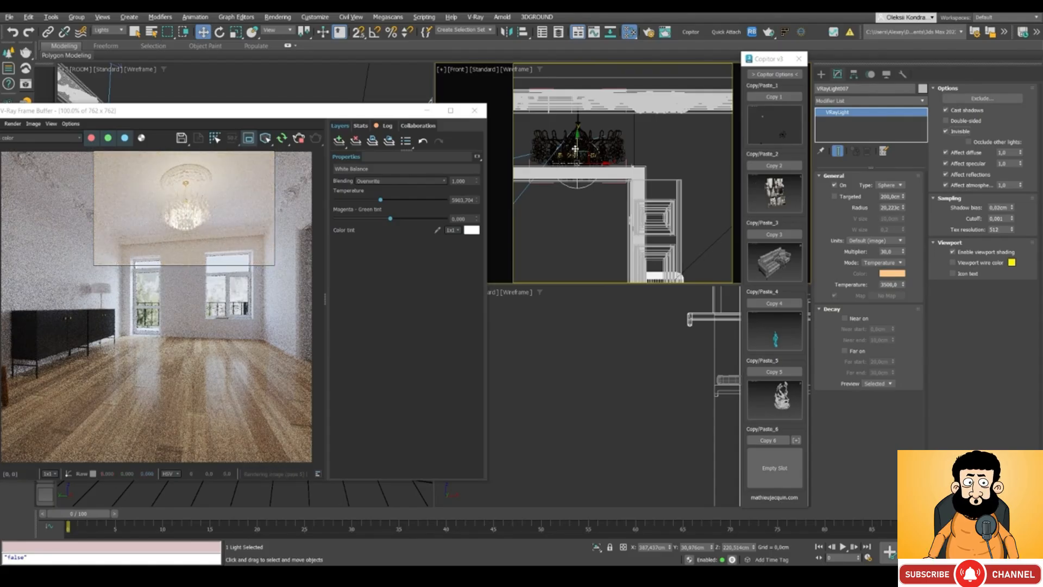
pyautogui.click(954, 99)
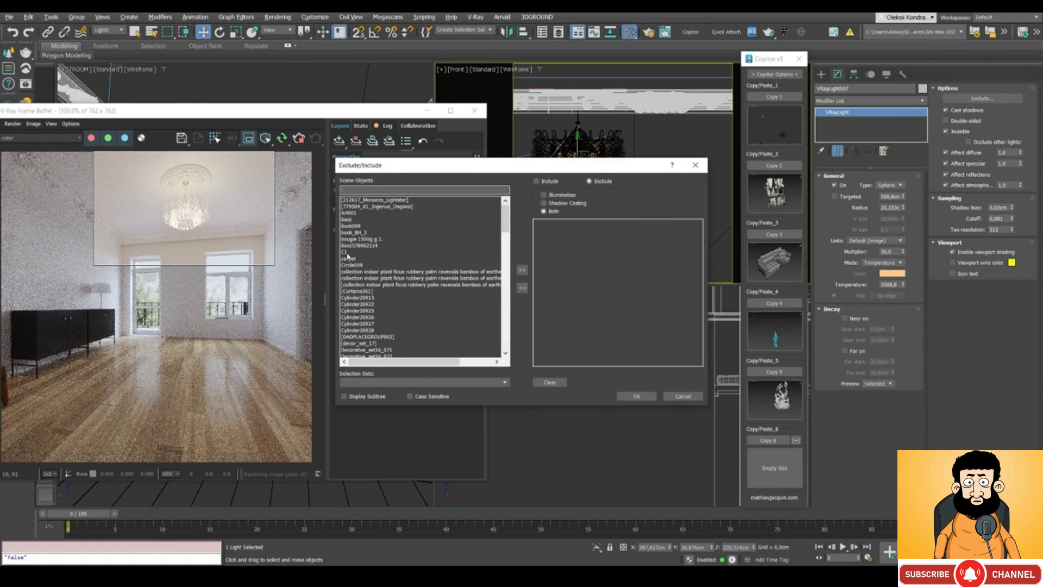
pyautogui.click(348, 253)
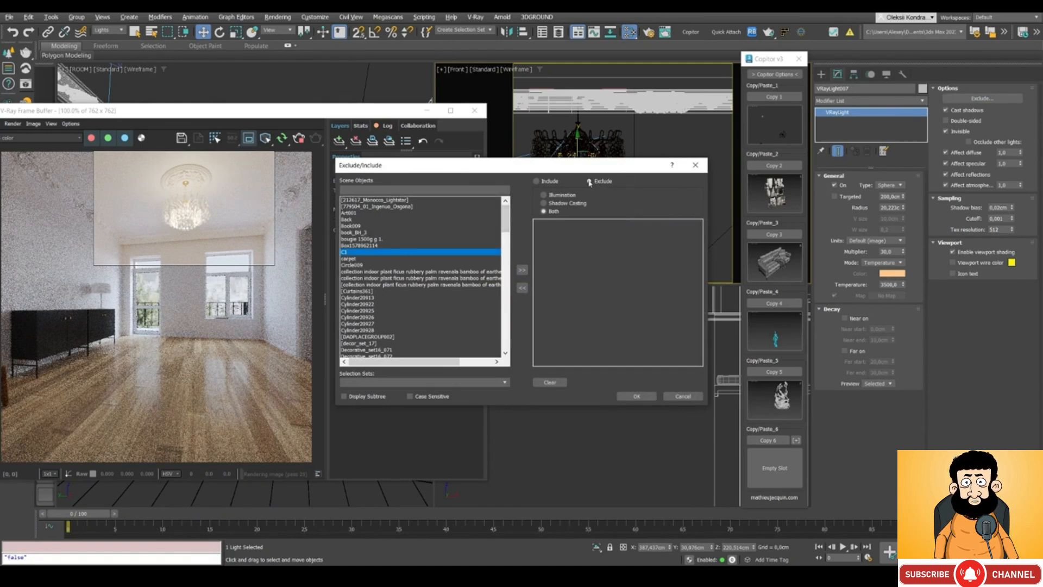
pyautogui.click(522, 271)
pyautogui.click(635, 396)
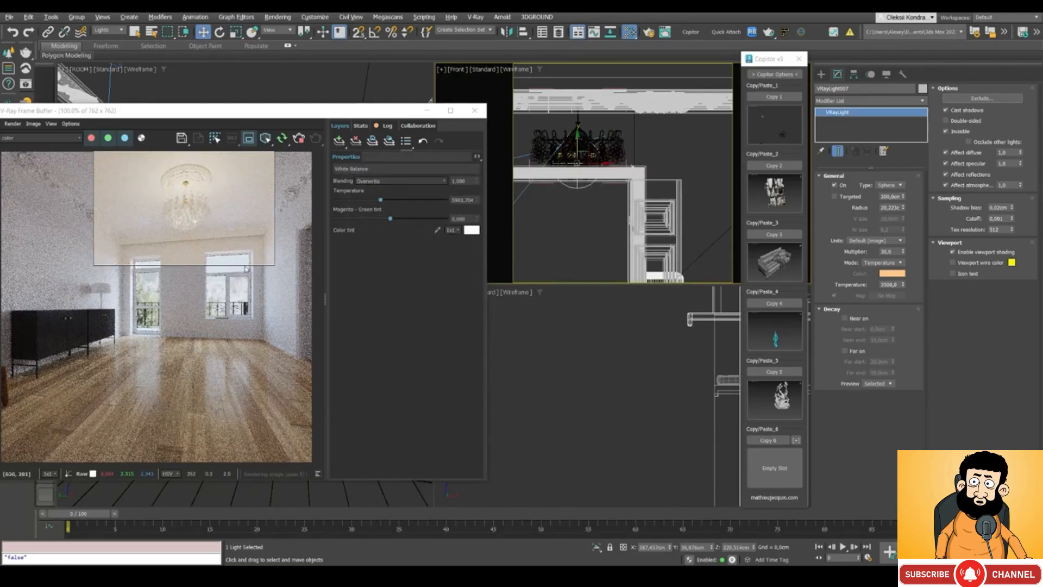
# Extend the render region down to the floor and set the large sphere light's multiplier to 1
pyautogui.moveTo(197, 269); pyautogui.dragTo(197, 451)
pyautogui.moveTo(179, 111); pyautogui.dragTo(223, 97)
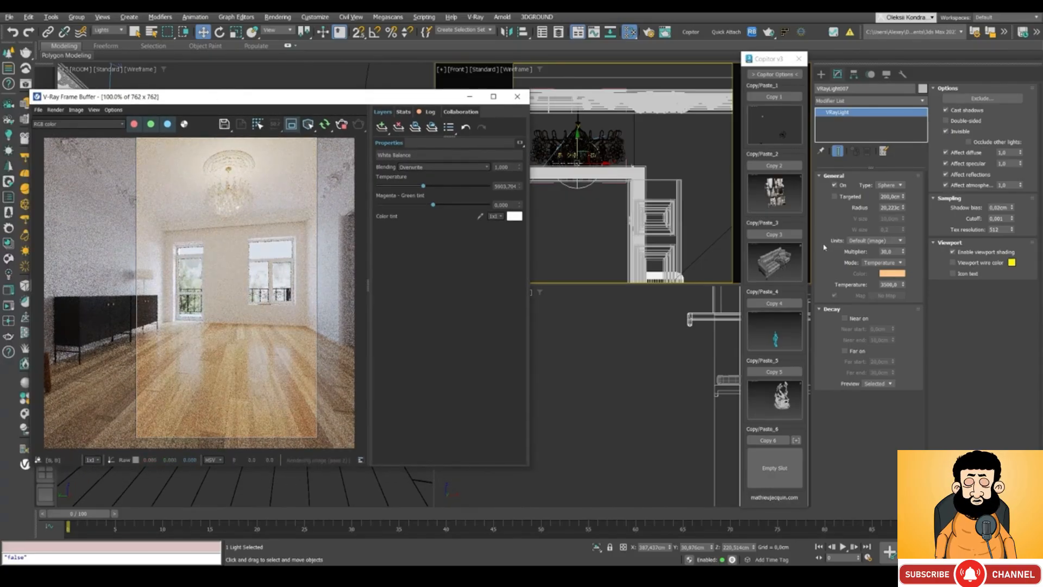
pyautogui.doubleClick(887, 251)
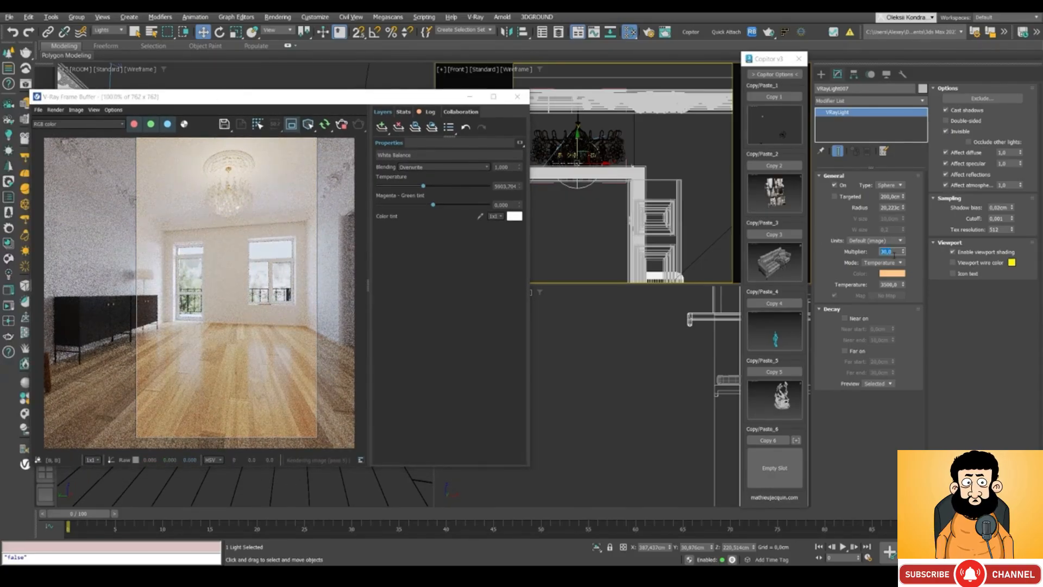
pyautogui.write('1')
pyautogui.press('Return')
# Examine the rendered chandelier and ceiling up close and across the whole room for the effect of the weaker fill light
pyautogui.click(237, 173)
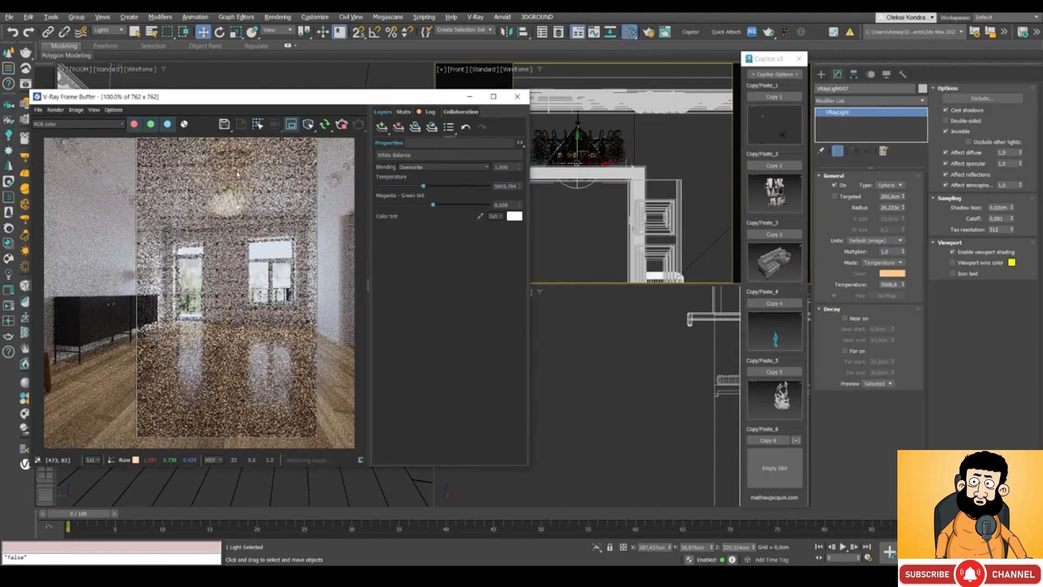
pyautogui.scroll(1, 229, 178)
pyautogui.scroll(-1, 228, 180)
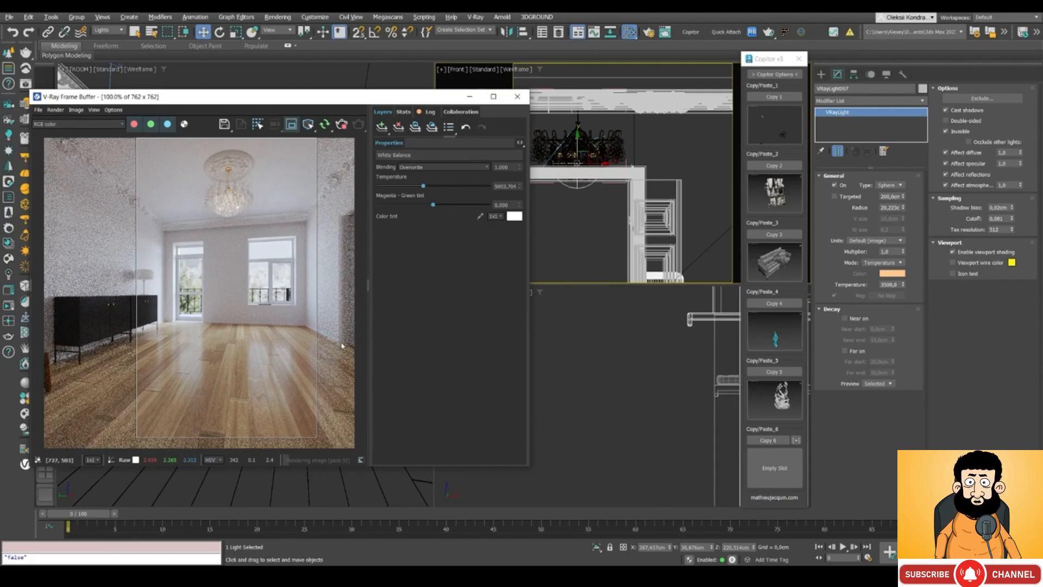
pyautogui.scroll(1, 224, 173)
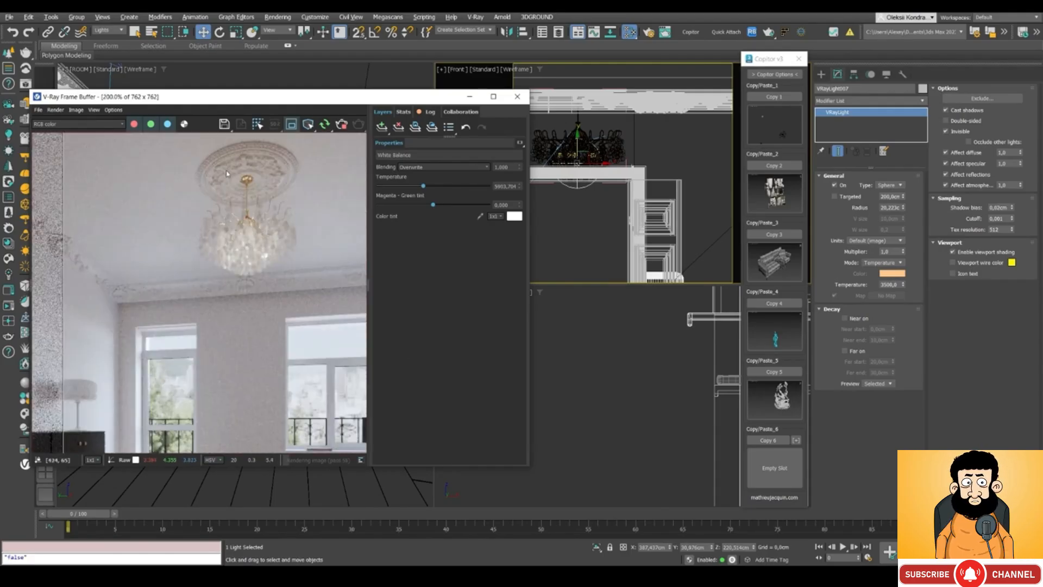
pyautogui.scroll(1, 226, 174)
pyautogui.scroll(-1, 266, 201)
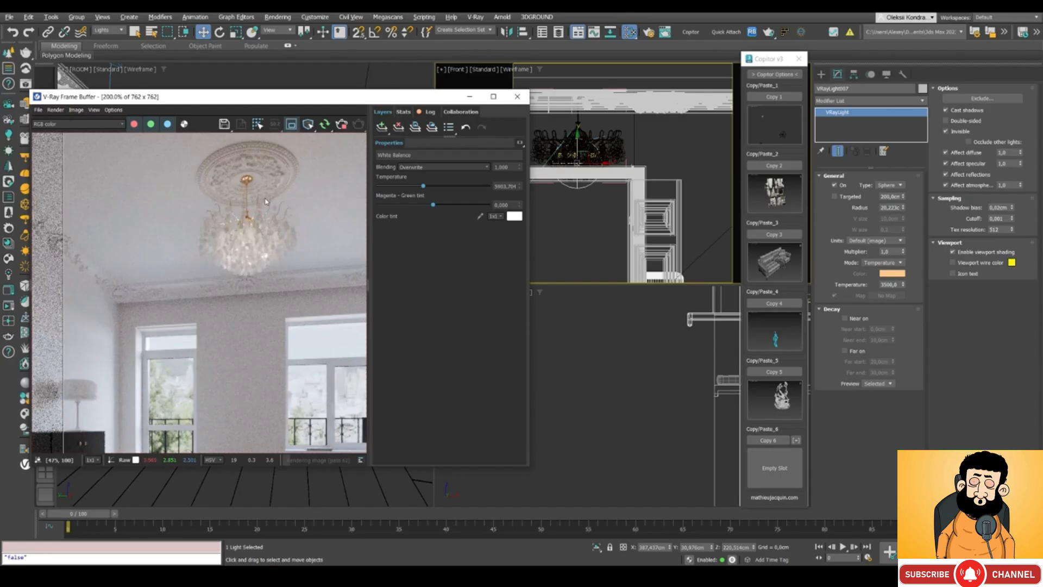
pyautogui.scroll(-1, 238, 182)
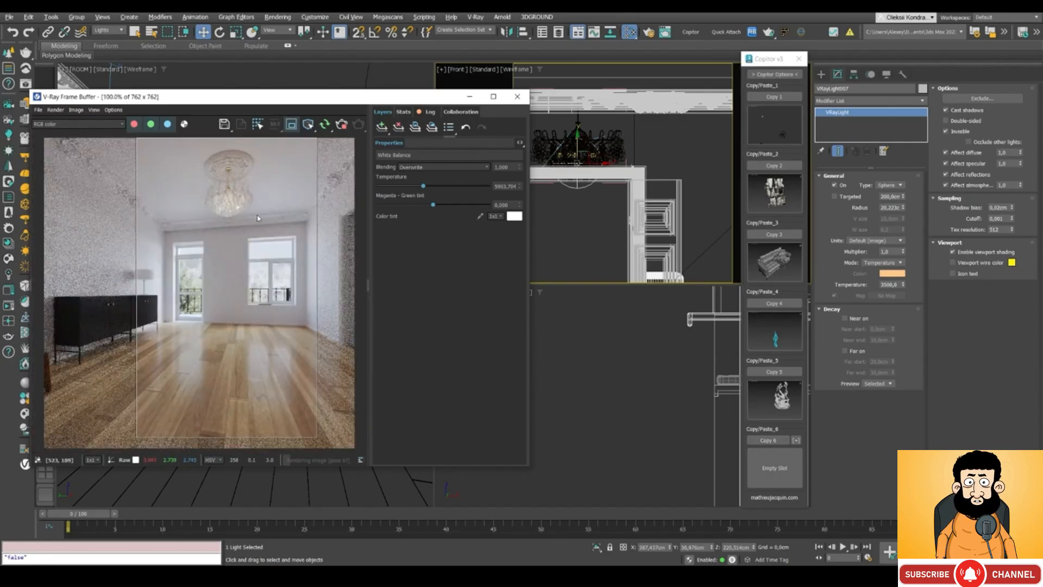
# Move the frame buffer off the large viewport and switch that viewport from Front to Top to show the room's plan
pyautogui.moveTo(373, 102); pyautogui.dragTo(430, 62)
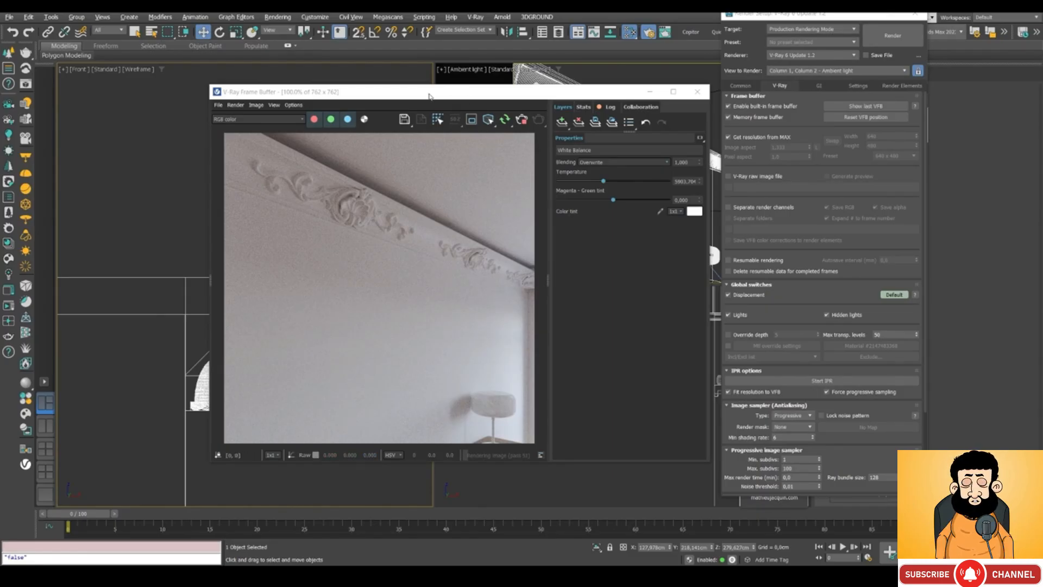
pyautogui.moveTo(428, 97); pyautogui.dragTo(737, 95)
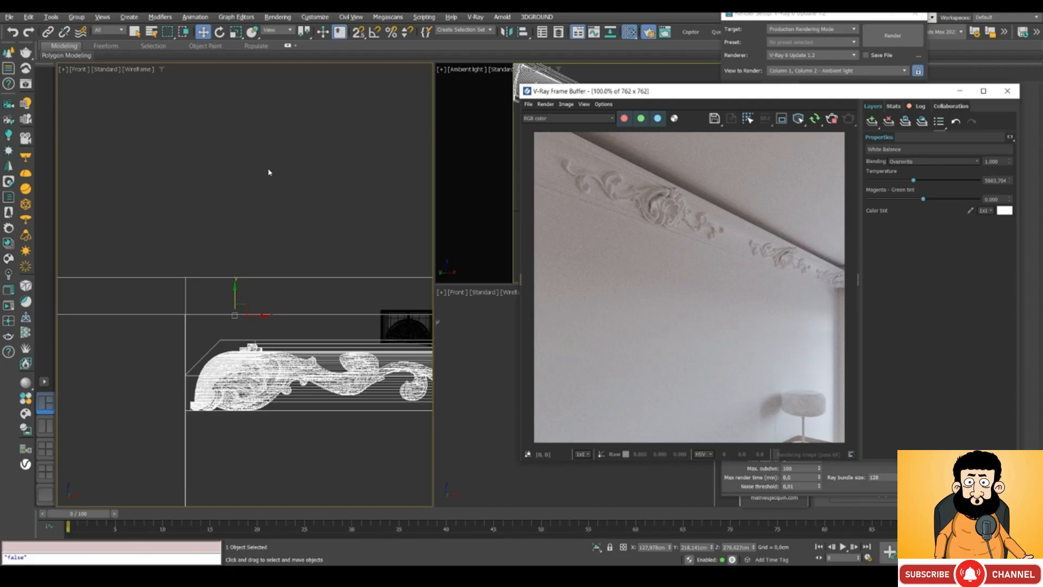
pyautogui.scroll(-5, 269, 172)
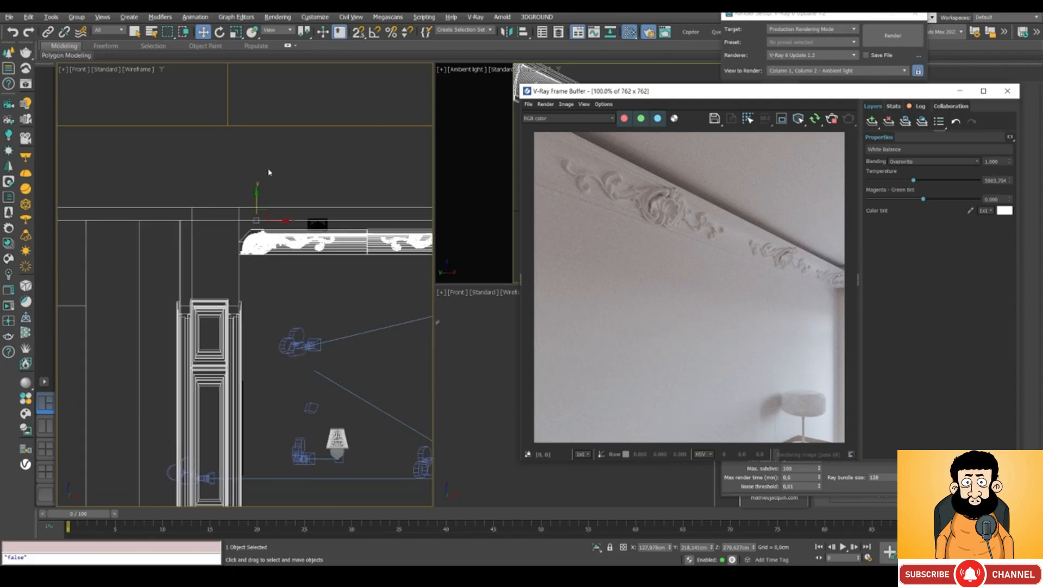
pyautogui.moveTo(324, 173); pyautogui.dragTo(295, 323, button='middle')
pyautogui.press('t')
pyautogui.moveTo(619, 98); pyautogui.dragTo(418, 208)
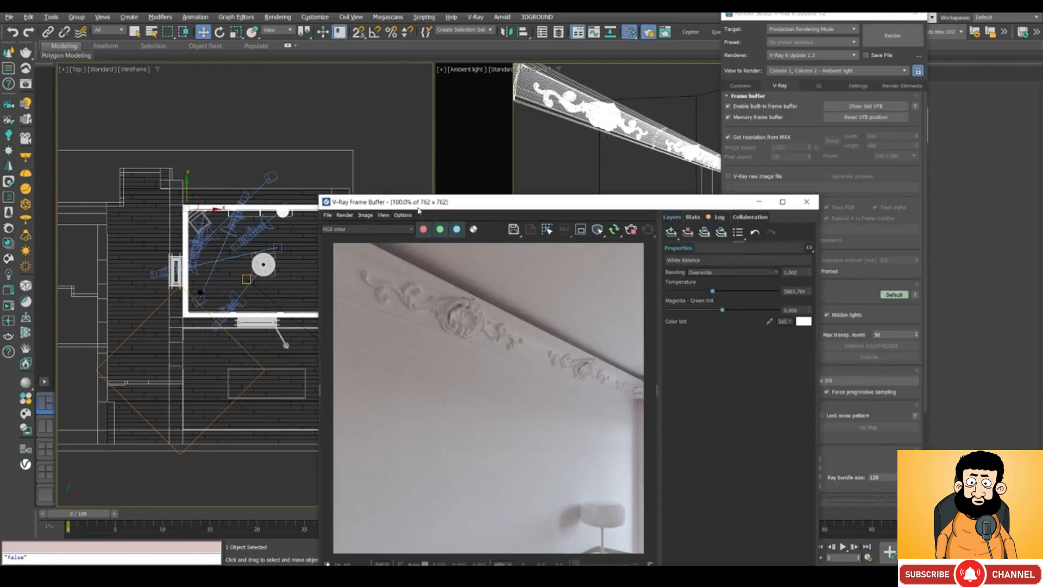
# Close the render settings and create a V-Ray plane light about 464 cm long as a narrow strip along the room's upper wall in plan
pyautogui.click(867, 15)
pyautogui.click(821, 75)
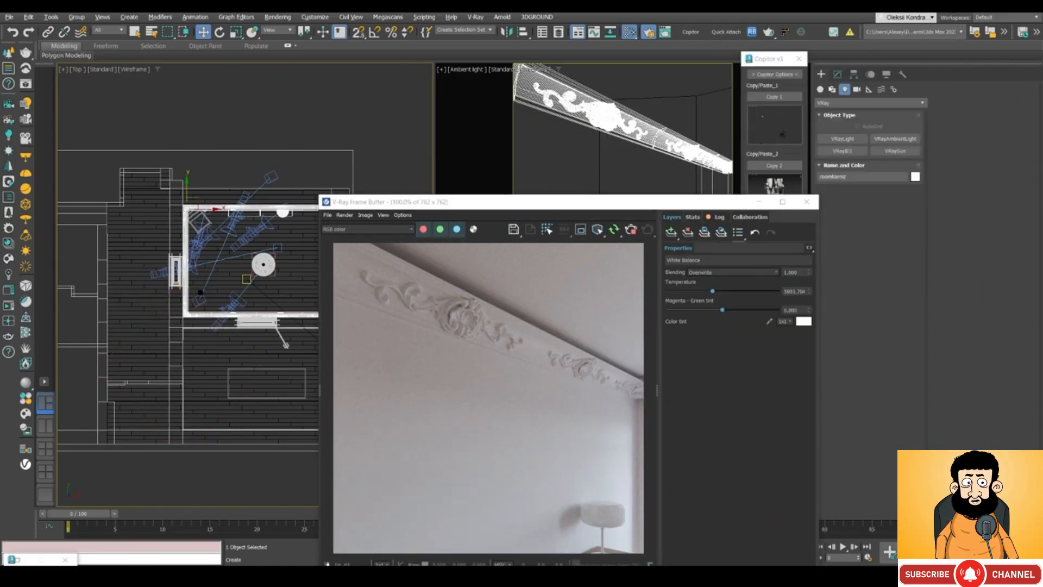
pyautogui.click(843, 138)
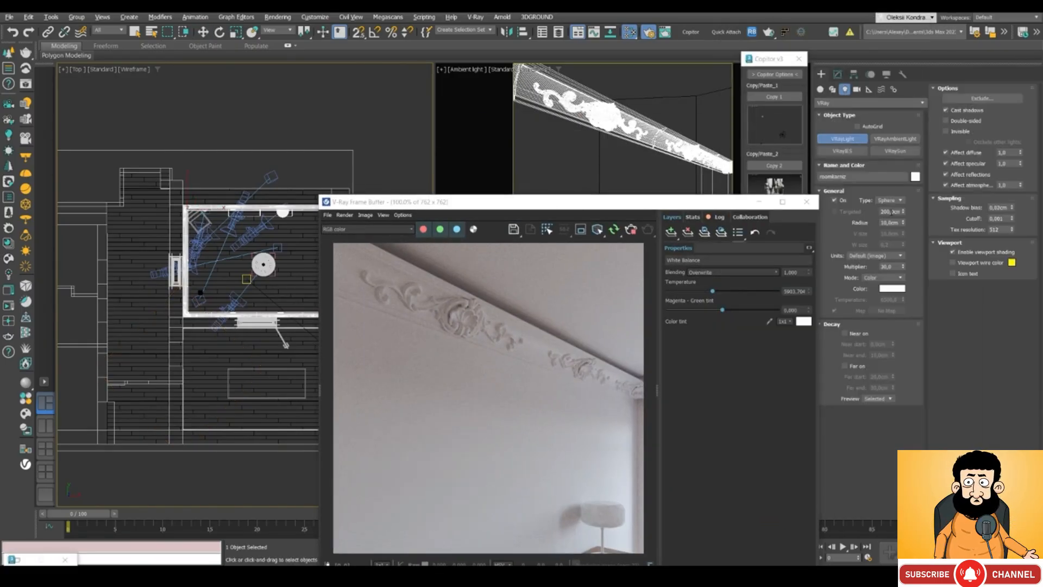
pyautogui.click(889, 200)
pyautogui.click(885, 208)
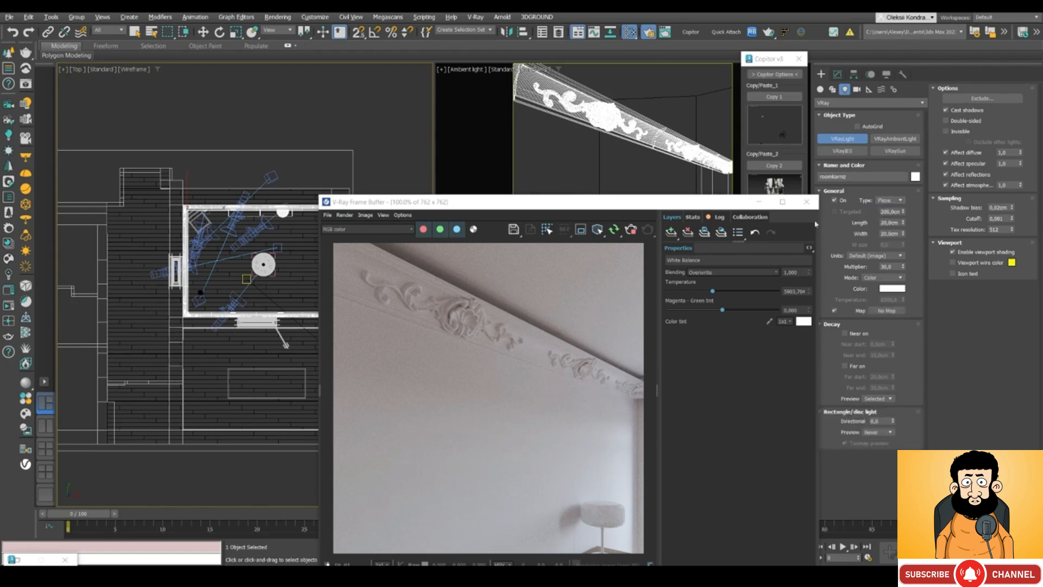
pyautogui.scroll(5, 253, 184)
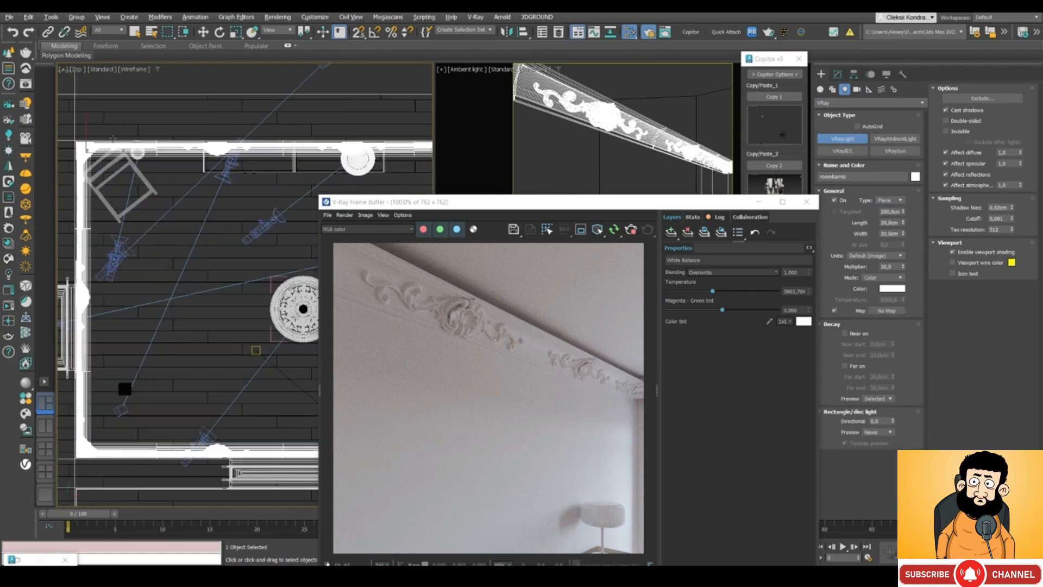
pyautogui.scroll(-3, 100, 146)
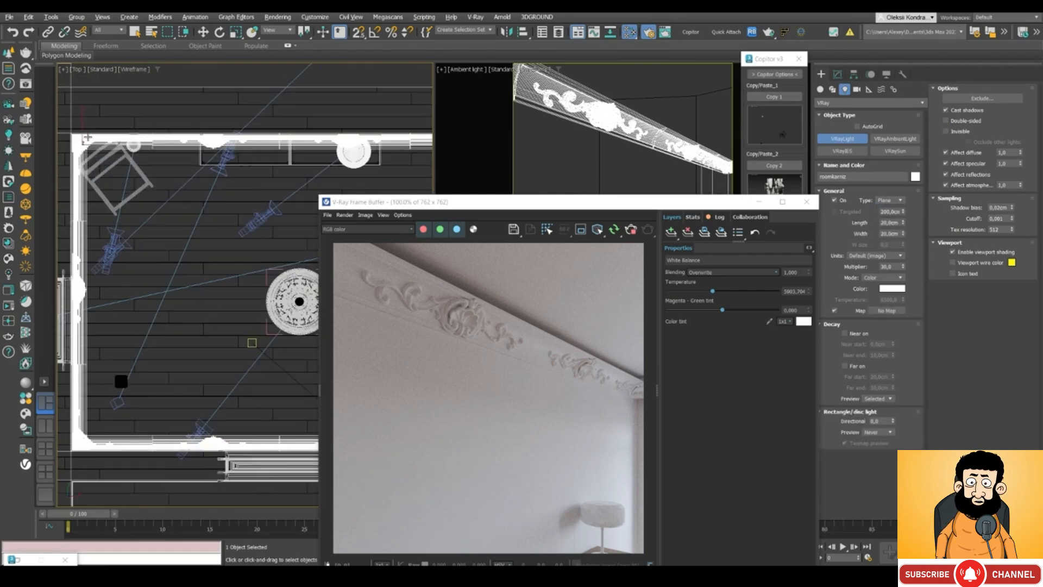
pyautogui.moveTo(85, 138); pyautogui.dragTo(359, 138)
pyautogui.press('w')
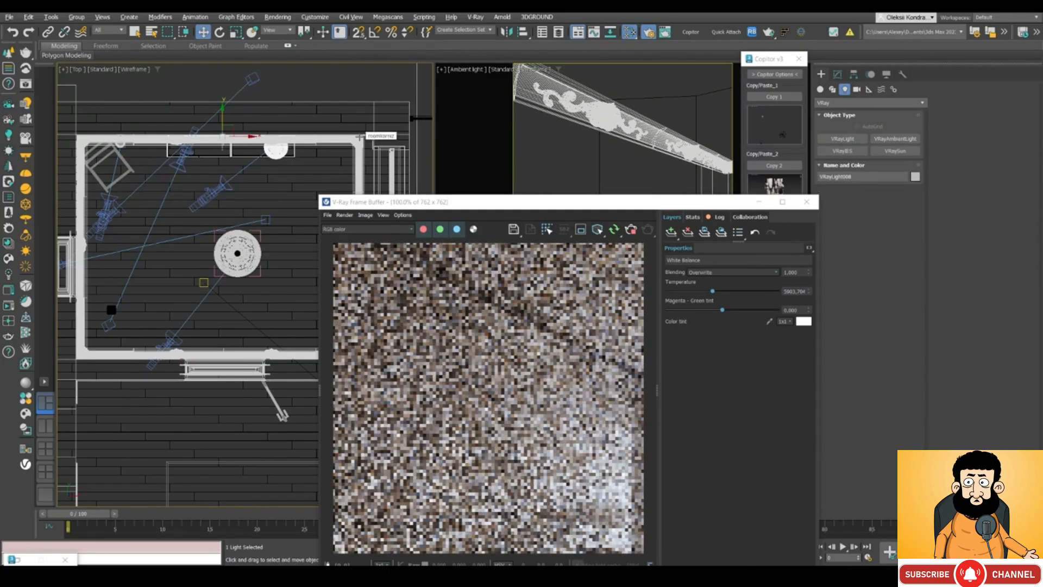
# In the Left view, raise the plane light from the floor to the gap just above the cornice moulding, below the ceiling
pyautogui.press('l')
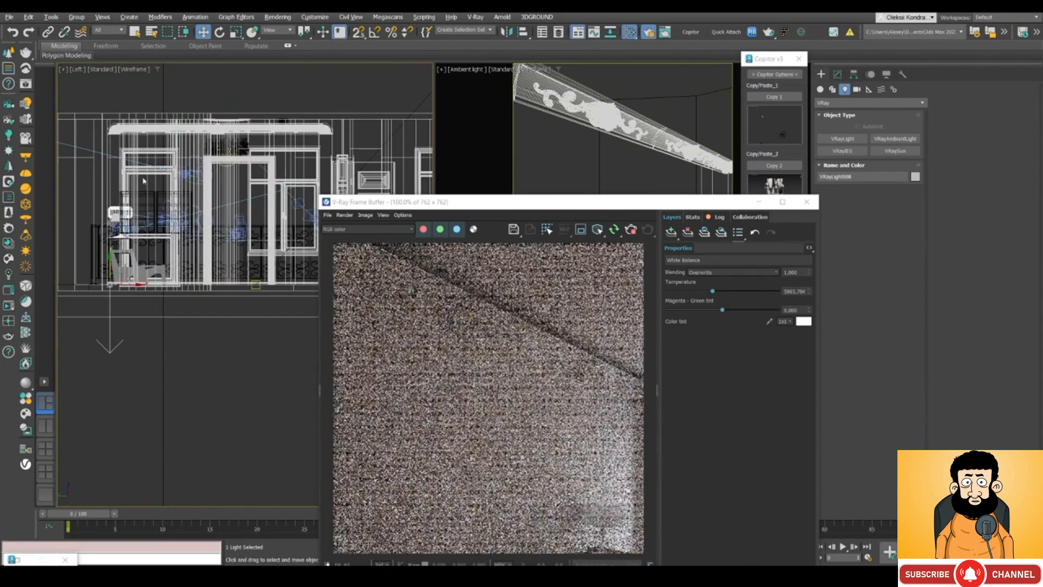
pyautogui.moveTo(144, 182); pyautogui.dragTo(210, 257, button='middle')
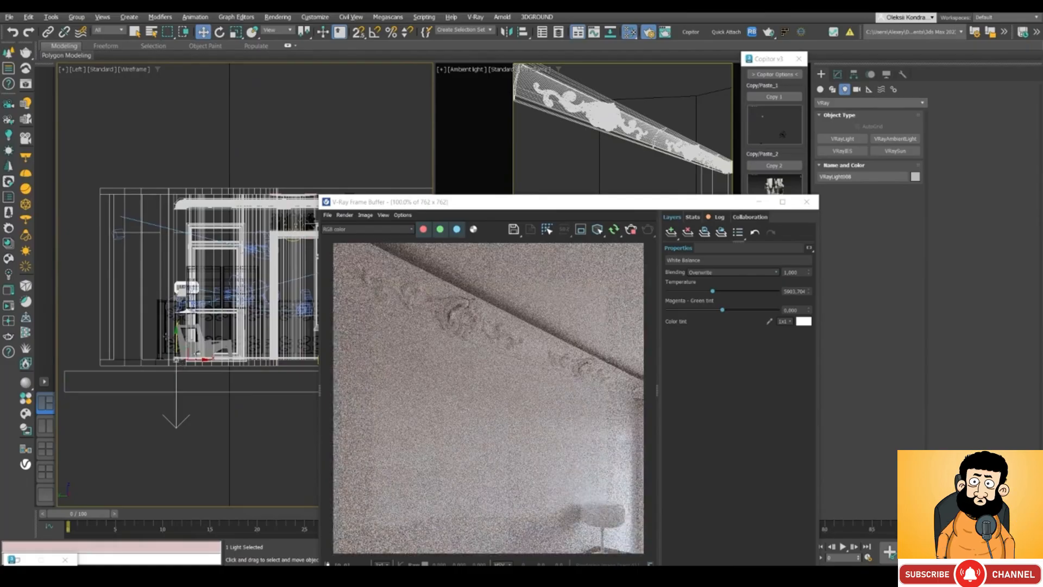
pyautogui.moveTo(177, 333); pyautogui.dragTo(181, 159)
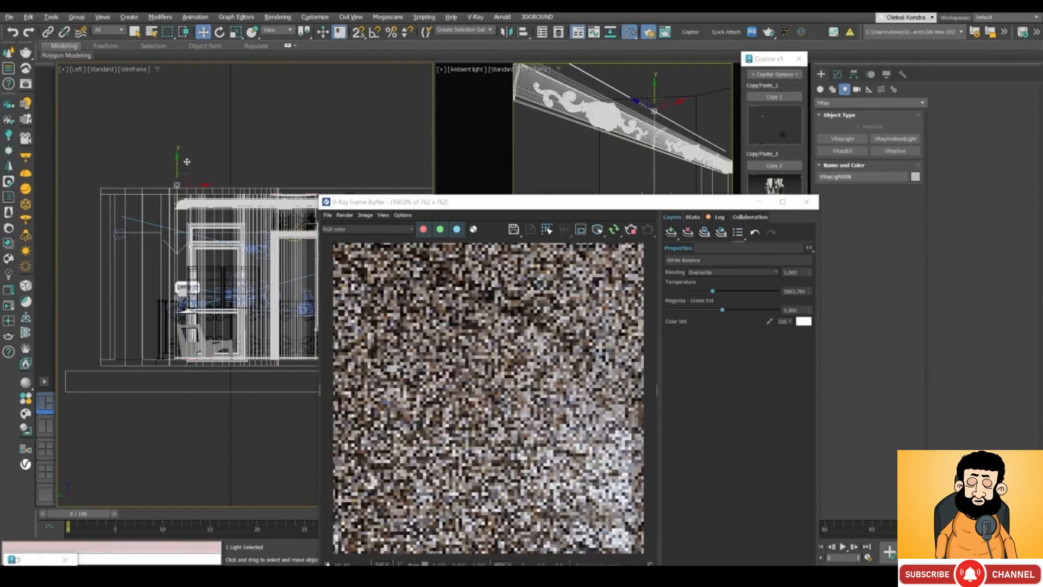
pyautogui.scroll(8, 171, 190)
pyautogui.scroll(4, 184, 182)
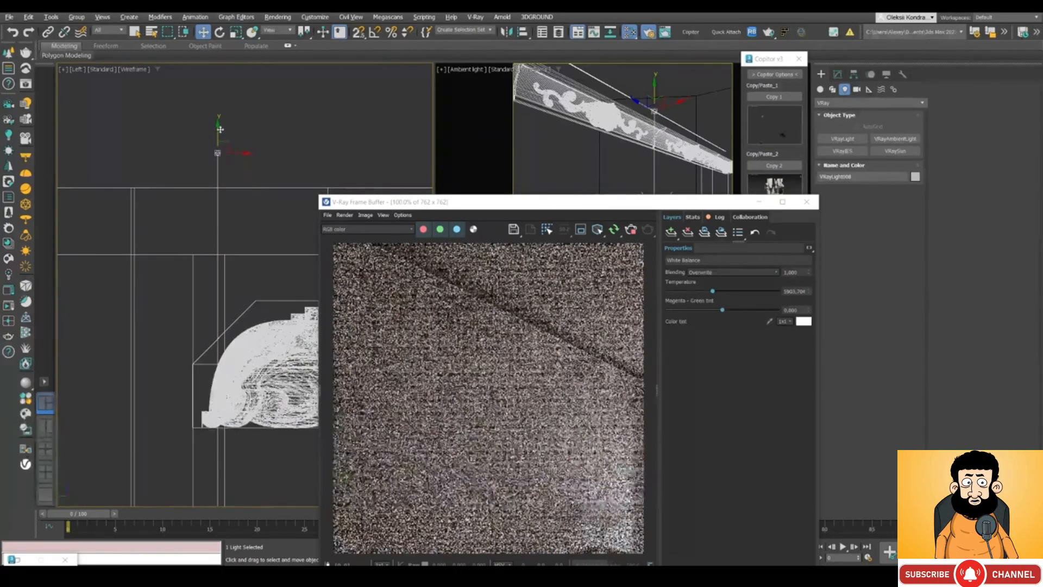
pyautogui.moveTo(219, 129); pyautogui.dragTo(220, 294)
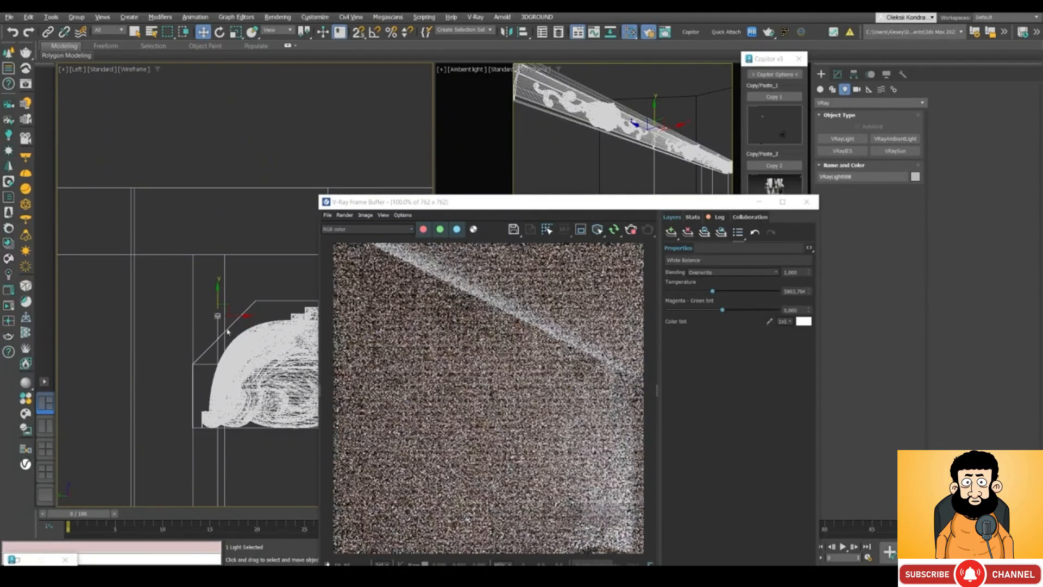
# Rotate the plane light about 180 degrees so that it shines up at the ceiling
pyautogui.click(220, 32)
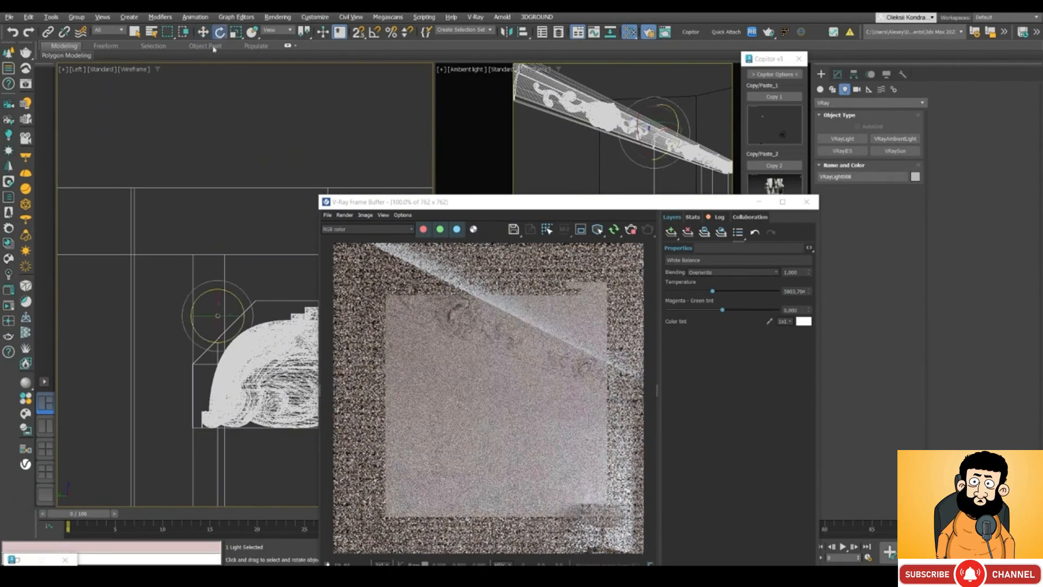
pyautogui.moveTo(193, 304); pyautogui.dragTo(234, 165)
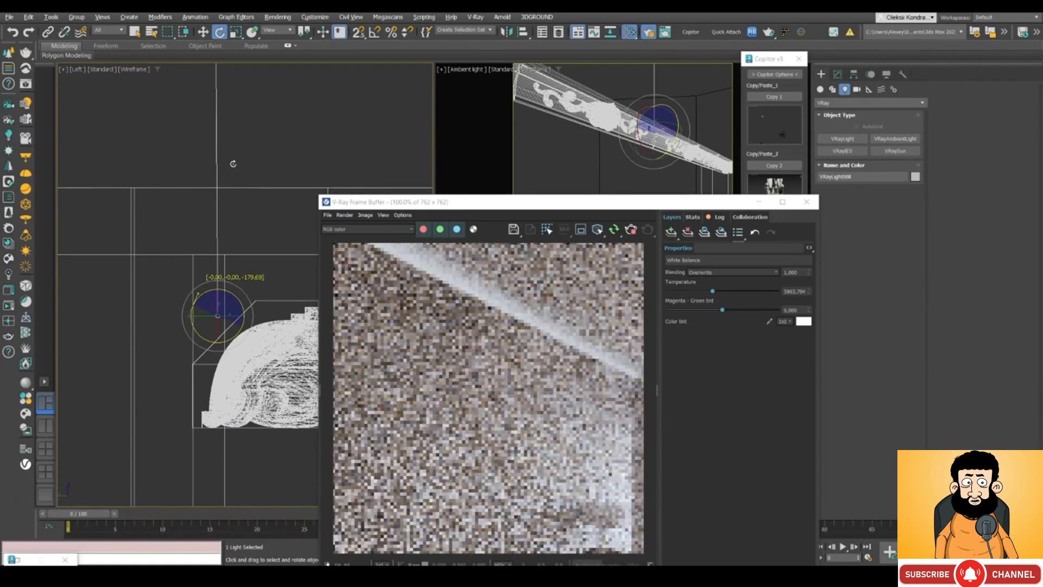
pyautogui.moveTo(424, 201); pyautogui.dragTo(381, 137)
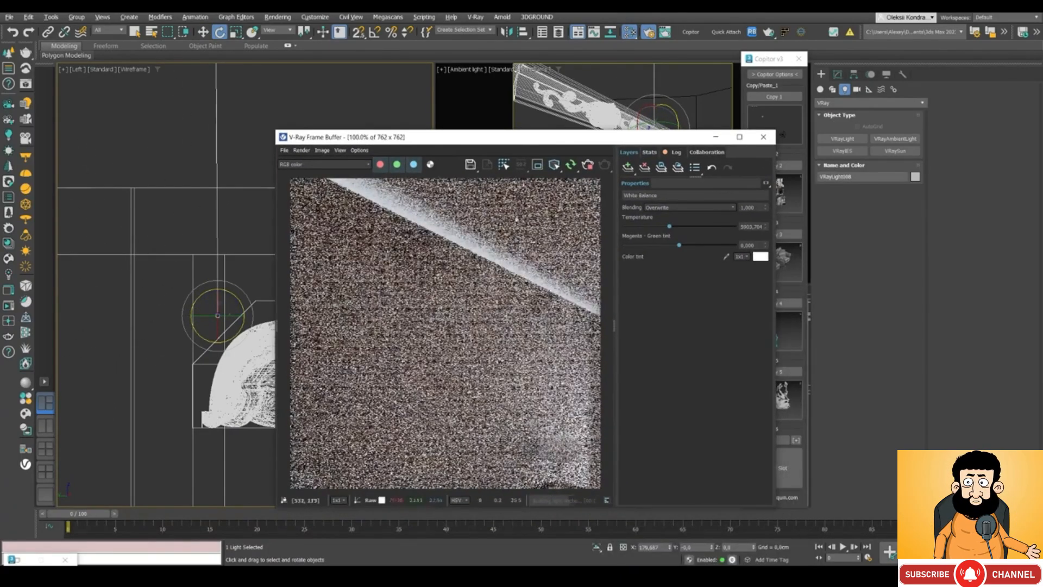
# Set the cornice plane light's width to 2 cm
pyautogui.click(837, 74)
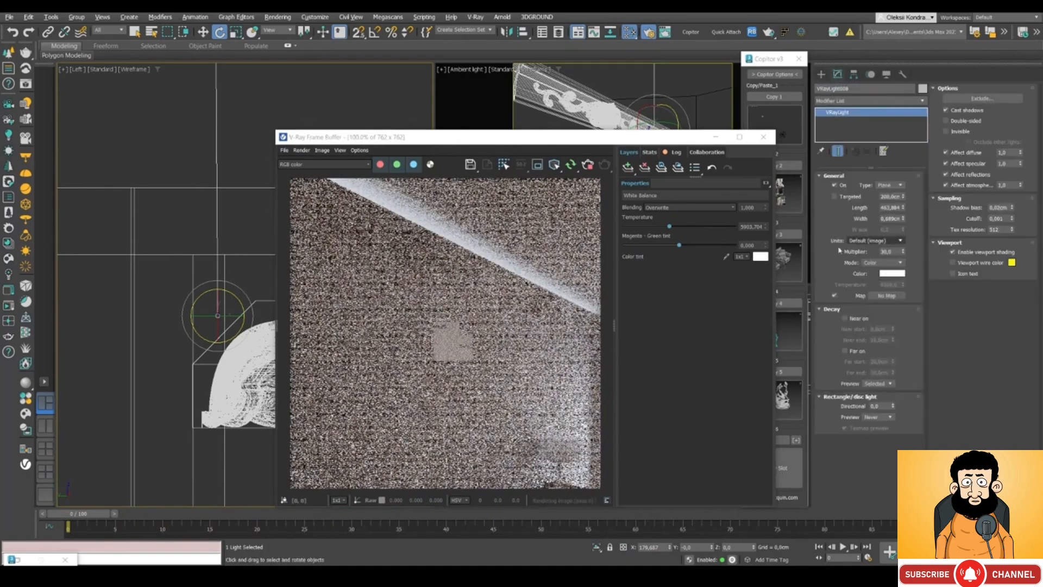
pyautogui.doubleClick(894, 219)
pyautogui.write('2')
pyautogui.press('Return')
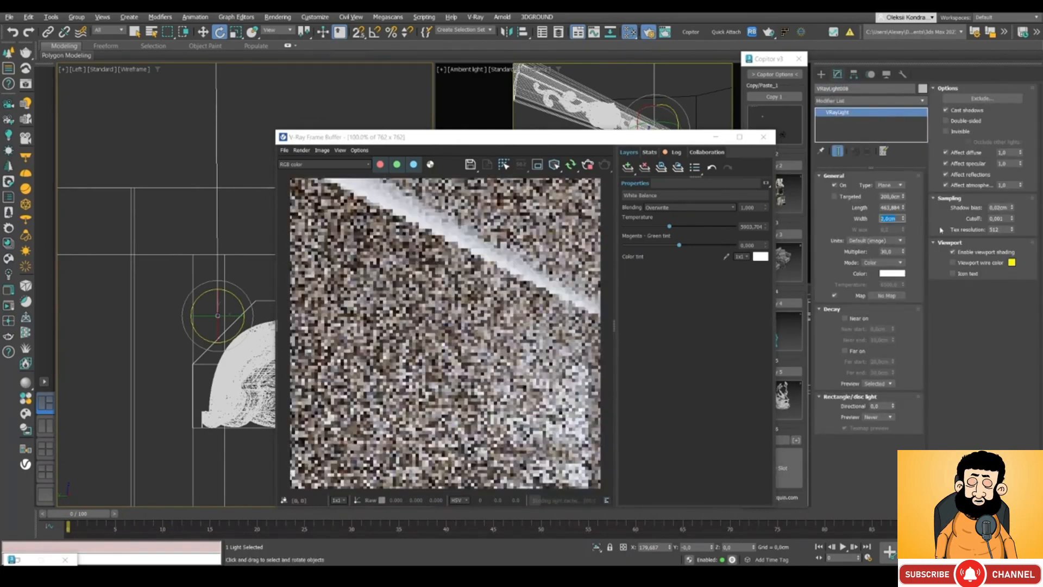
pyautogui.moveTo(376, 142); pyautogui.dragTo(387, 131)
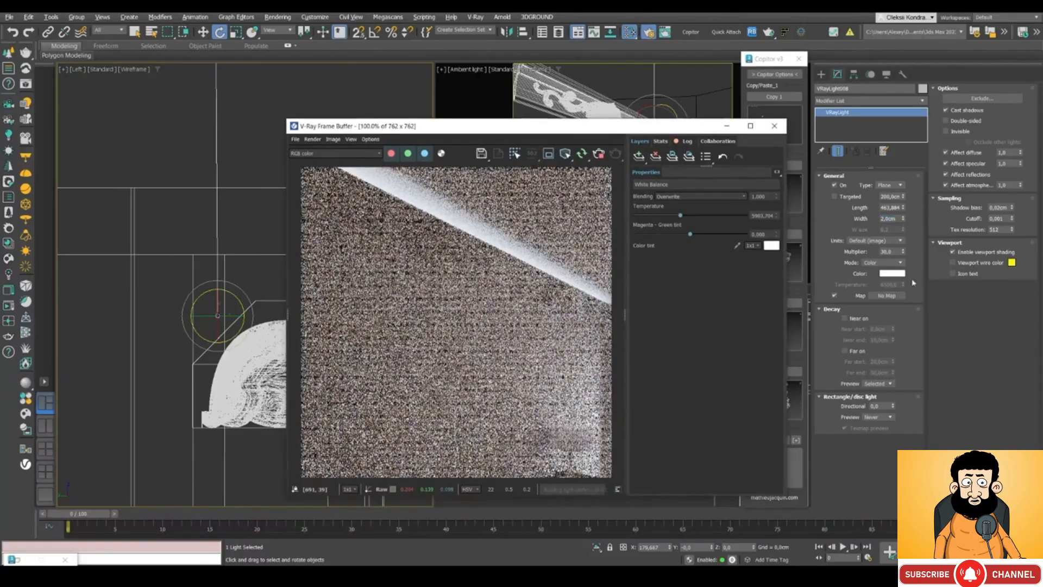
# Switch the cornice light's color mode to Temperature at 4000 and set its multiplier to 5
pyautogui.click(875, 263)
pyautogui.click(879, 280)
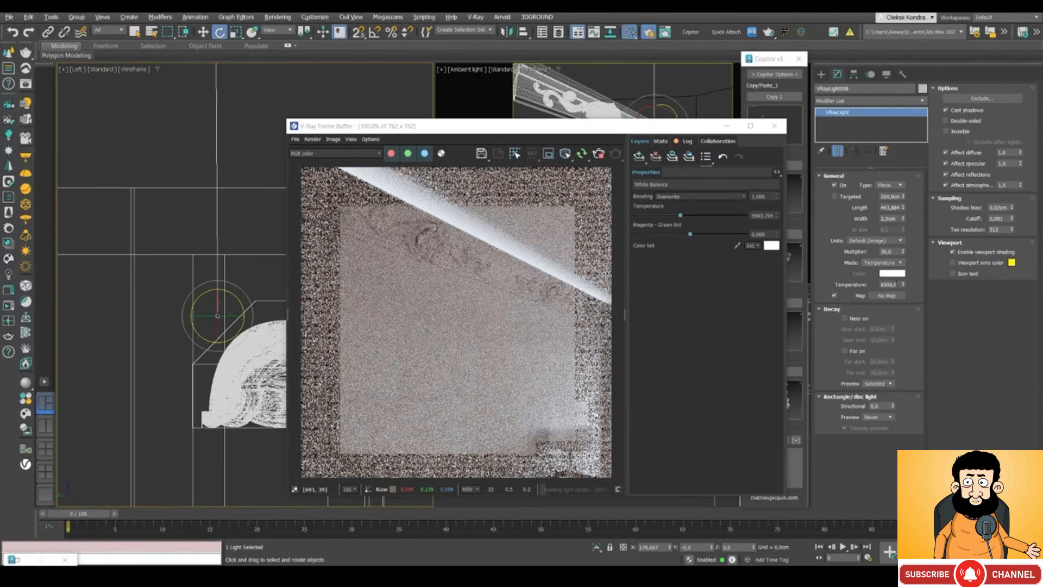
pyautogui.doubleClick(893, 285)
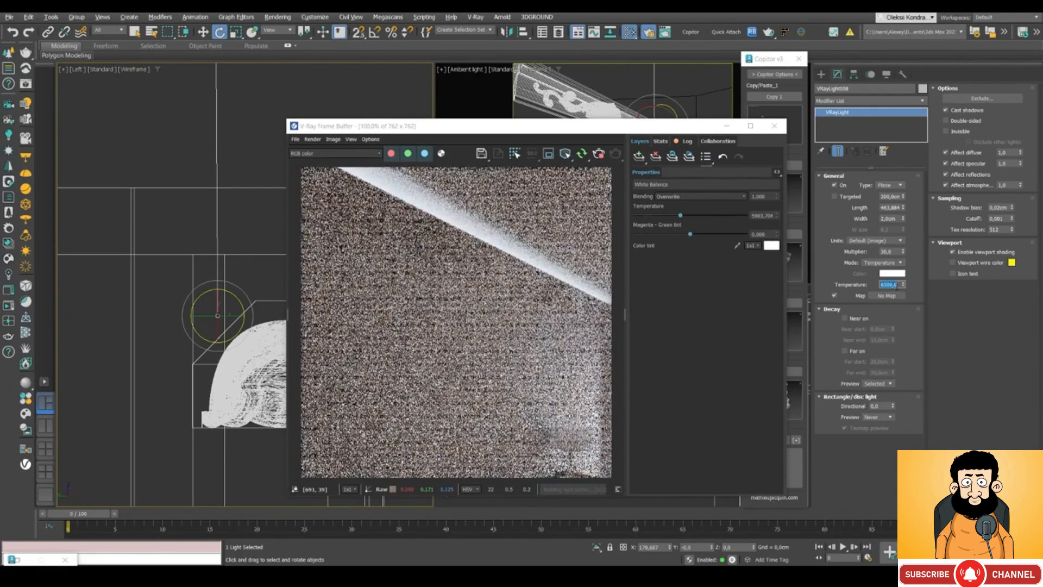
pyautogui.write('4000')
pyautogui.press('Return')
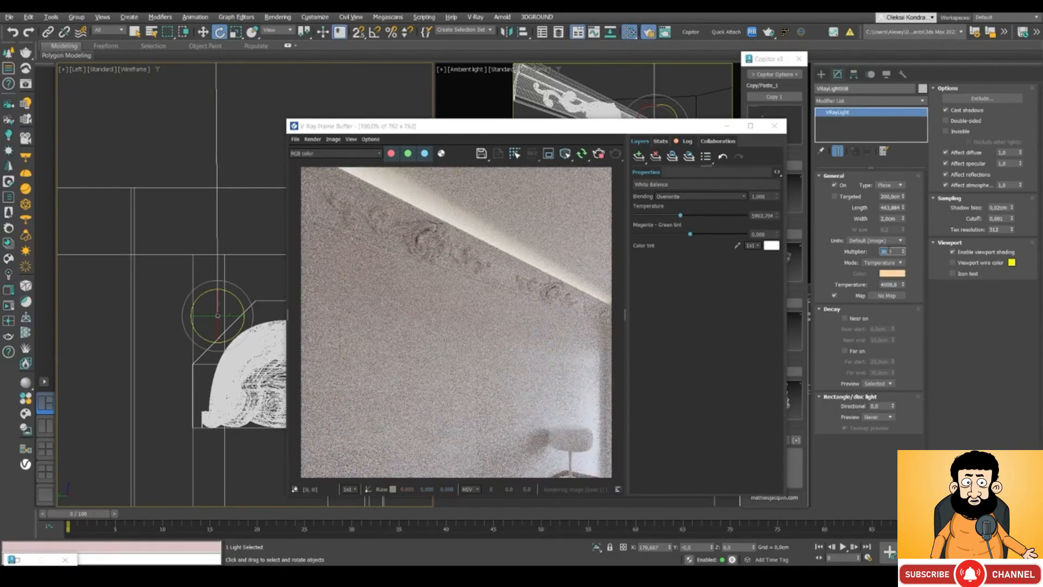
pyautogui.doubleClick(888, 252)
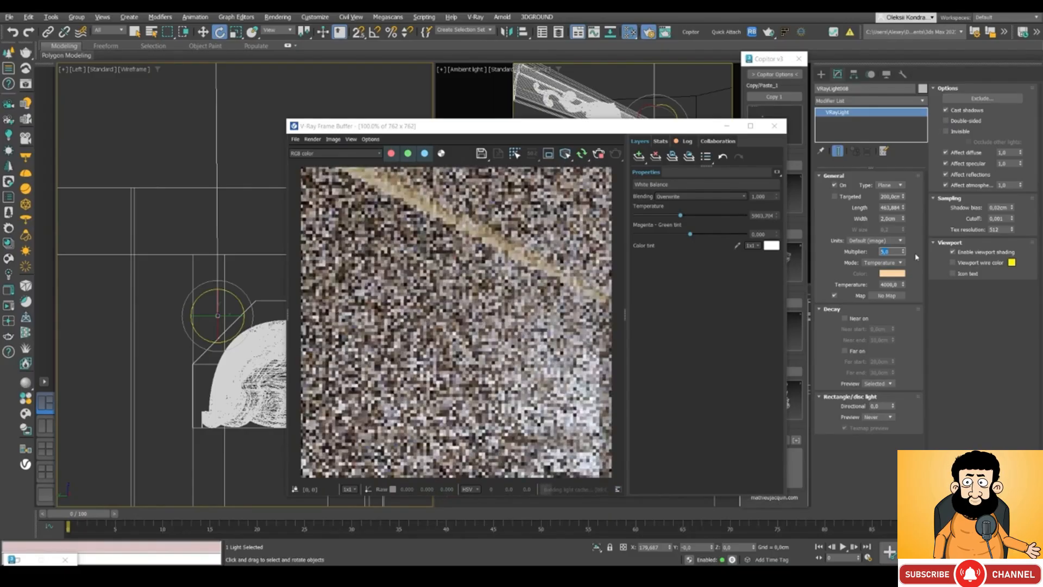
pyautogui.moveTo(451, 129); pyautogui.dragTo(484, 92)
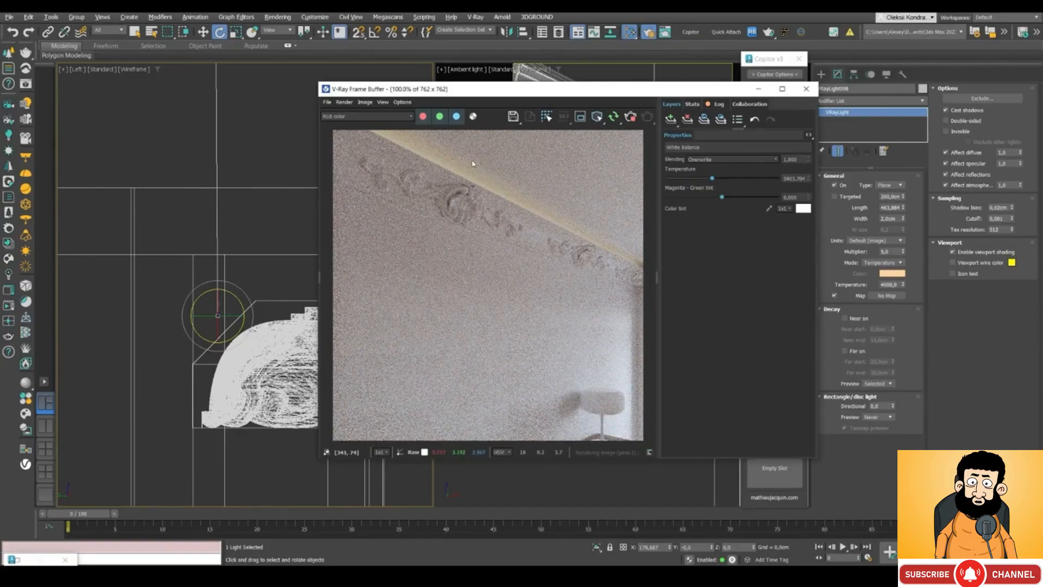
# Try tilting the cornice light toward the wall and then toward the room to compare the glow on the ceiling
pyautogui.scroll(-4, 191, 253)
pyautogui.scroll(3, 191, 253)
pyautogui.scroll(2, 201, 277)
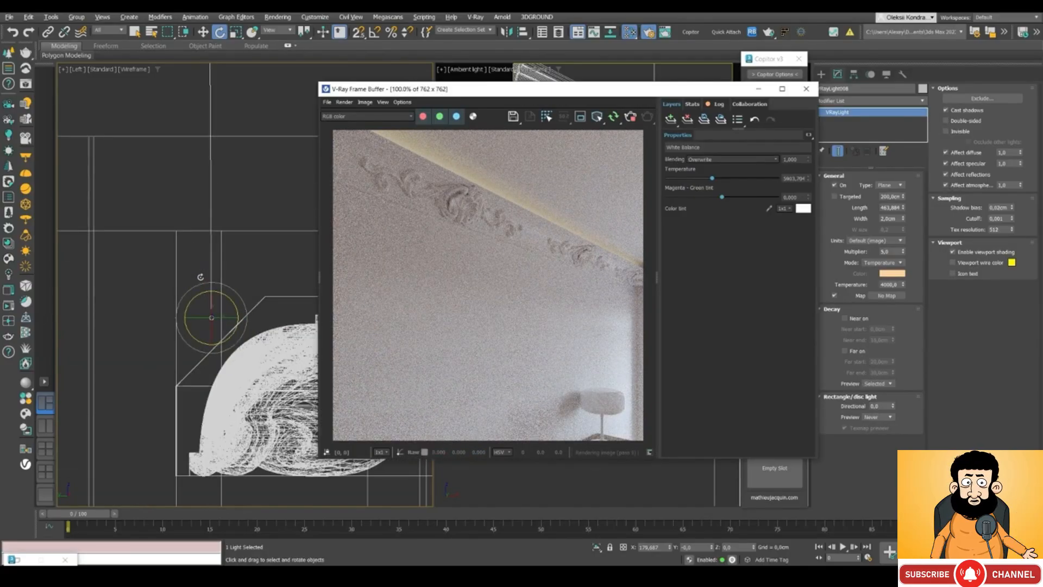
pyautogui.moveTo(187, 304); pyautogui.dragTo(205, 242, button='middle')
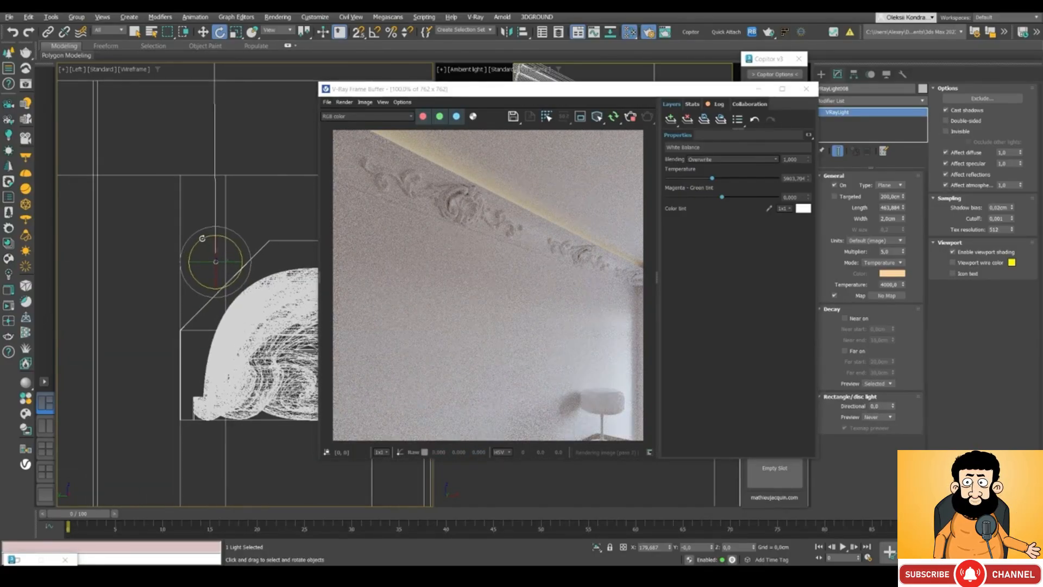
pyautogui.moveTo(202, 238); pyautogui.dragTo(187, 272)
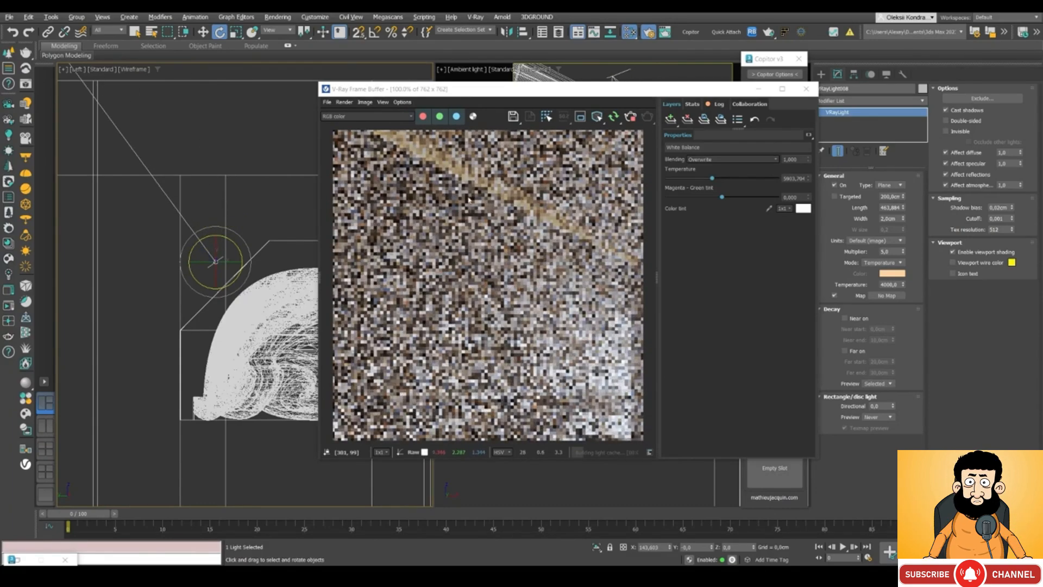
pyautogui.moveTo(209, 237); pyautogui.dragTo(220, 202)
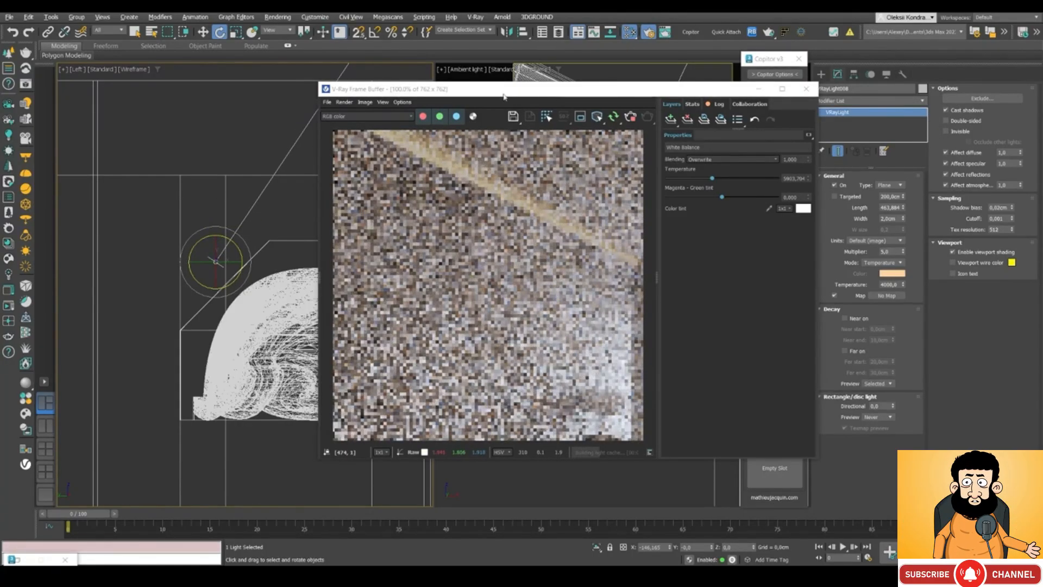
# Set the cornice light's directional value to 0.5
pyautogui.moveTo(499, 94); pyautogui.dragTo(471, 85)
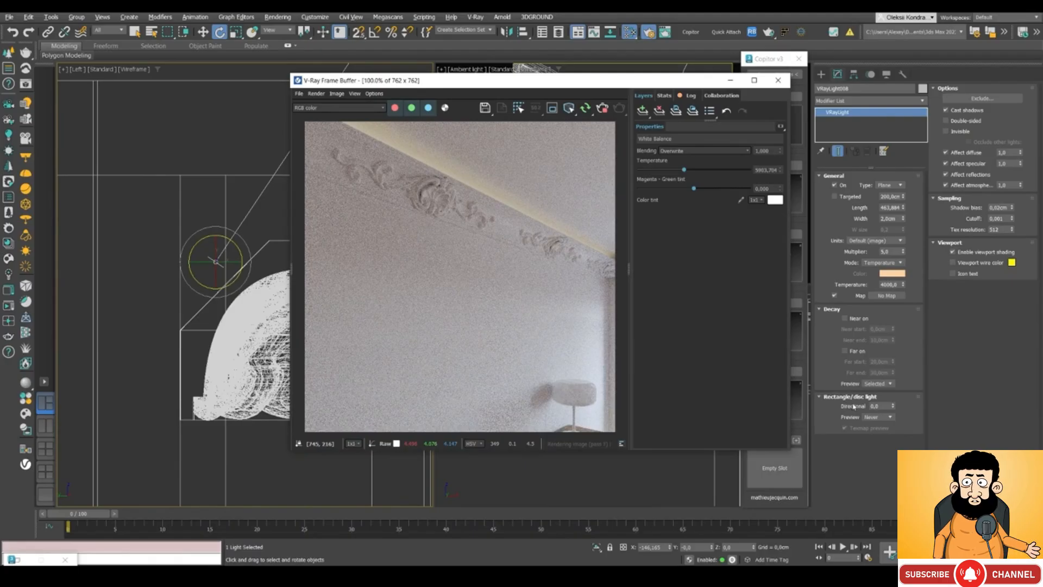
pyautogui.click(888, 406)
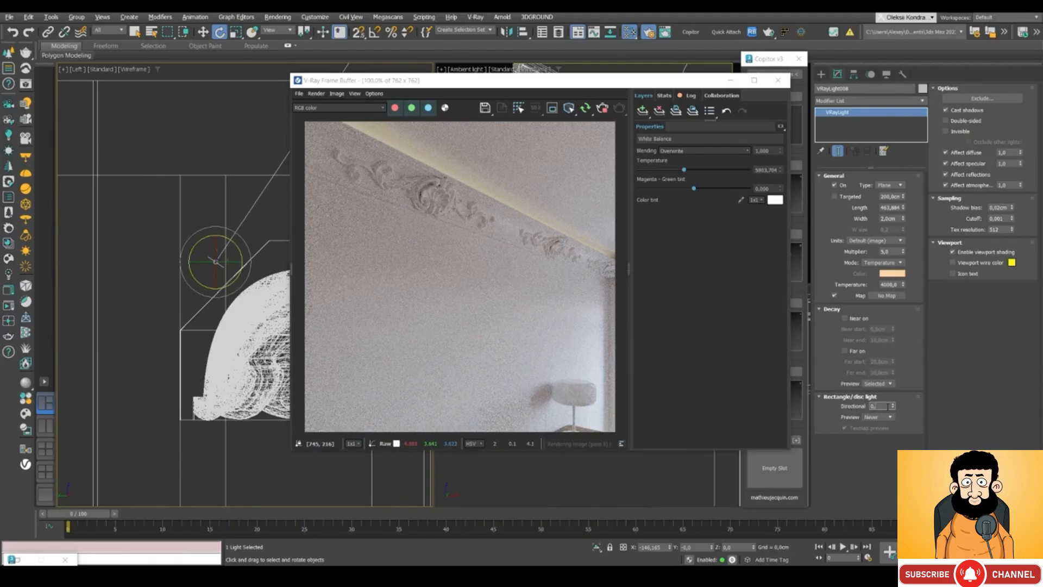
pyautogui.press('Return')
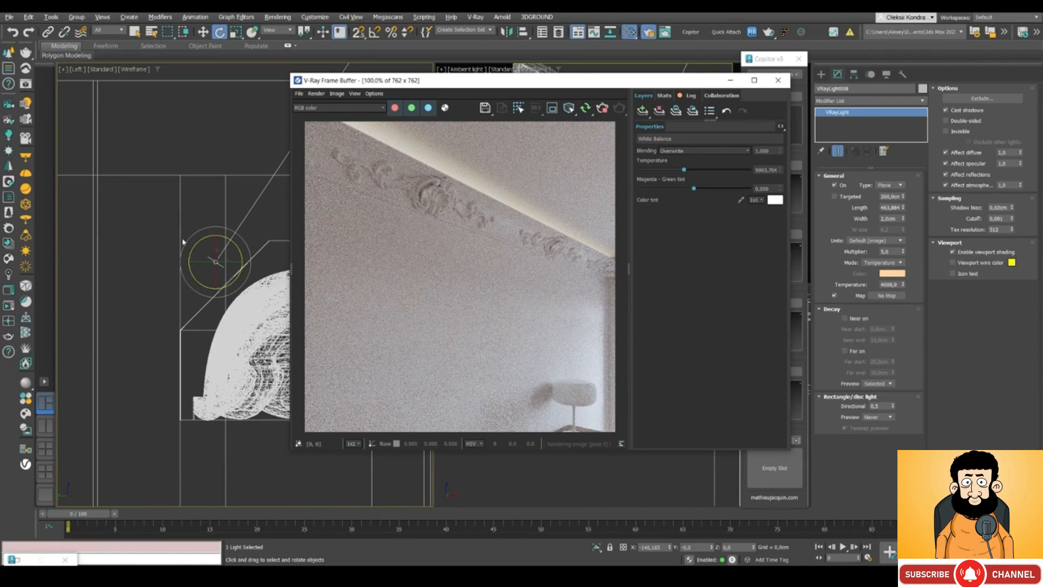
# Try turning the cornice light horizontally so that it faces the wall behind the moulding
pyautogui.moveTo(197, 239); pyautogui.dragTo(138, 325)
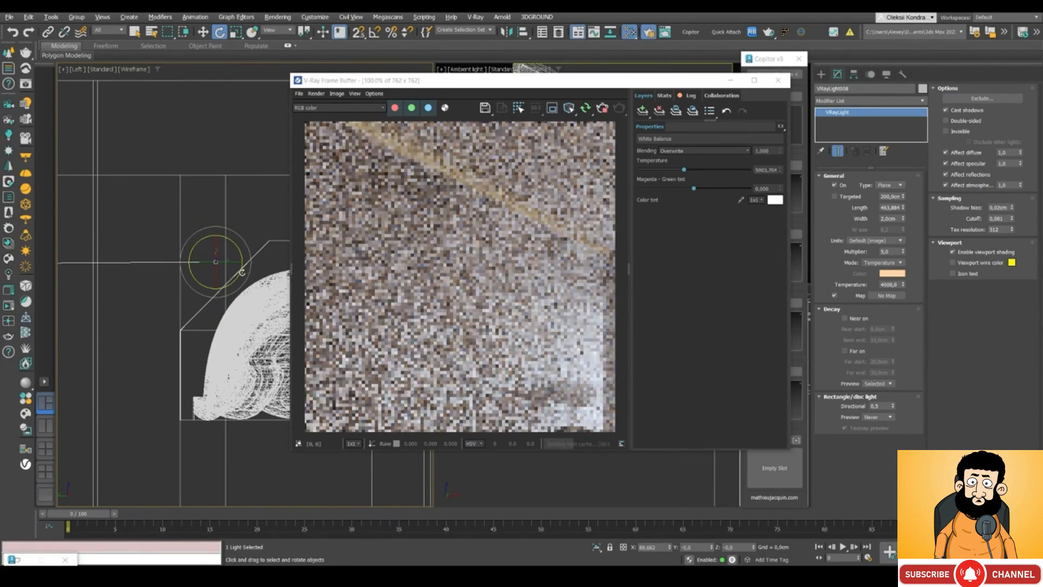
pyautogui.moveTo(241, 255); pyautogui.dragTo(203, 246, button='middle')
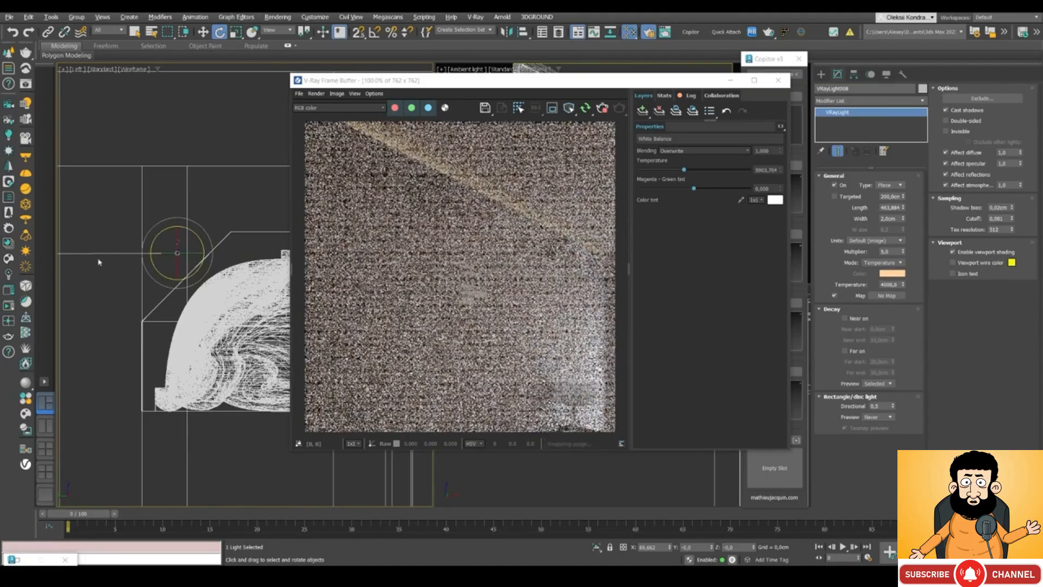
pyautogui.scroll(-3, 160, 272)
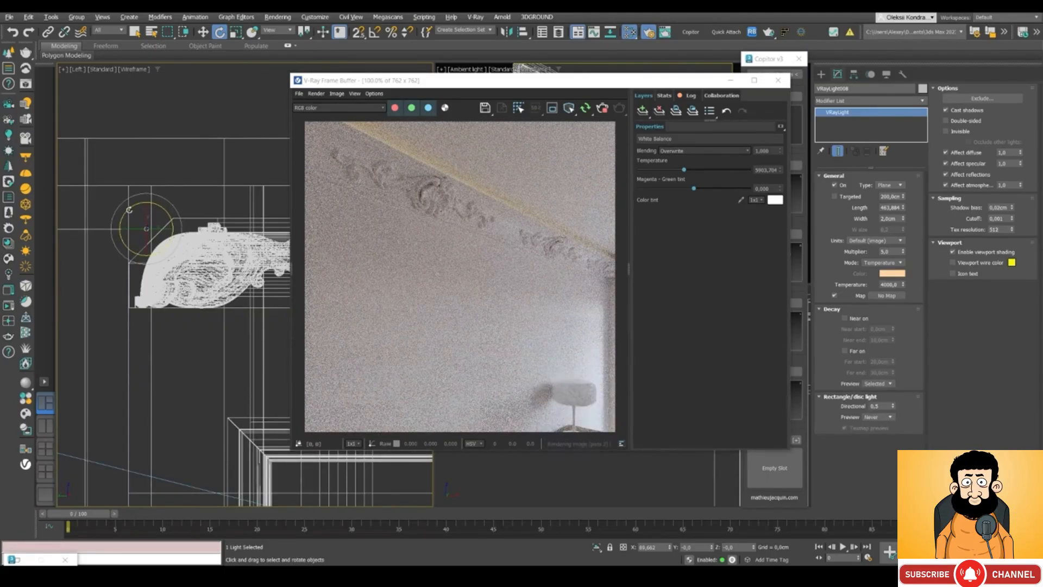
# Rotate the cornice light to about -158 degrees on X, aiming up and slightly into the room, and inspect the rendered glow up close
pyautogui.moveTo(129, 209); pyautogui.dragTo(190, 129)
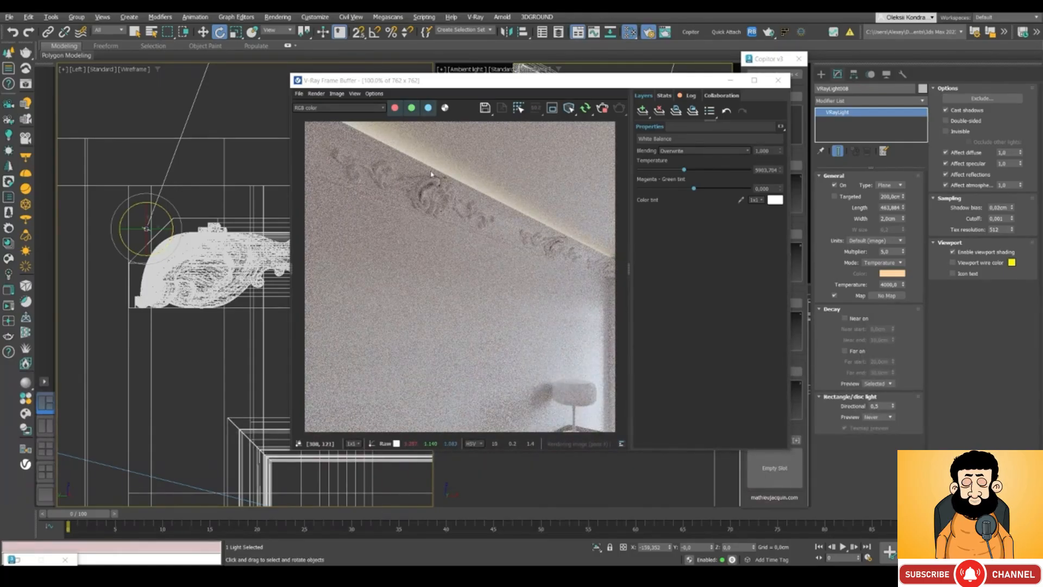
pyautogui.scroll(2, 432, 174)
pyautogui.scroll(-1, 386, 232)
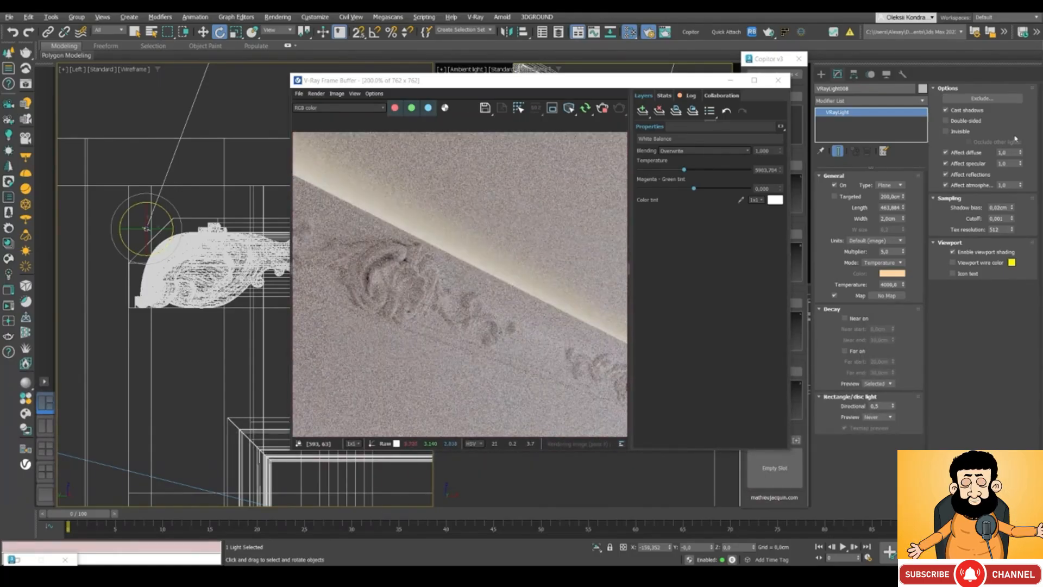
pyautogui.scroll(3, 136, 229)
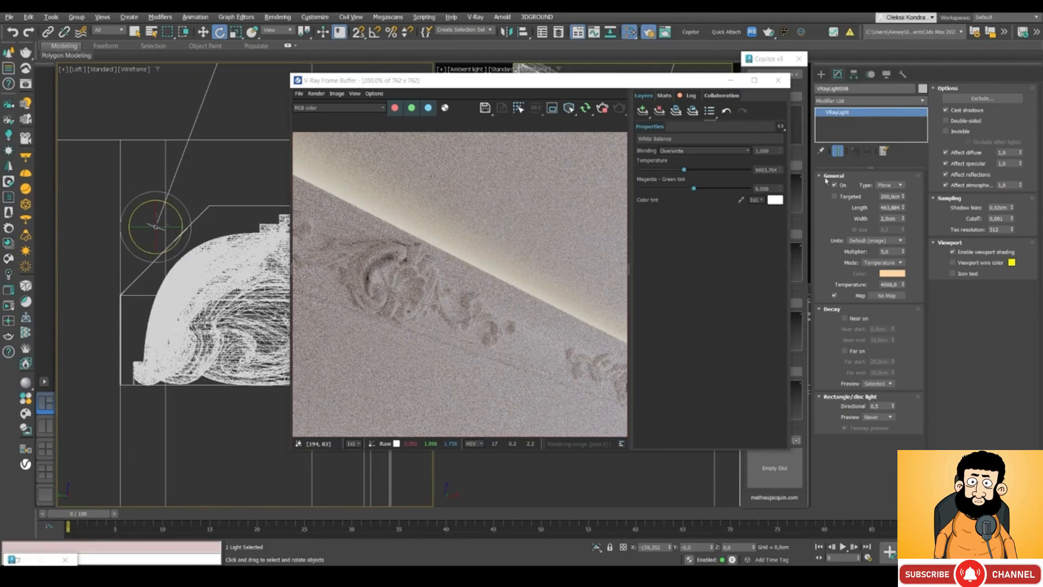
# Make the cornice light invisible and check its glow in the render
pyautogui.click(946, 131)
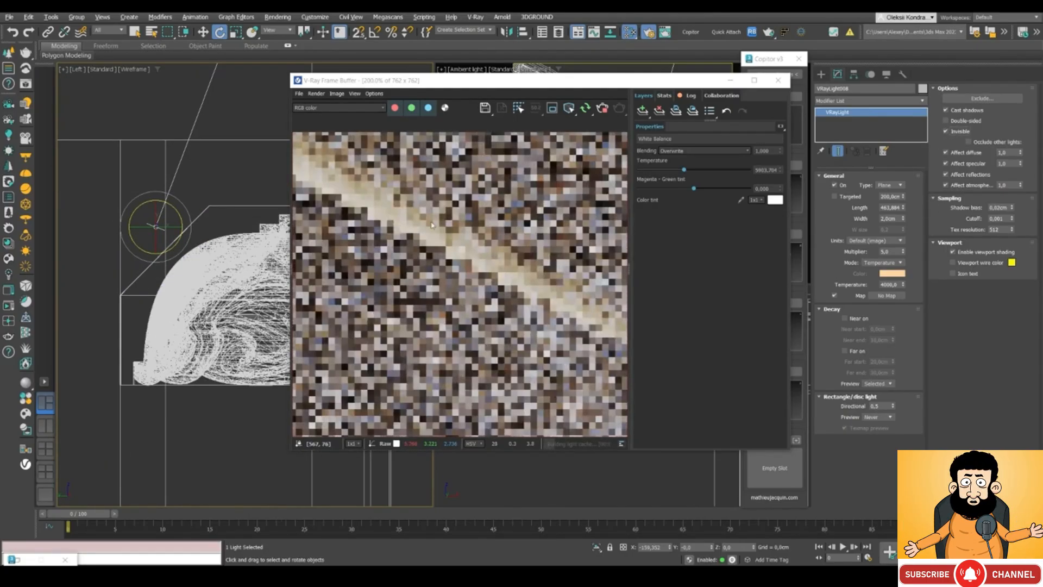
pyautogui.scroll(-2, 454, 232)
pyautogui.scroll(1, 478, 212)
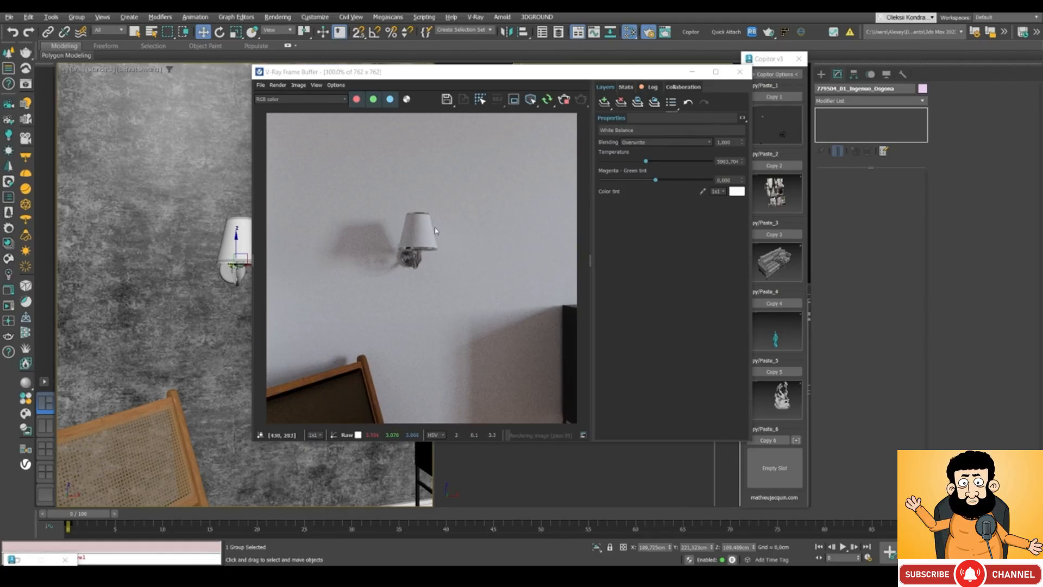
# Create a sphere-type V-Ray light with a radius of about 1.8 cm inside the wall sconce's lampshade, working in the wireframe front view
pyautogui.moveTo(380, 71); pyautogui.dragTo(553, 61)
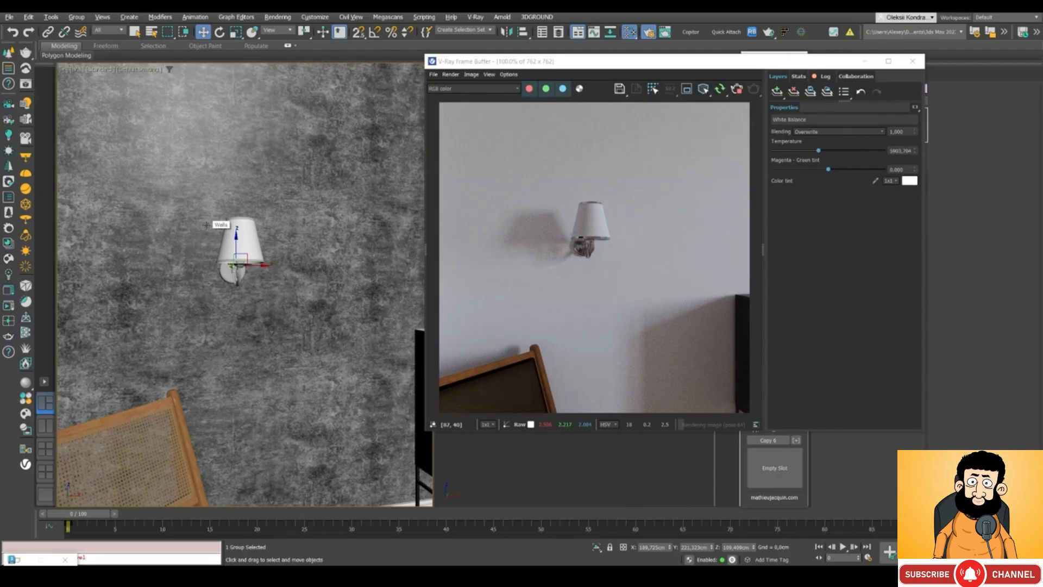
pyautogui.press('f')
pyautogui.press('F3')
pyautogui.scroll(5, 325, 445)
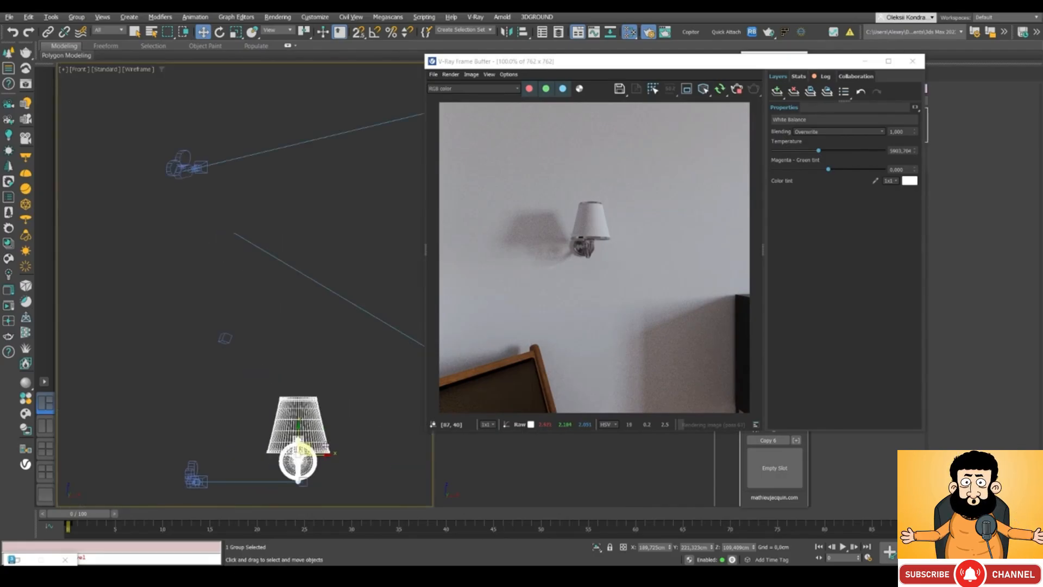
pyautogui.scroll(6, 296, 462)
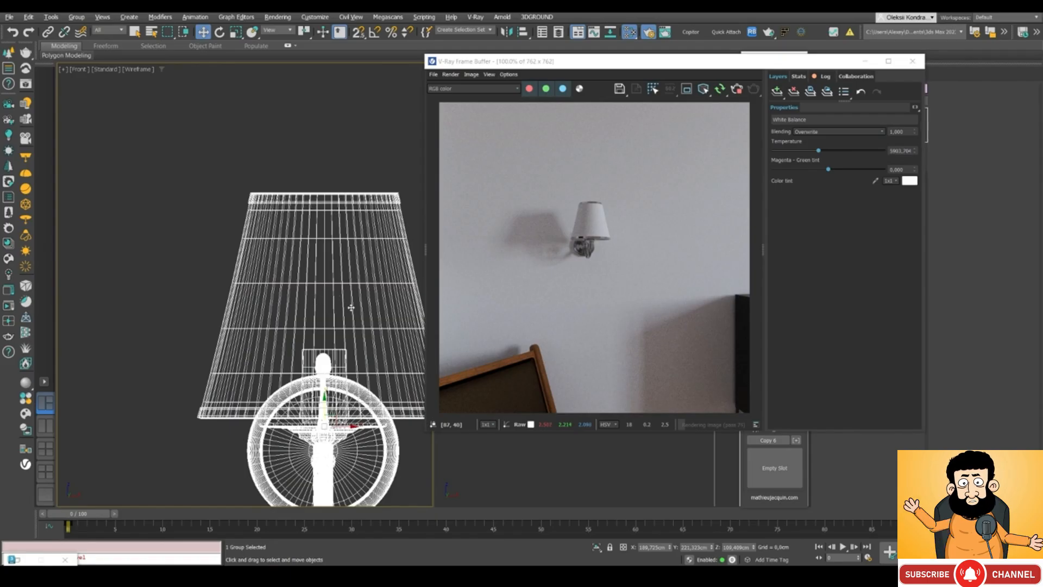
pyautogui.scroll(-2, 352, 302)
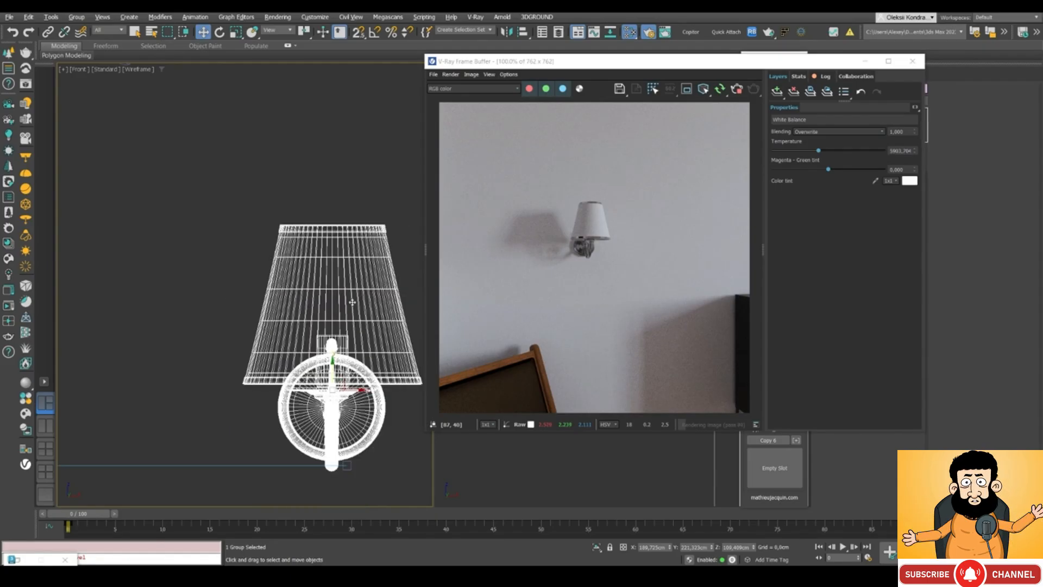
pyautogui.scroll(2, 352, 302)
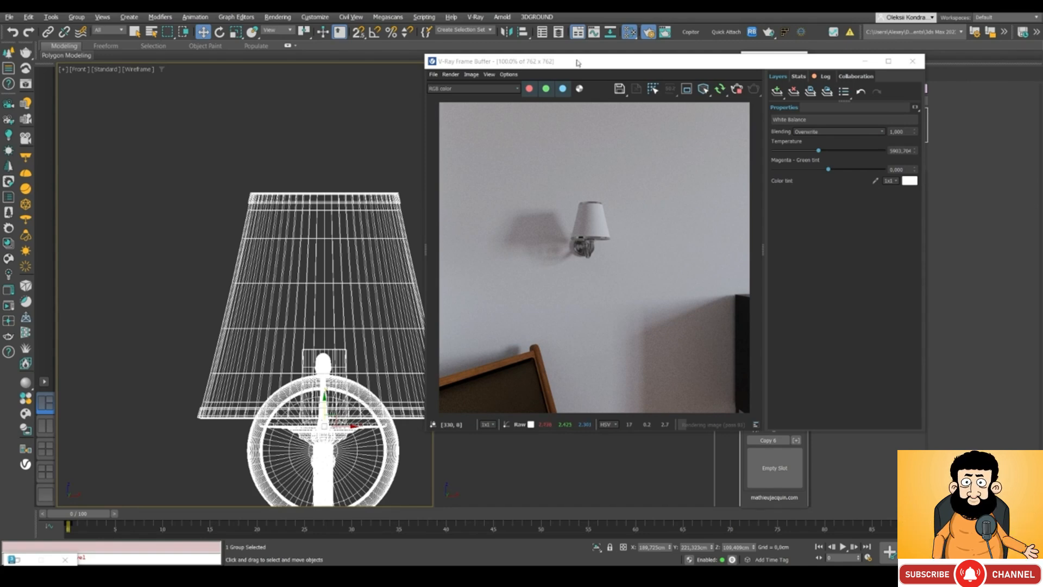
pyautogui.moveTo(577, 63)
pyautogui.mouseDown()
pyautogui.moveTo(594, 80)
pyautogui.moveTo(588, 100)
pyautogui.moveTo(584, 68)
pyautogui.mouseUp()
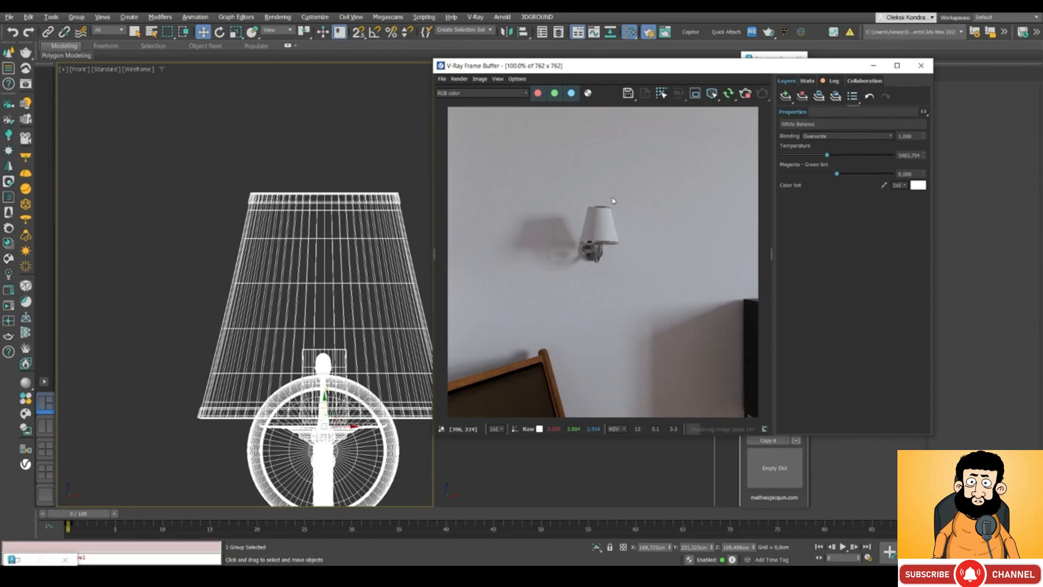
pyautogui.moveTo(527, 68); pyautogui.dragTo(582, 209)
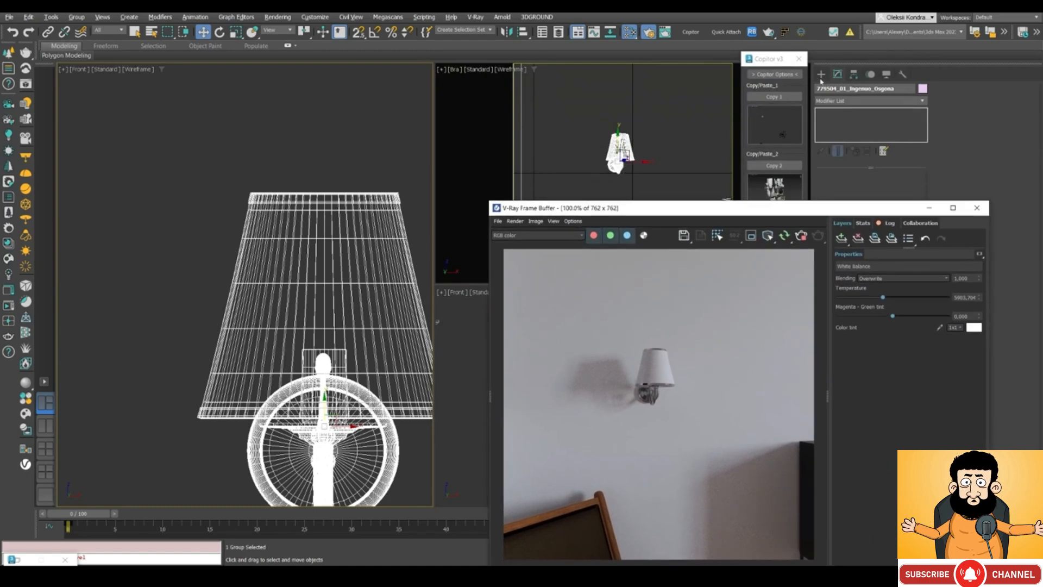
pyautogui.click(821, 75)
pyautogui.click(843, 139)
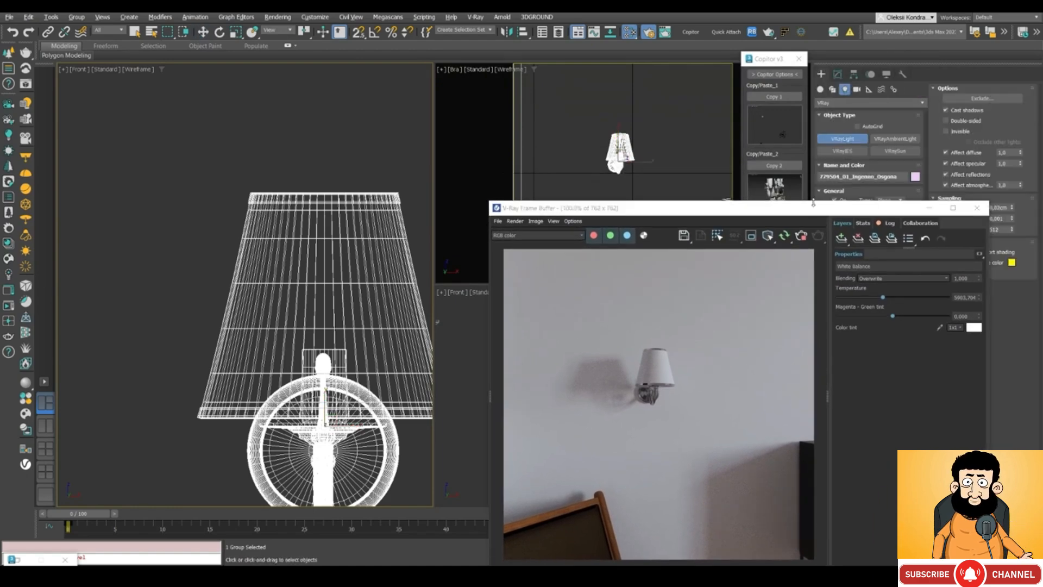
pyautogui.moveTo(813, 202); pyautogui.dragTo(828, 322)
pyautogui.click(889, 201)
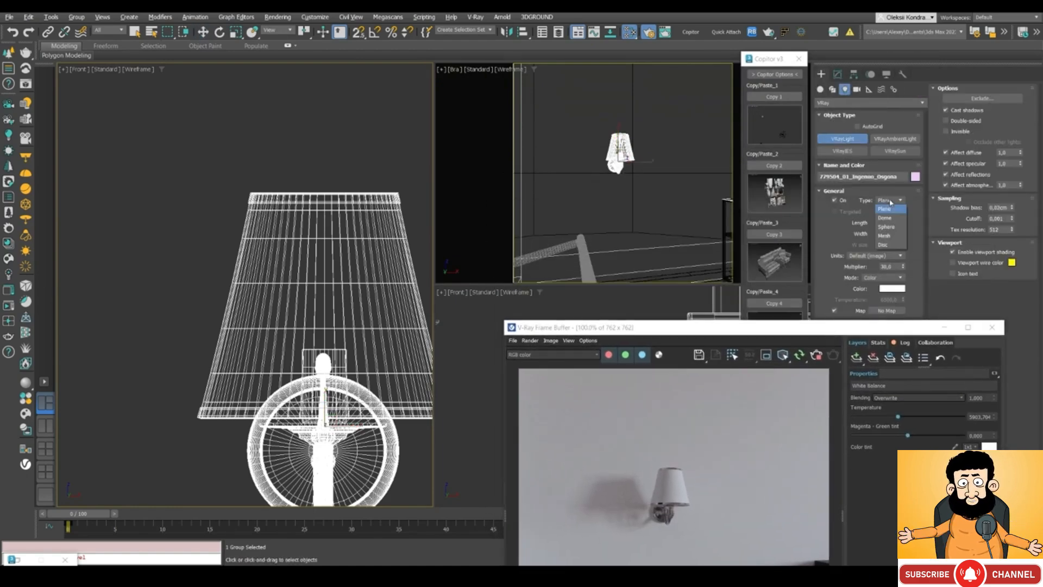
pyautogui.click(887, 227)
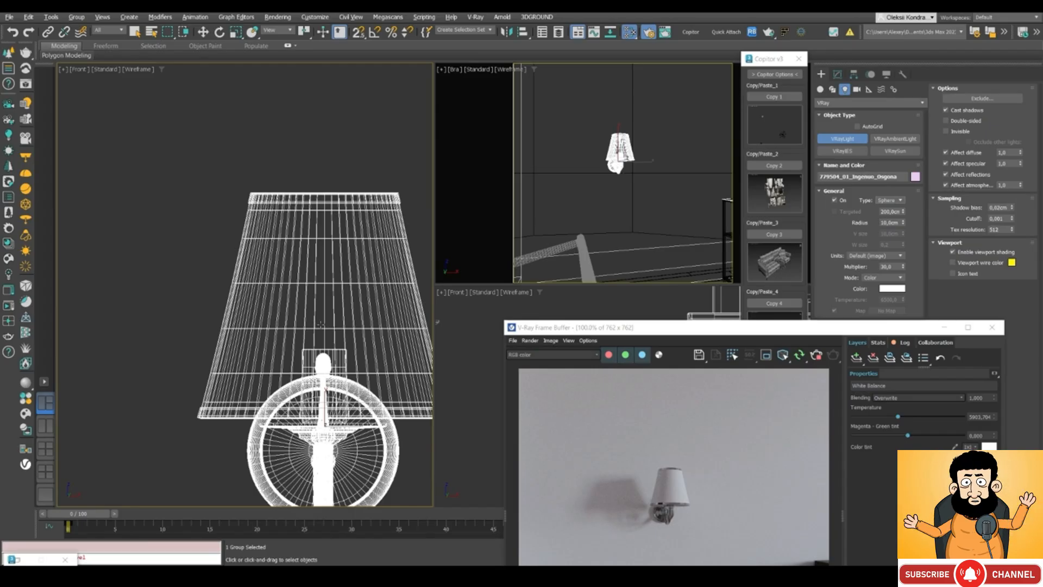
pyautogui.moveTo(320, 325)
pyautogui.mouseDown()
pyautogui.moveTo(345, 334)
pyautogui.moveTo(333, 305)
pyautogui.mouseUp()
pyautogui.press('w')
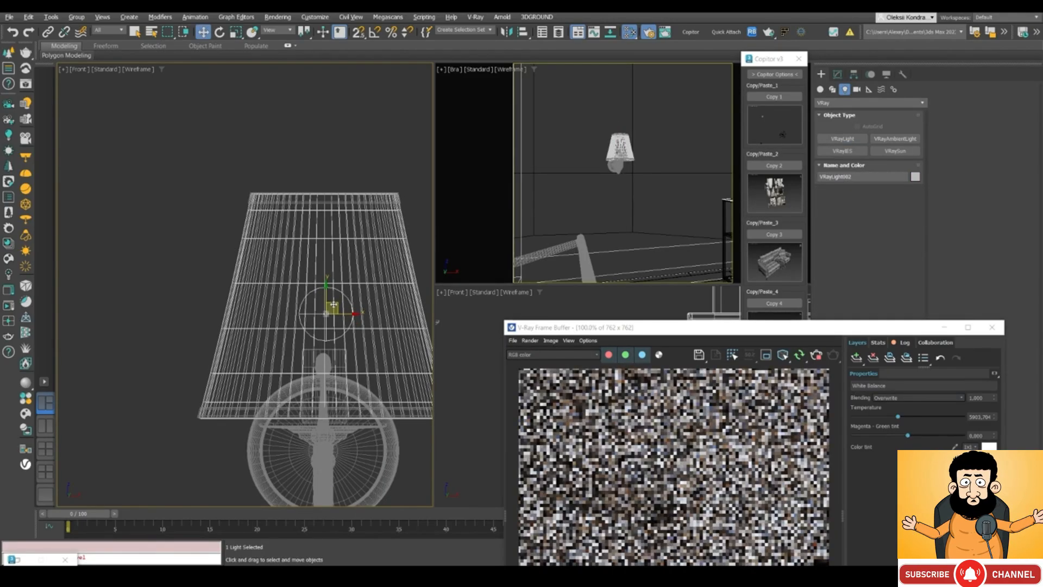
# Move the new sphere light in the top view to the centre of the wall sconce's lampshade
pyautogui.press('t')
pyautogui.scroll(-4, 289, 301)
pyautogui.scroll(1, 290, 301)
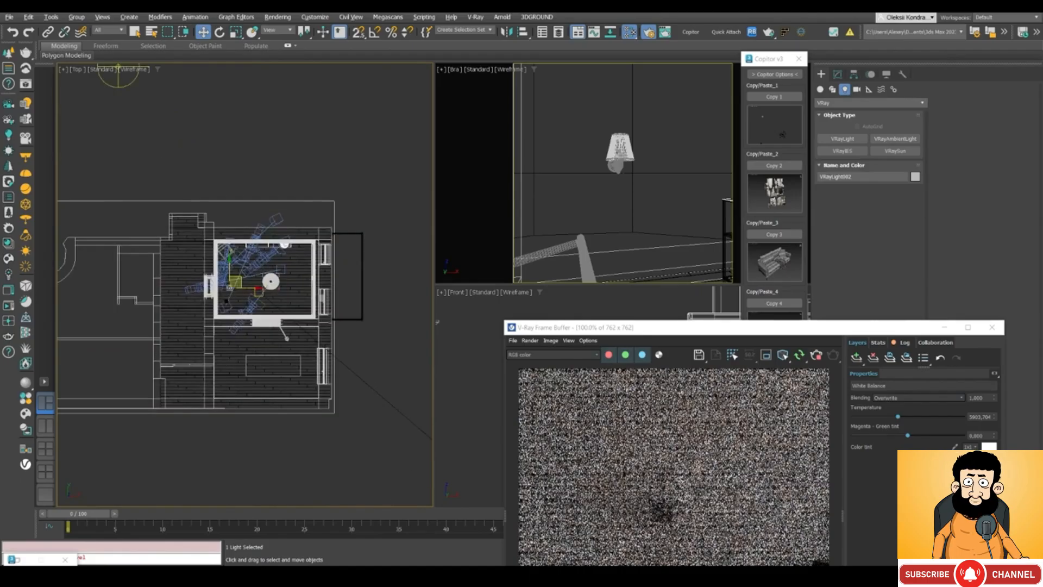
pyautogui.scroll(5, 228, 260)
pyautogui.moveTo(237, 310); pyautogui.dragTo(237, 189)
pyautogui.scroll(5, 234, 195)
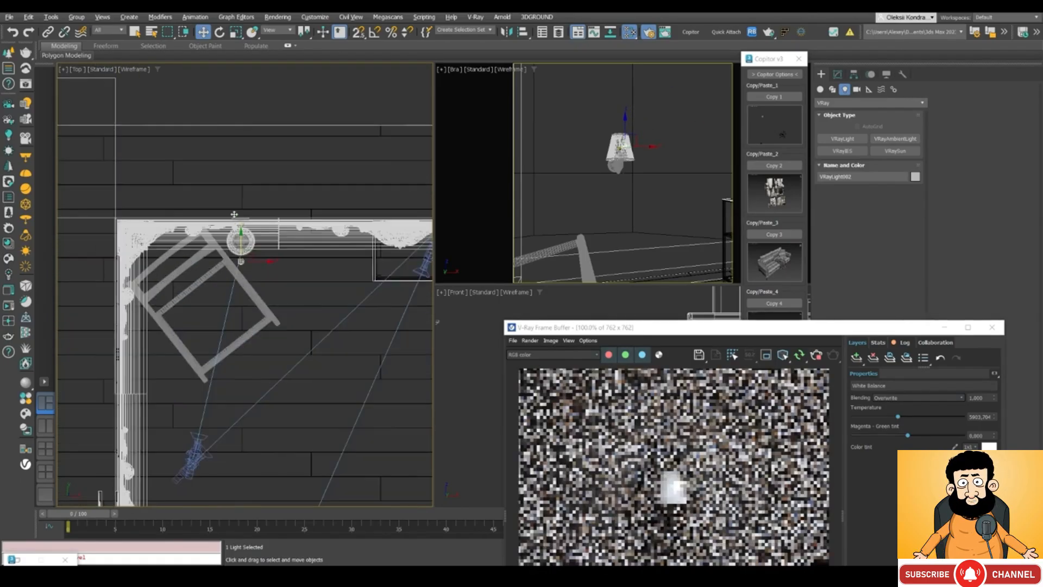
pyautogui.scroll(8, 240, 235)
pyautogui.moveTo(234, 352); pyautogui.dragTo(238, 249)
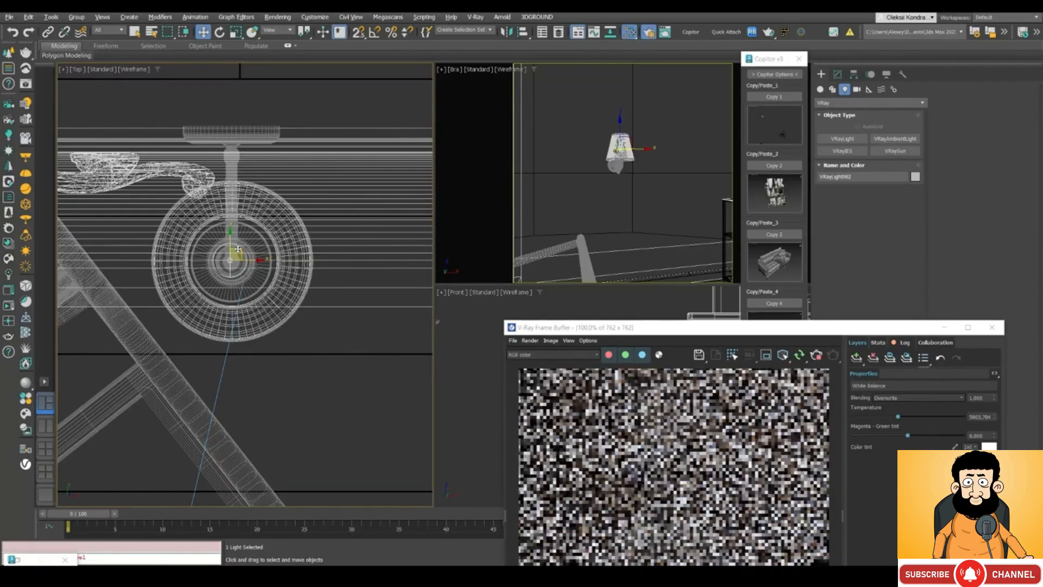
# Limit the interactive render to a region around the wall sconce
pyautogui.moveTo(564, 327); pyautogui.dragTo(363, 98)
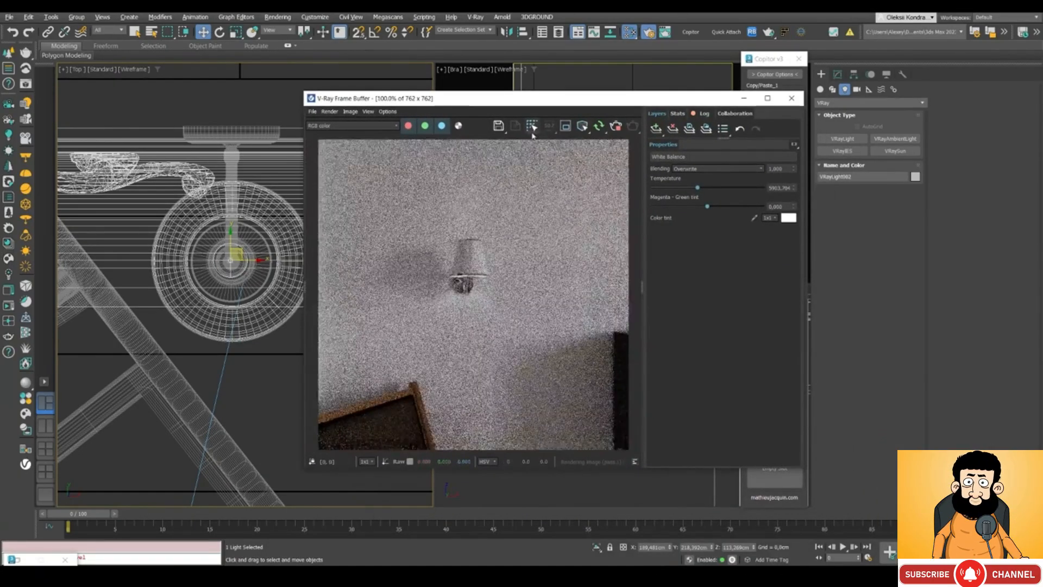
pyautogui.click(566, 125)
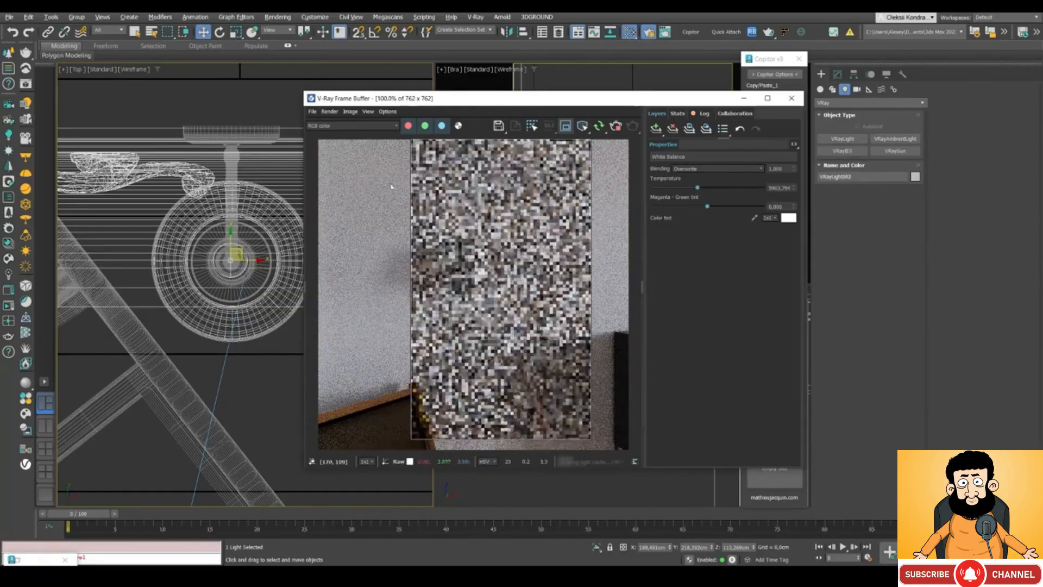
pyautogui.moveTo(587, 433); pyautogui.dragTo(541, 386)
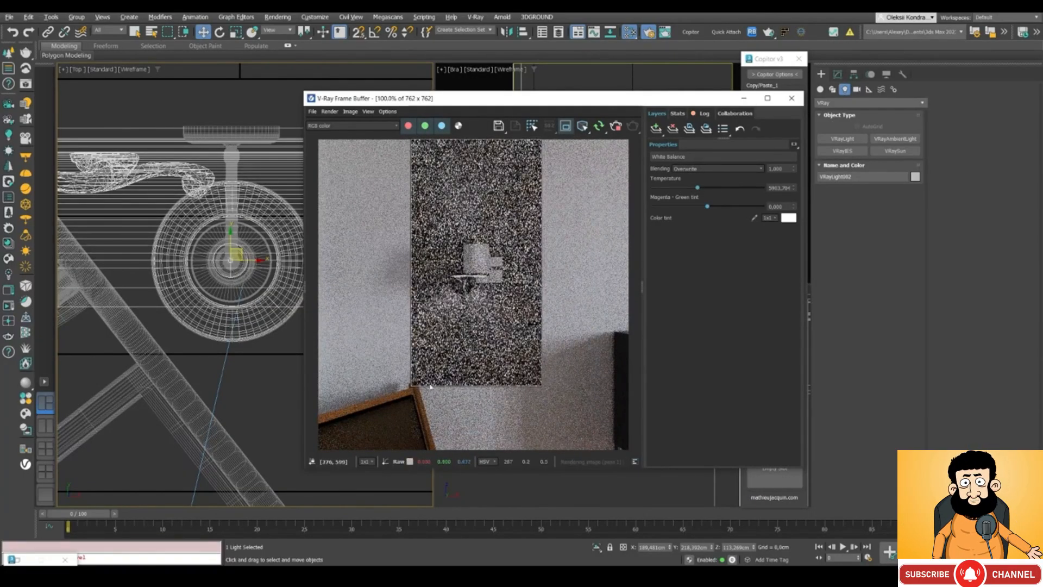
pyautogui.moveTo(543, 98); pyautogui.dragTo(483, 130)
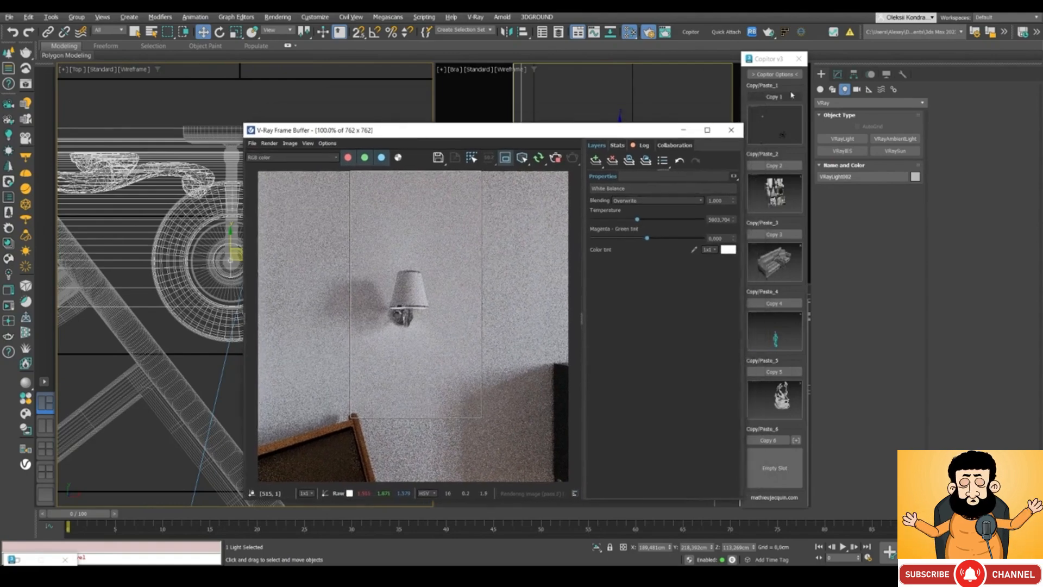
# Switch the sphere light's colour mode to Temperature and set the temperature to 3000
pyautogui.click(837, 74)
pyautogui.click(876, 265)
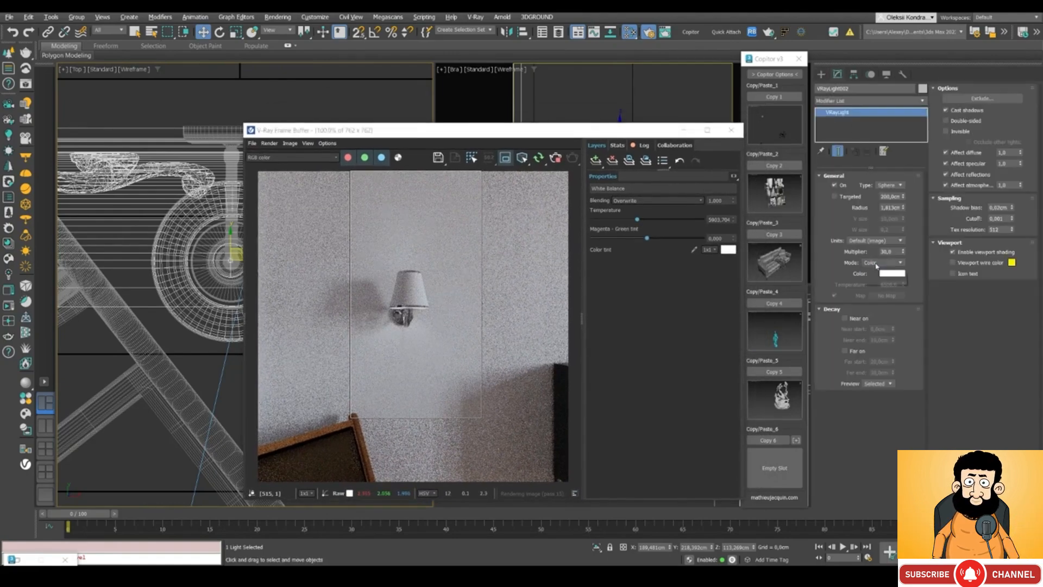
pyautogui.click(880, 282)
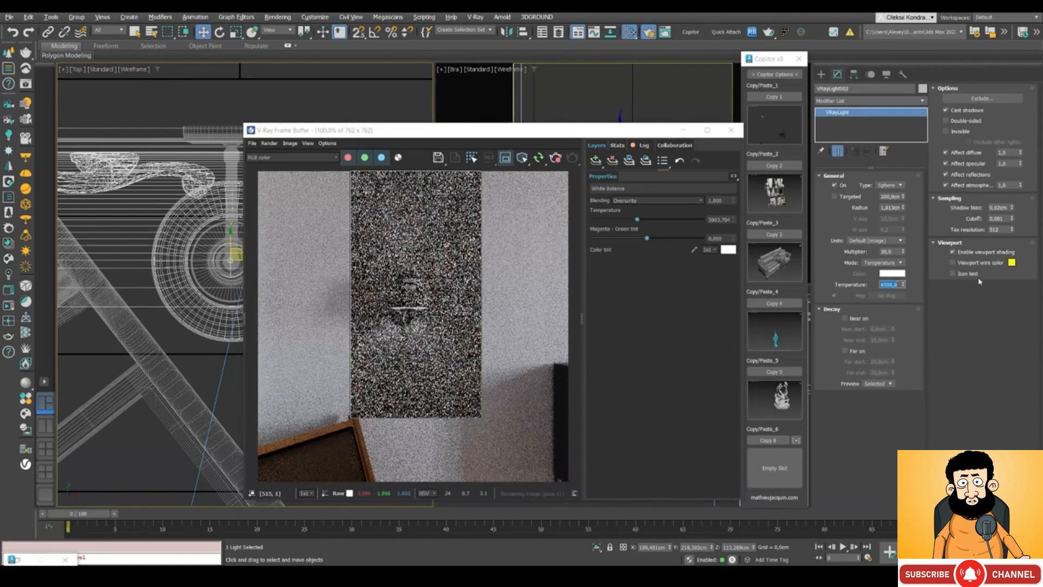
pyautogui.write('3000')
pyautogui.press('Return')
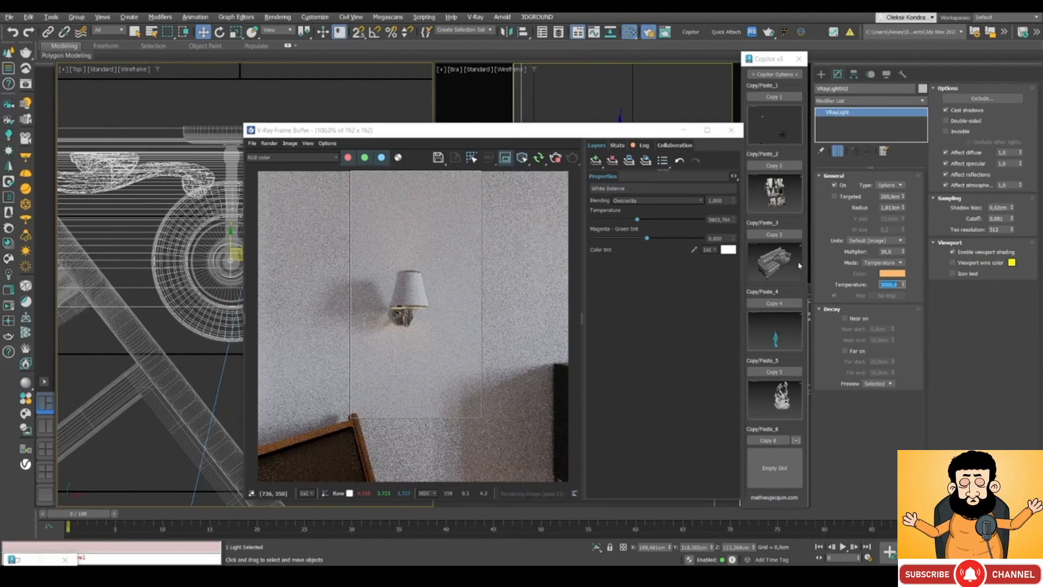
# Raise the sphere light's multiplier to 100 and then to 200
pyautogui.moveTo(887, 251); pyautogui.dragTo(882, 252)
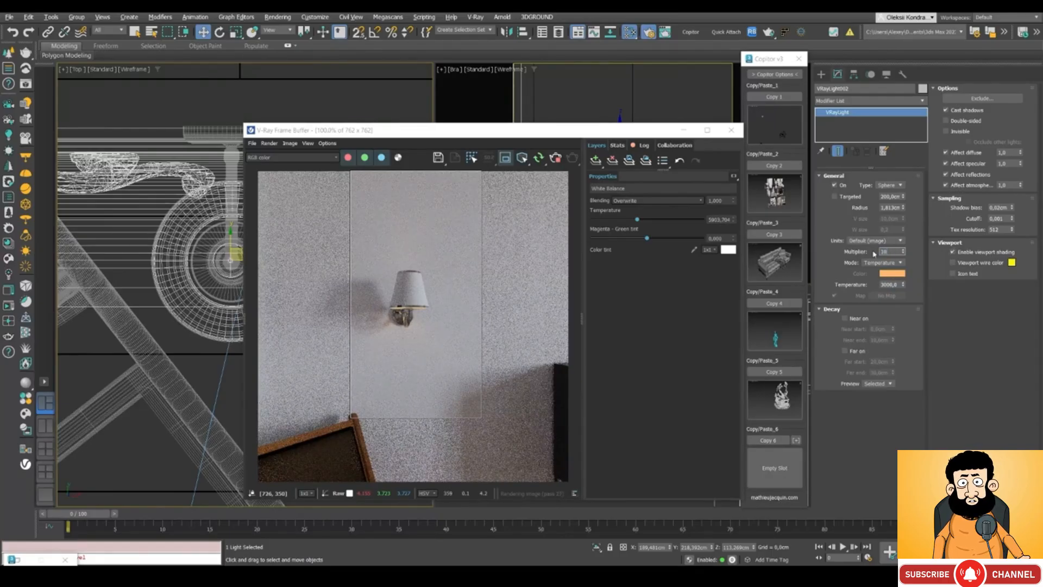
pyautogui.press('Return')
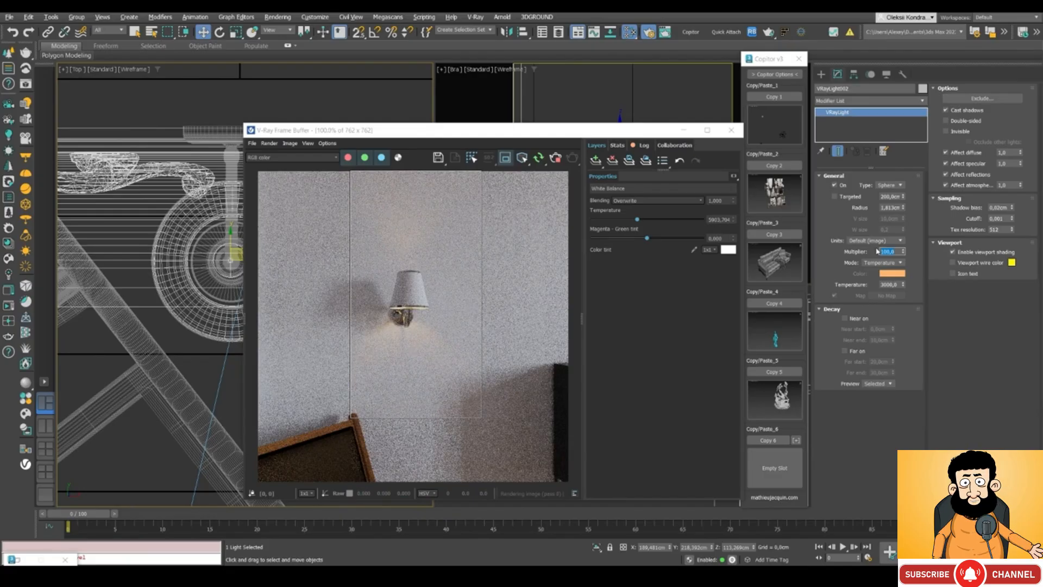
pyautogui.press('Return')
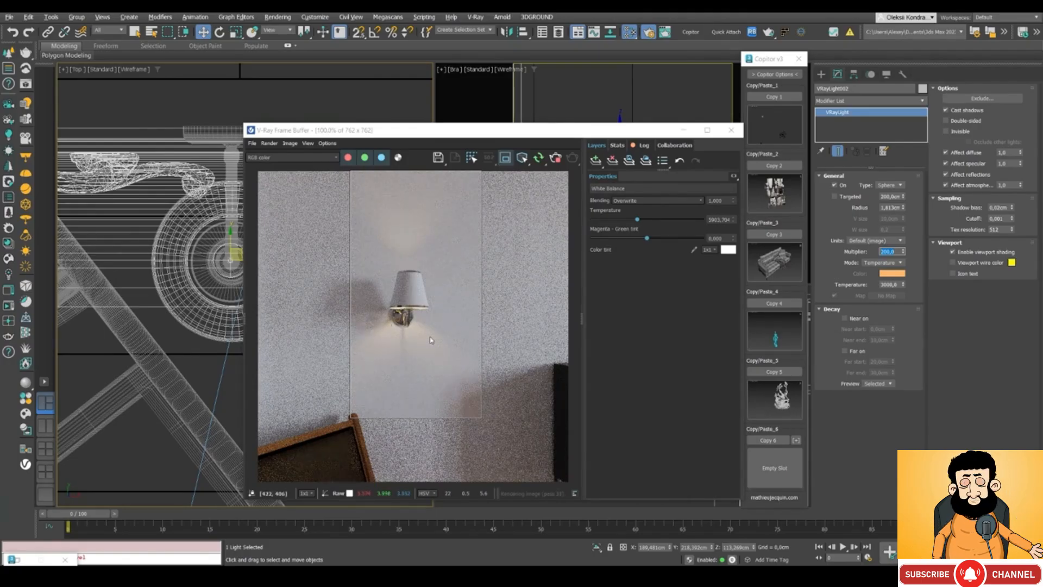
# Make the sphere light invisible and switch its intensity units to Luminous power (lm)
pyautogui.click(946, 131)
pyautogui.click(868, 240)
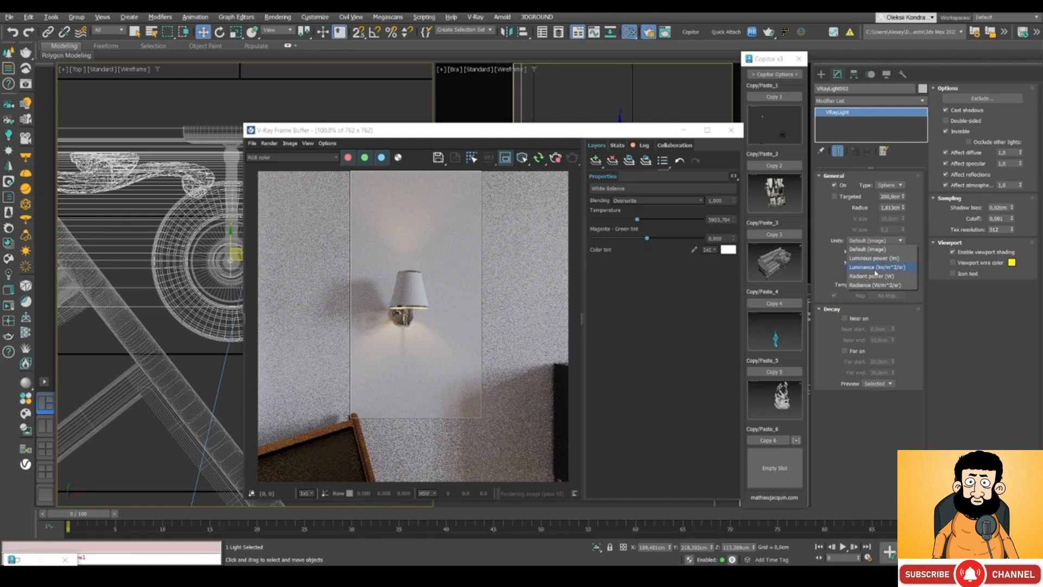
pyautogui.click(872, 259)
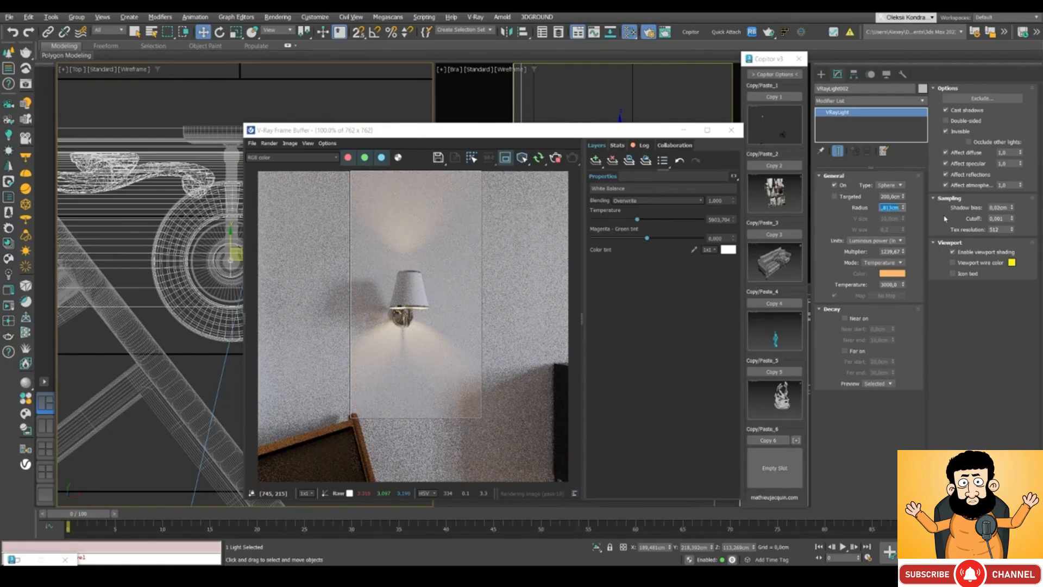
# Try a radius of 0.5 cm for the sphere light, set it to 4 cm, and inspect the sconce's shadows up close
pyautogui.write('0,5')
pyautogui.press('Return')
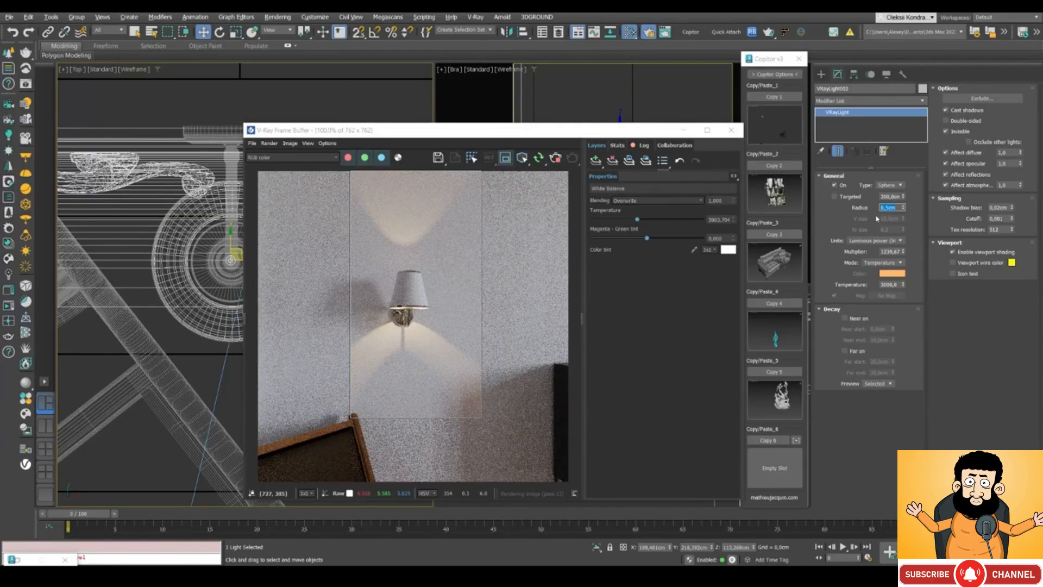
pyautogui.write('4')
pyautogui.press('Return')
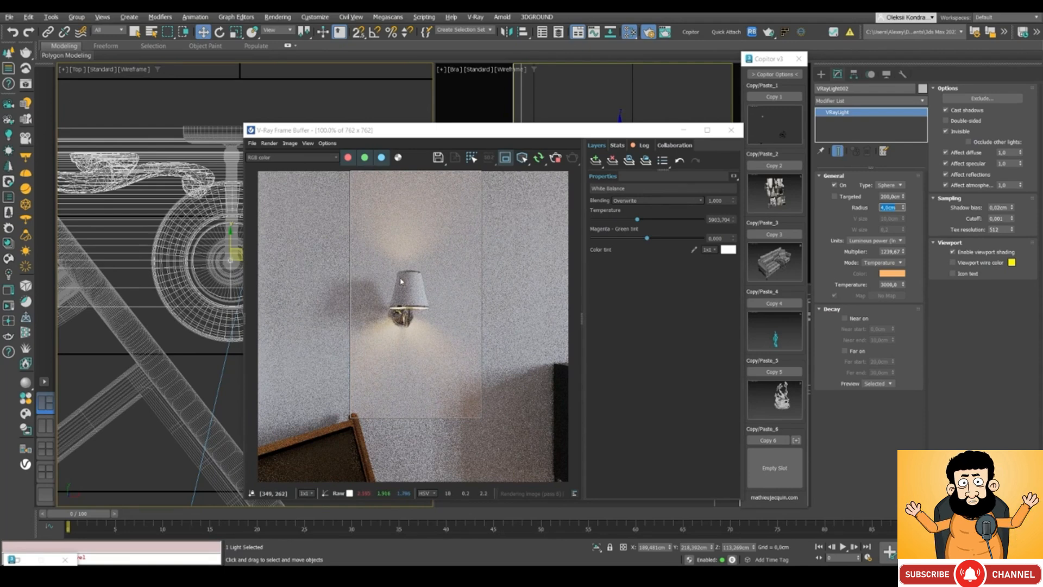
pyautogui.scroll(1, 402, 293)
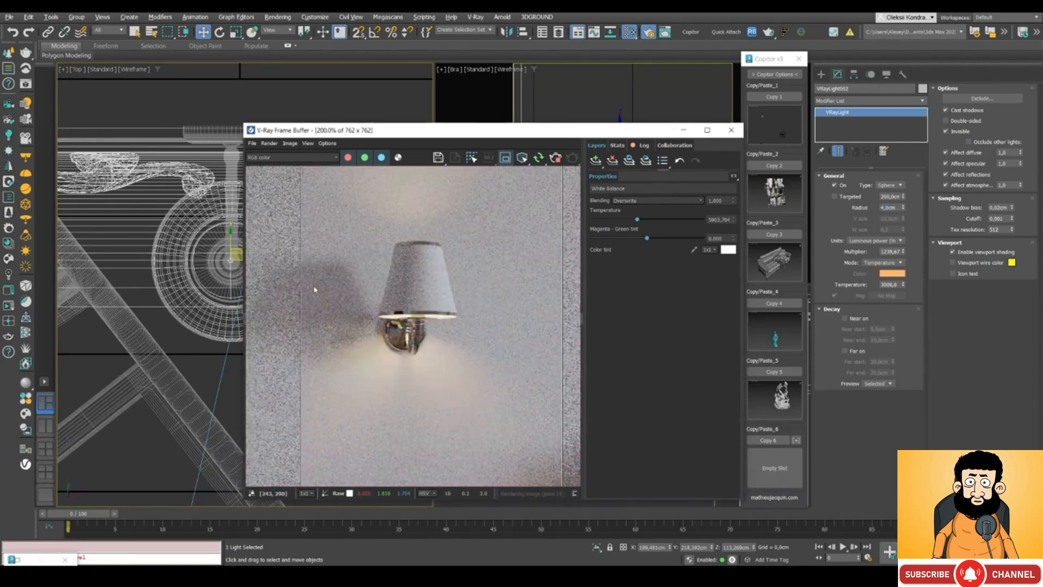
pyautogui.scroll(-1, 415, 275)
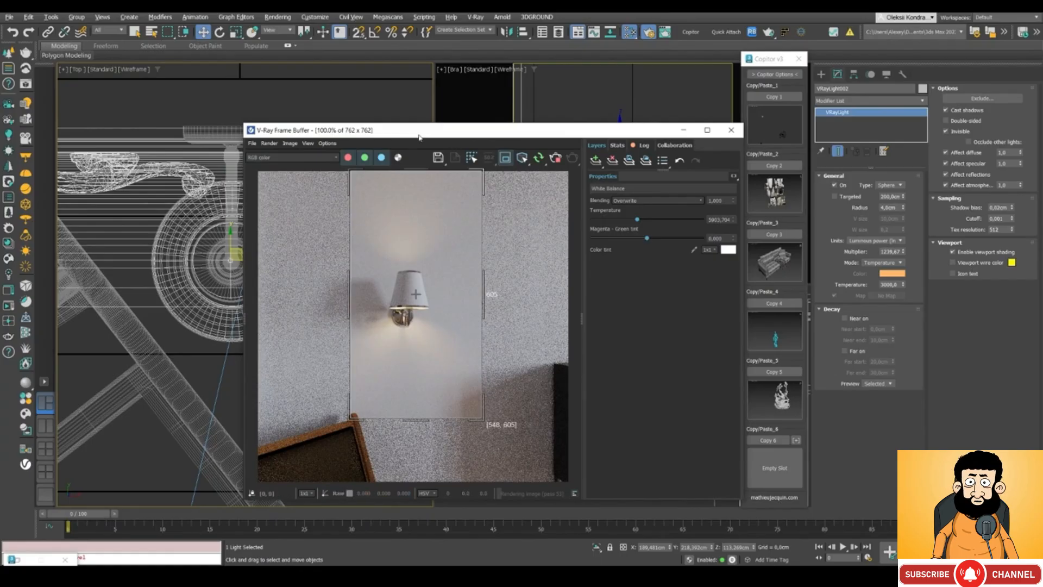
# Deselect the light and add a new VRayMtl to the empty view of the Slate Material Editor
pyautogui.moveTo(418, 135); pyautogui.dragTo(489, 107)
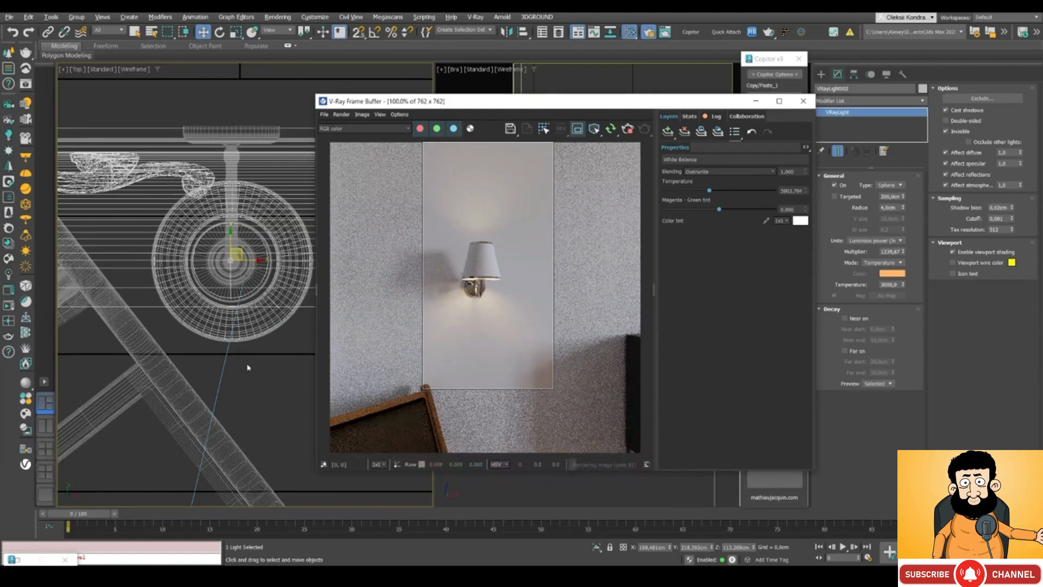
pyautogui.click(267, 378)
pyautogui.press('m')
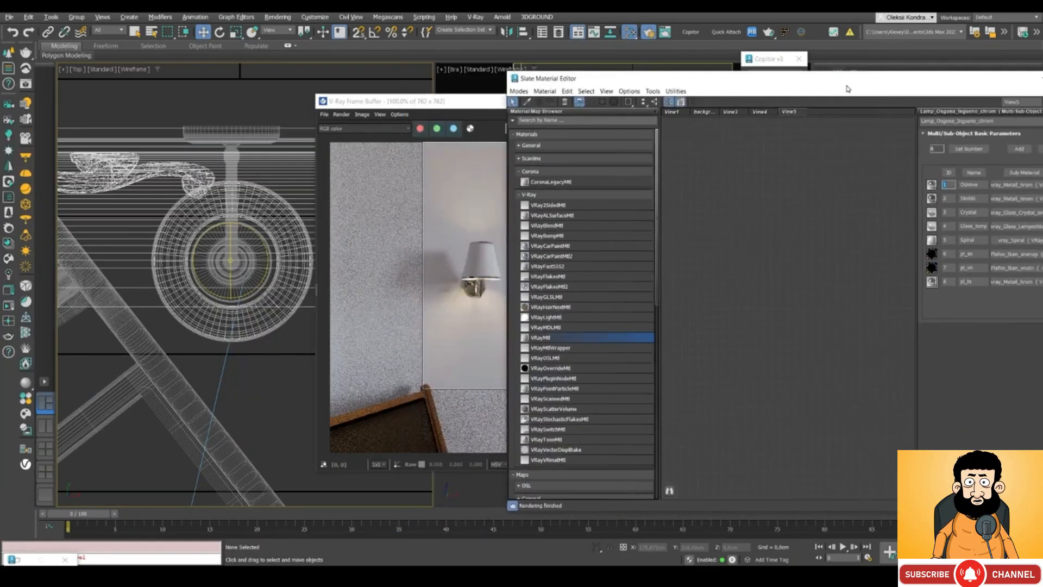
pyautogui.moveTo(548, 341); pyautogui.dragTo(738, 278)
# Set the VRayMtl's diffuse colour to a pale yellowish beige, about RGB 207, 207, 181
pyautogui.moveTo(767, 81); pyautogui.dragTo(587, 84)
pyautogui.click(800, 146)
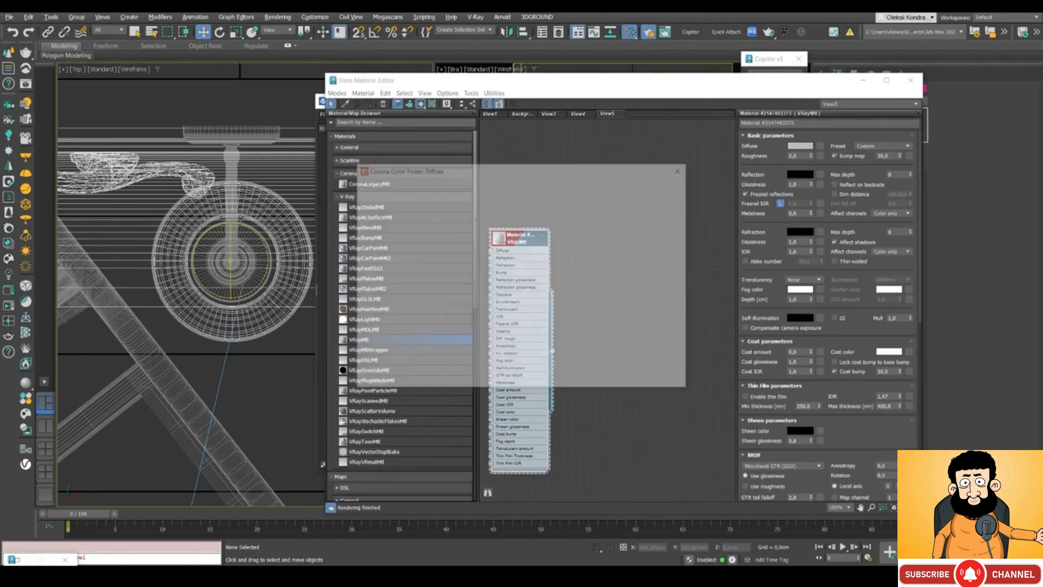
pyautogui.moveTo(631, 226); pyautogui.dragTo(621, 232)
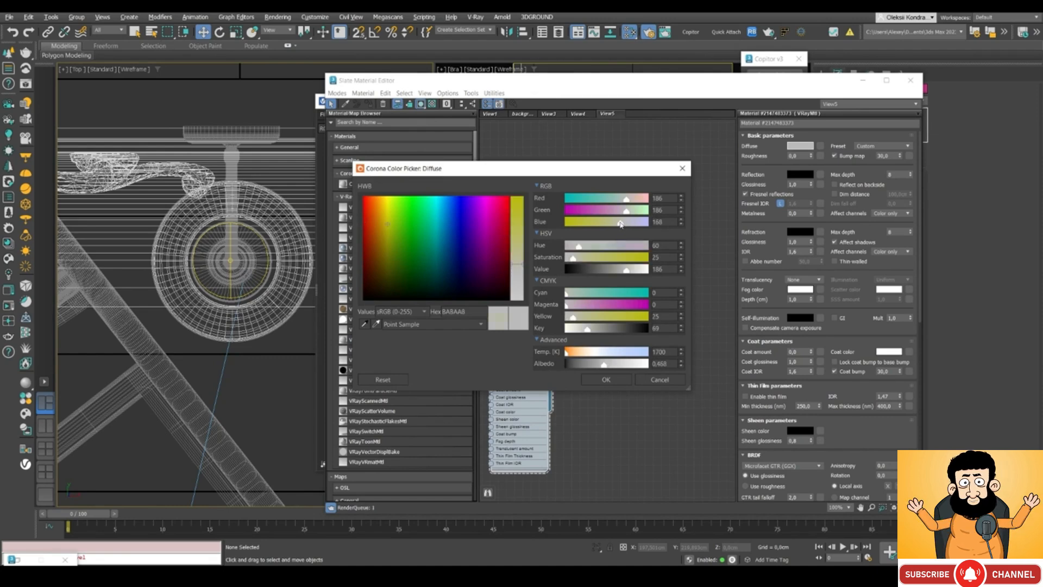
pyautogui.moveTo(631, 271); pyautogui.dragTo(638, 271)
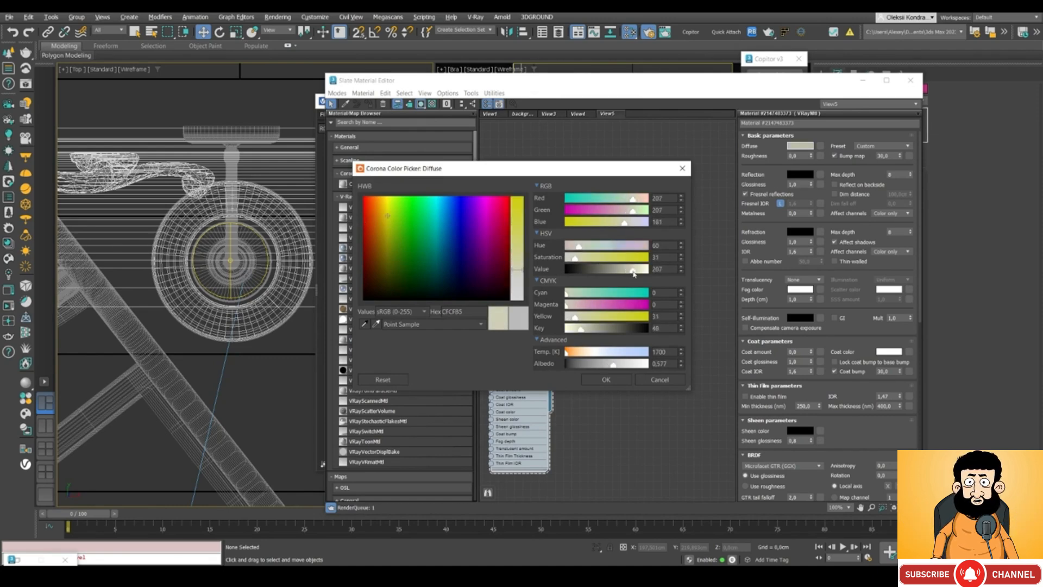
pyautogui.click(606, 380)
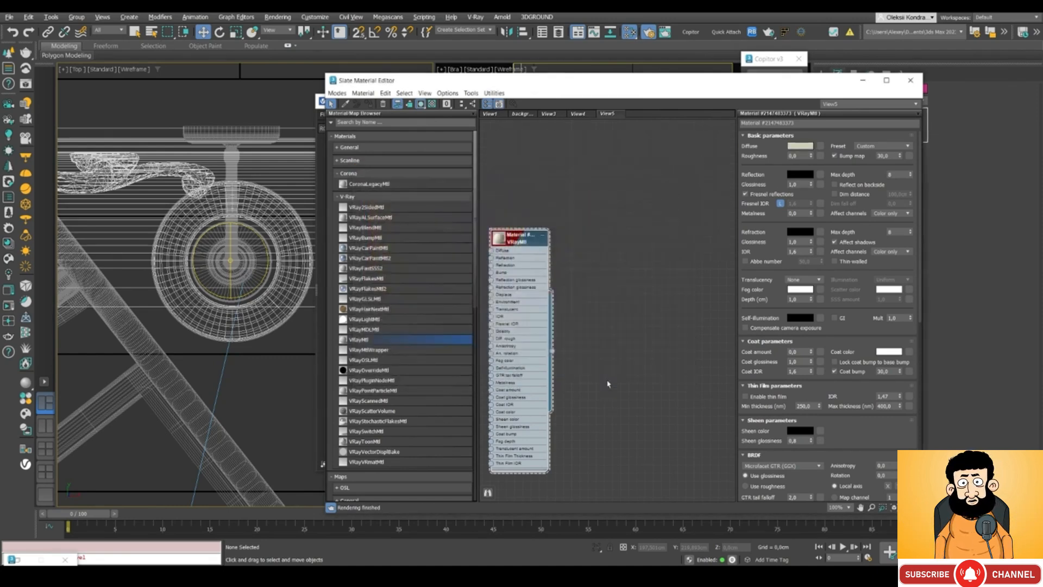
# Add a VRay2SidedMtl beside the VRayMtl and connect the VRayMtl to its Front material
pyautogui.moveTo(573, 217); pyautogui.dragTo(631, 196, button='middle')
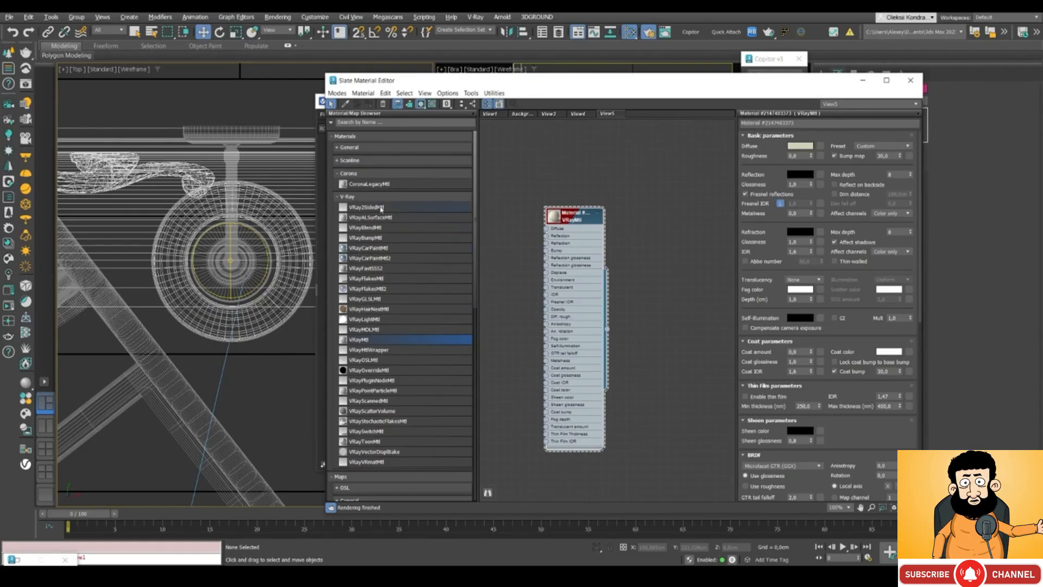
pyautogui.moveTo(381, 208); pyautogui.dragTo(652, 214)
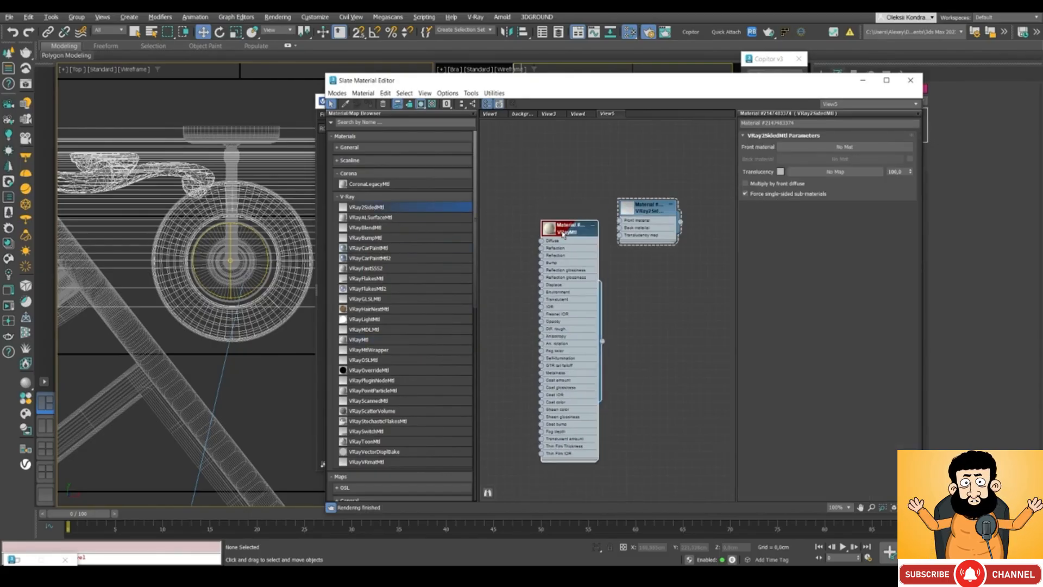
pyautogui.moveTo(563, 235); pyautogui.dragTo(570, 223)
pyautogui.moveTo(583, 335); pyautogui.dragTo(621, 220)
pyautogui.moveTo(660, 211); pyautogui.dragTo(676, 211, button='middle')
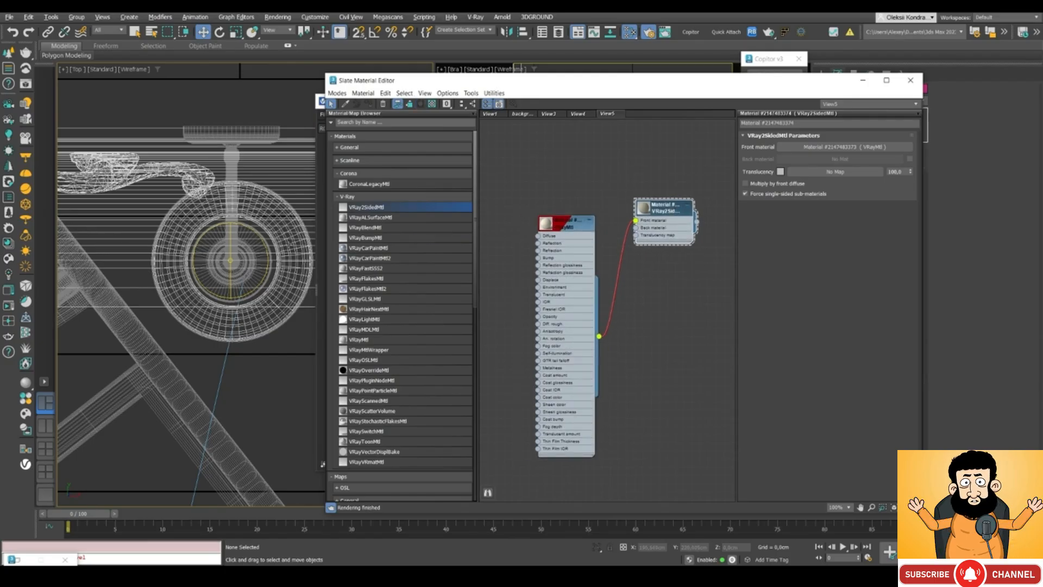
# Select the wall sconce group in the Top viewport and open the group
pyautogui.moveTo(577, 82); pyautogui.dragTo(496, 265)
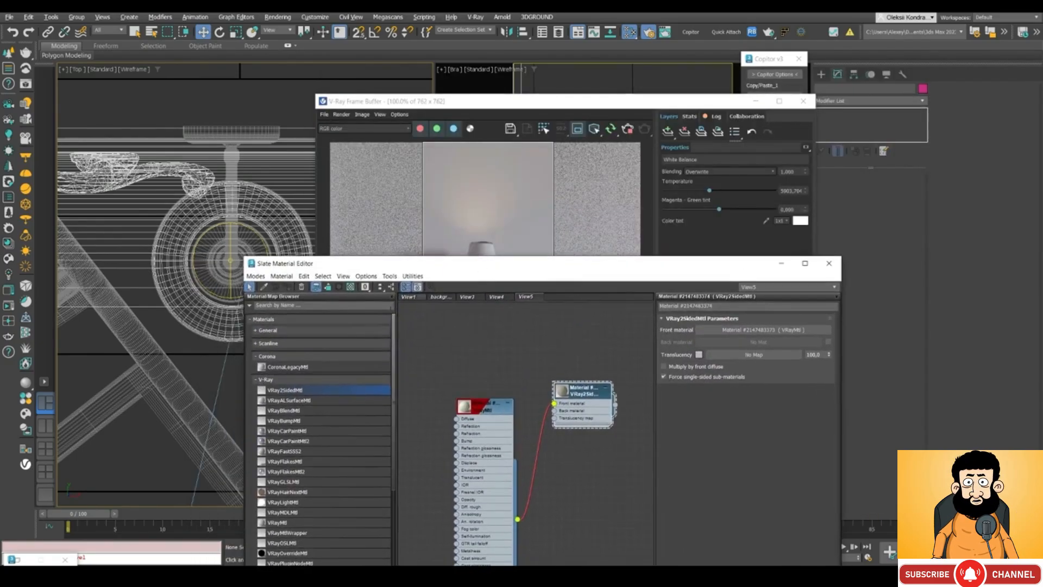
pyautogui.click(205, 352)
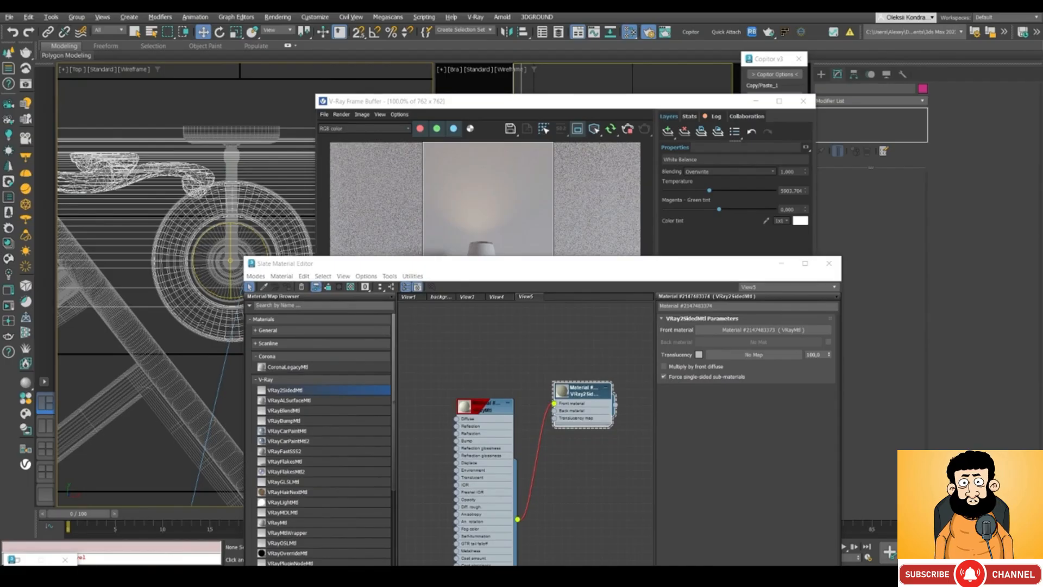
pyautogui.click(212, 317)
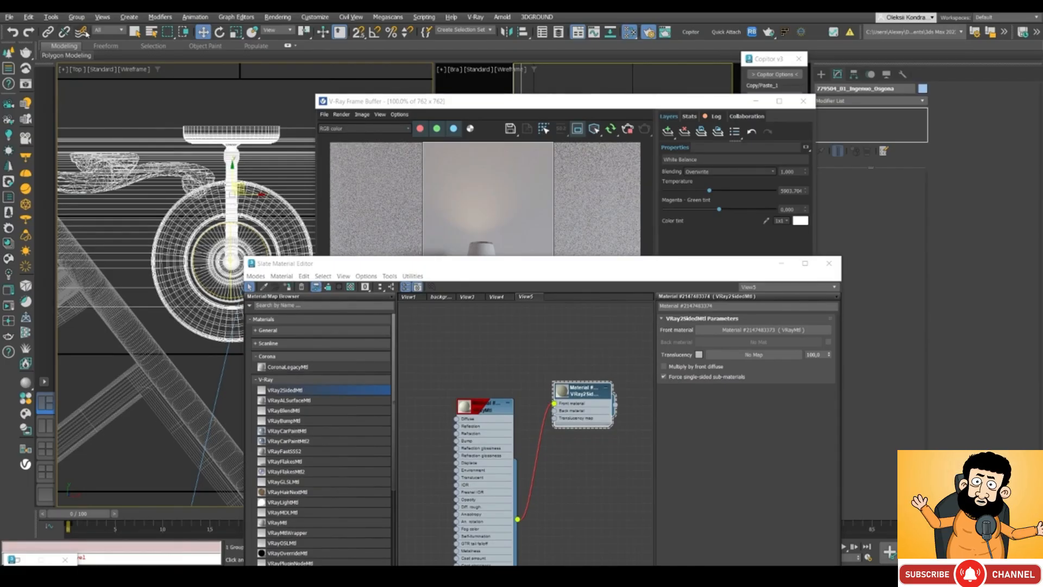
pyautogui.click(77, 18)
pyautogui.click(70, 45)
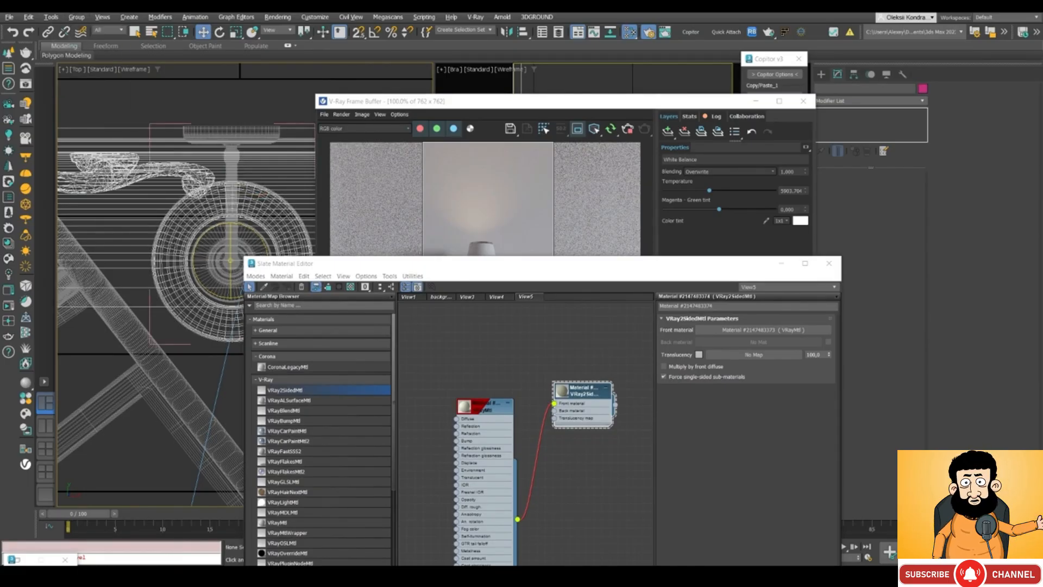
# Select the nested lampshade group inside the sconce and open it as well
pyautogui.click(174, 245)
pyautogui.click(171, 256)
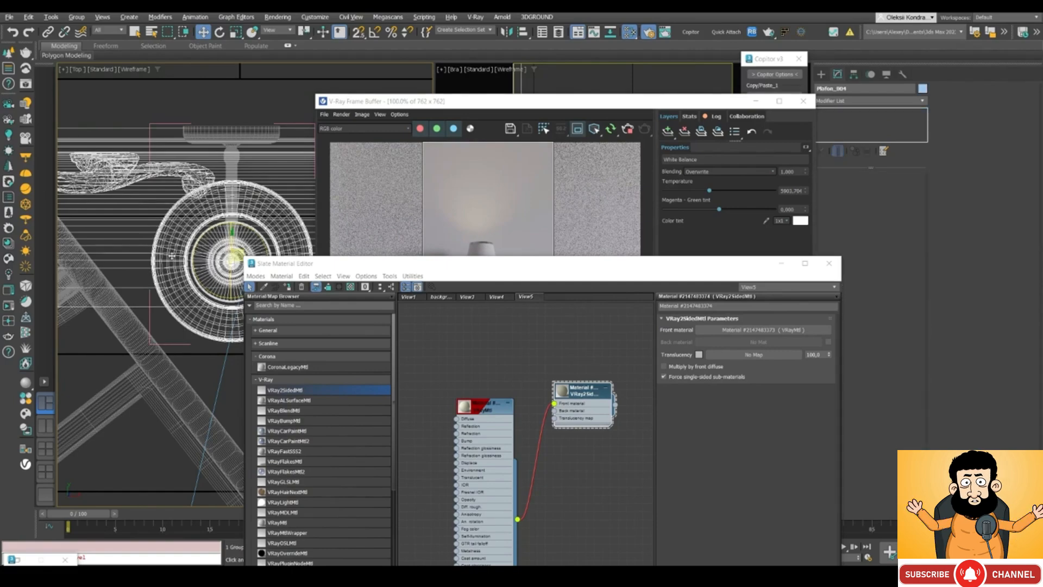
pyautogui.scroll(3, 171, 255)
pyautogui.scroll(-2, 175, 254)
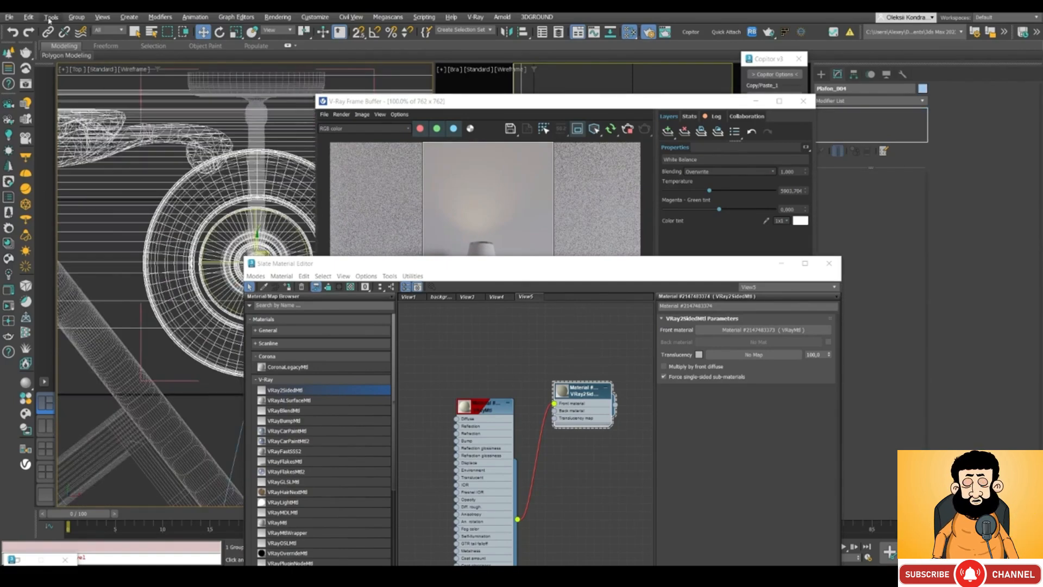
pyautogui.click(75, 18)
pyautogui.click(71, 46)
# Select the sconce's cone-shaped lampshade mesh and assign the VRay2SidedMtl to it
pyautogui.scroll(2, 161, 231)
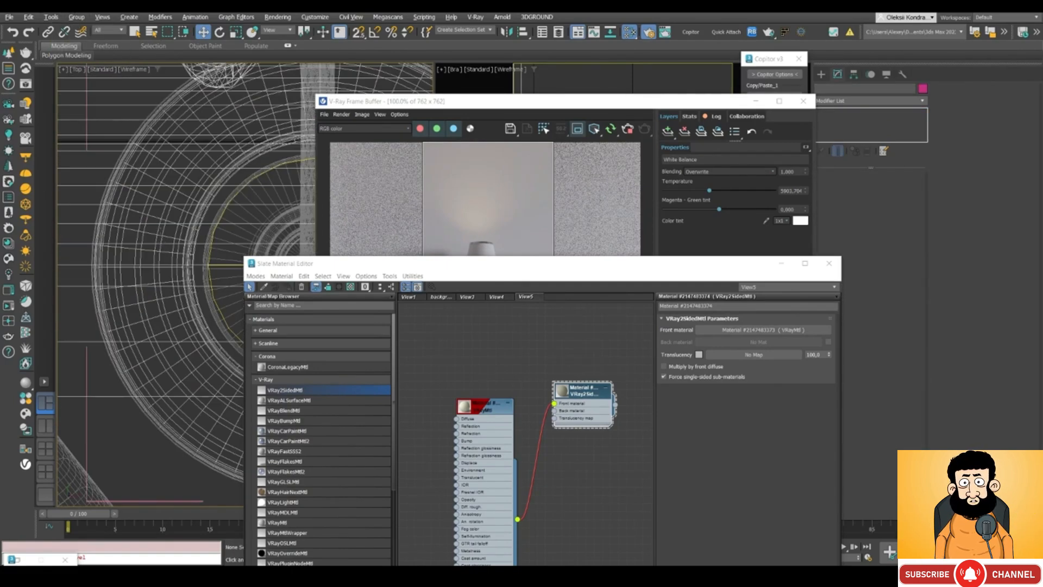
pyautogui.click(161, 231)
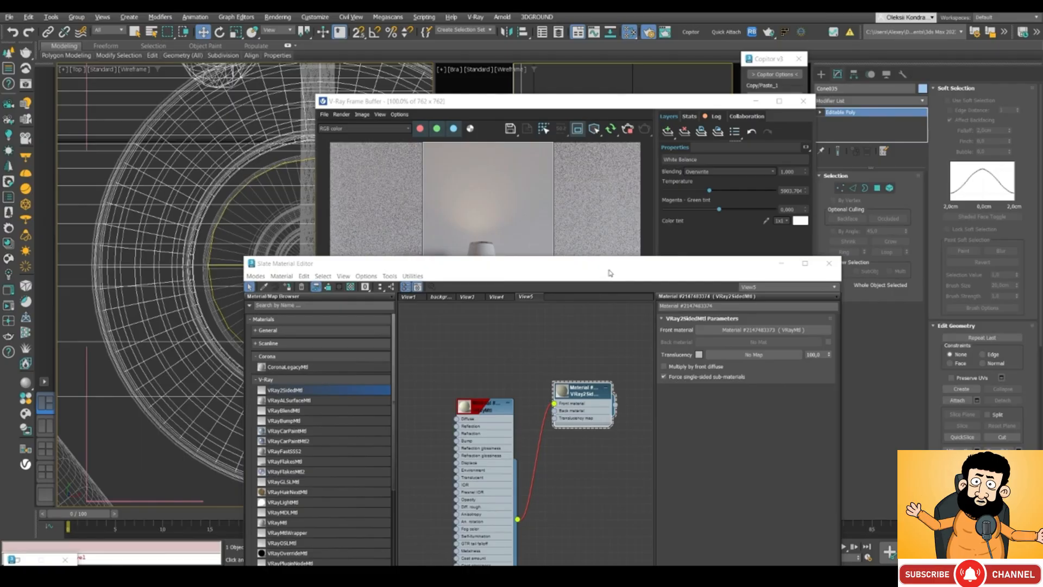
pyautogui.moveTo(609, 272); pyautogui.dragTo(599, 148)
pyautogui.click(278, 162)
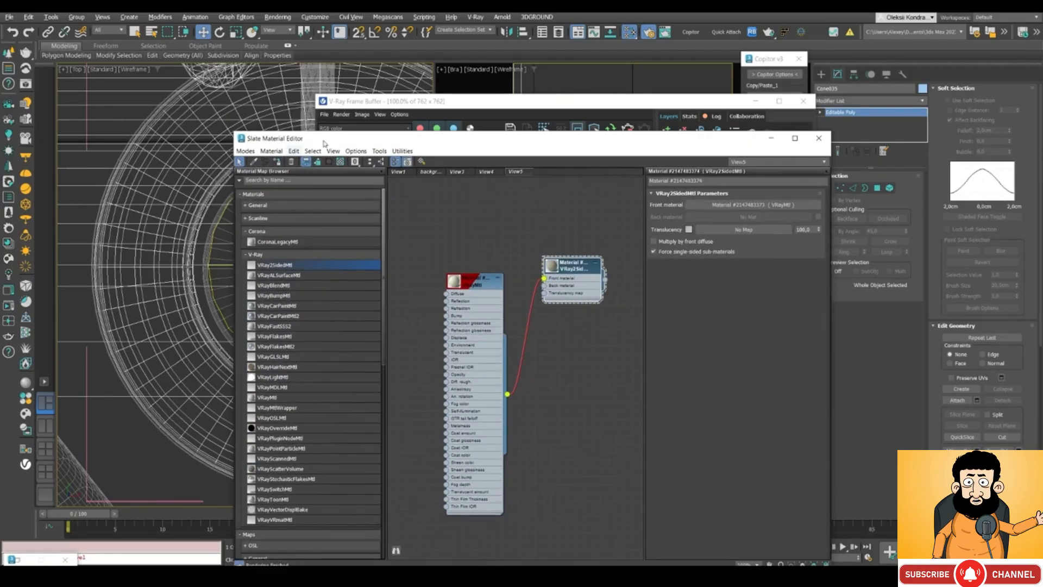
# Arrange the V-Ray Frame Buffer and the Slate Material Editor side by side, keeping the sconce render in view
pyautogui.moveTo(397, 104)
pyautogui.mouseDown()
pyautogui.moveTo(392, 96)
pyautogui.moveTo(402, 109)
pyautogui.mouseUp()
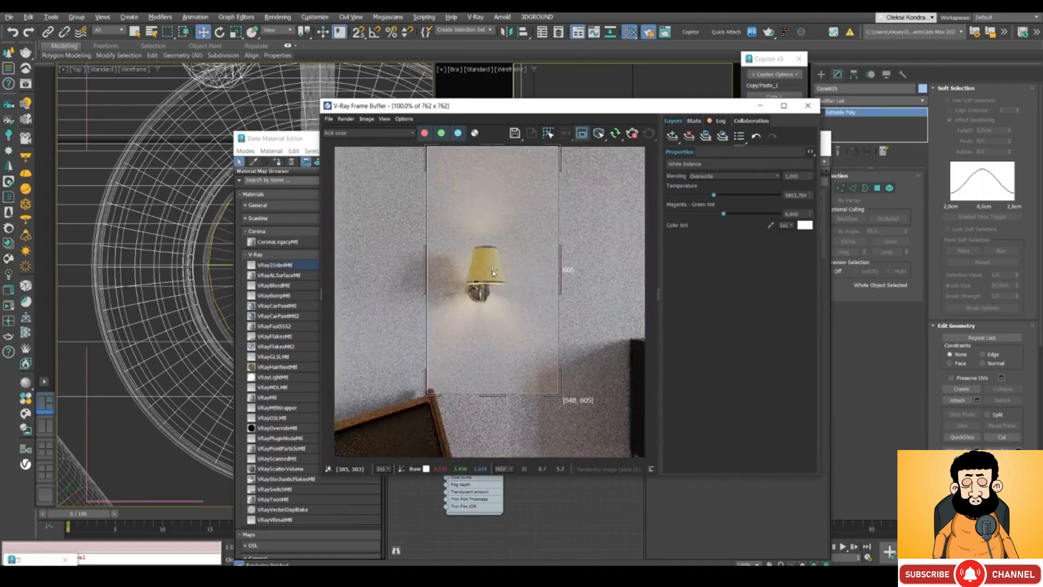
pyautogui.moveTo(533, 108); pyautogui.dragTo(700, 100)
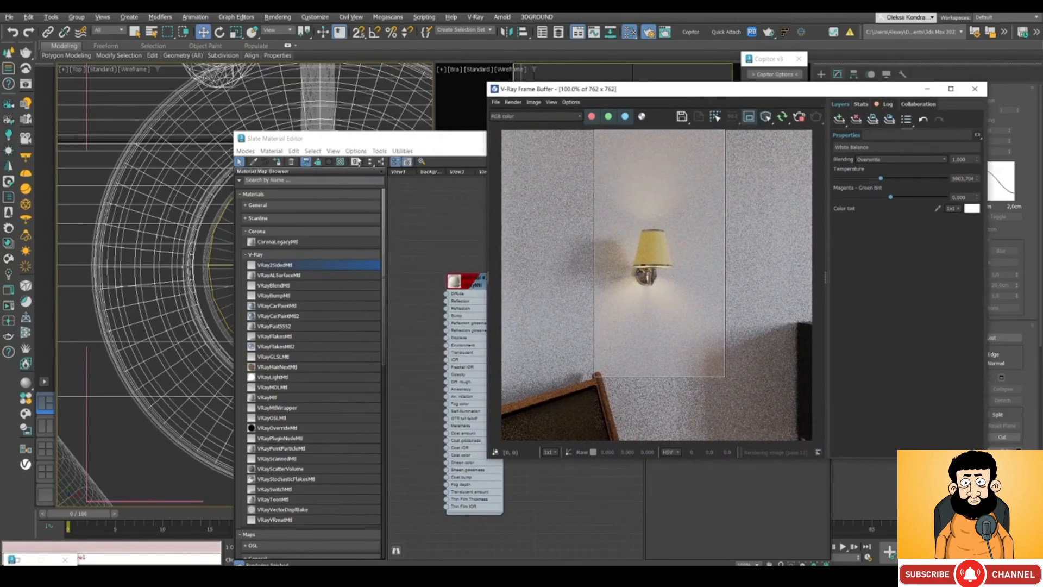
pyautogui.moveTo(359, 139); pyautogui.dragTo(114, 115)
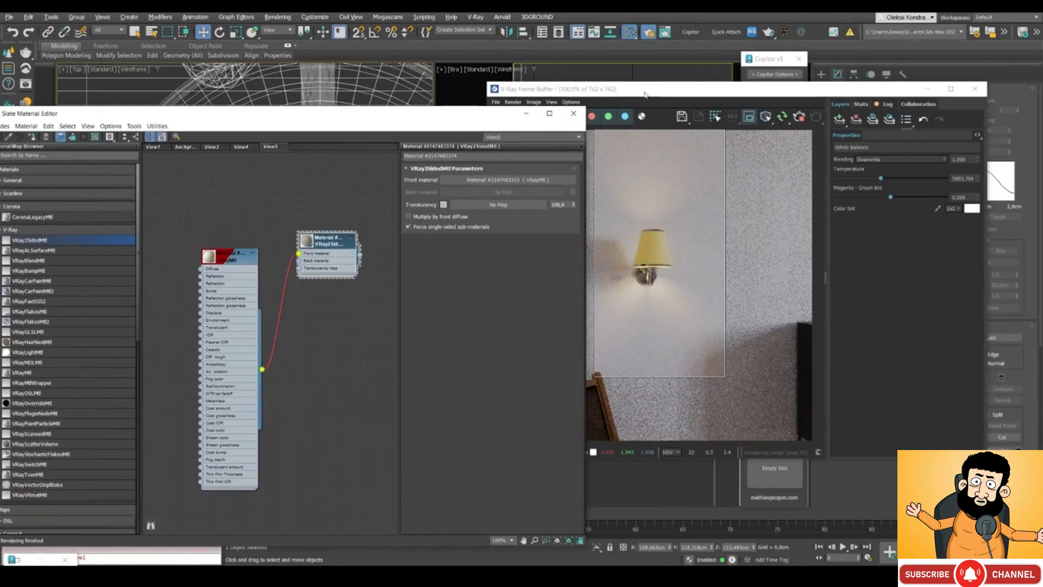
pyautogui.moveTo(645, 95); pyautogui.dragTo(684, 113)
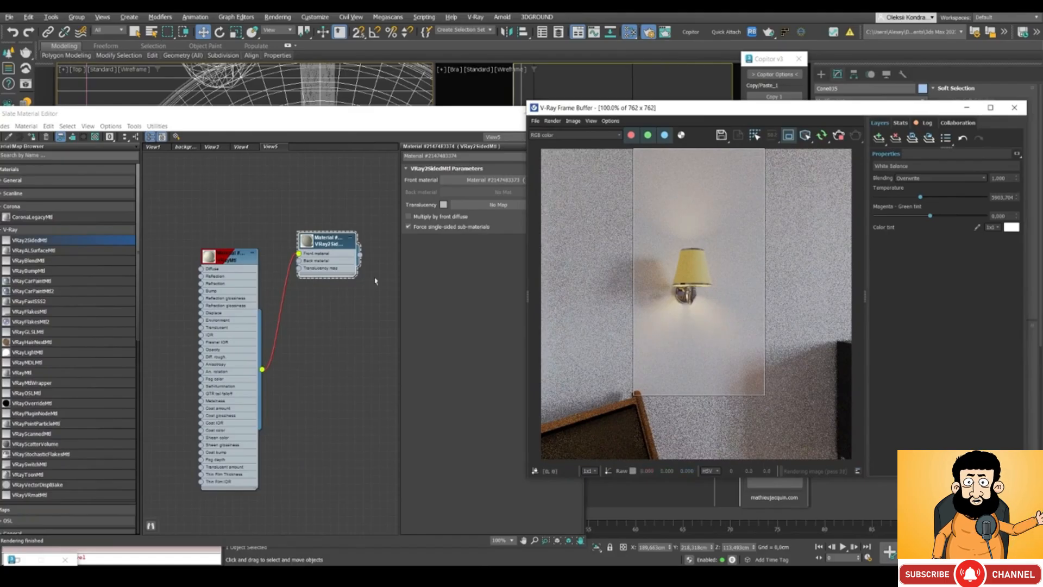
pyautogui.moveTo(391, 118); pyautogui.dragTo(358, 121)
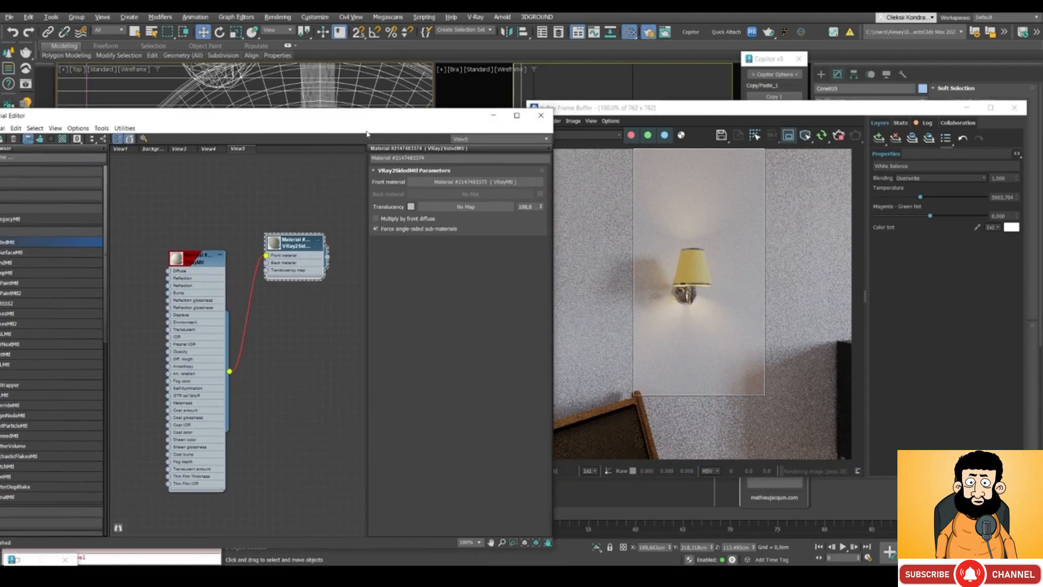
# Try grey values of 50 and 236 for the VRay2SidedMtl's translucency colour and set it to about 151
pyautogui.click(410, 207)
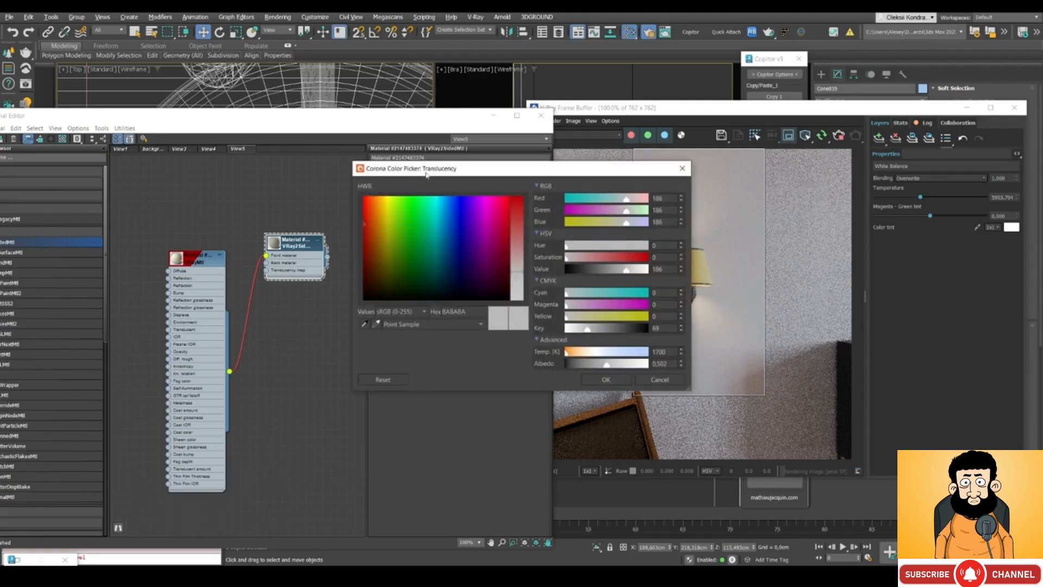
pyautogui.moveTo(421, 173); pyautogui.dragTo(372, 335)
pyautogui.moveTo(541, 430); pyautogui.dragTo(530, 430)
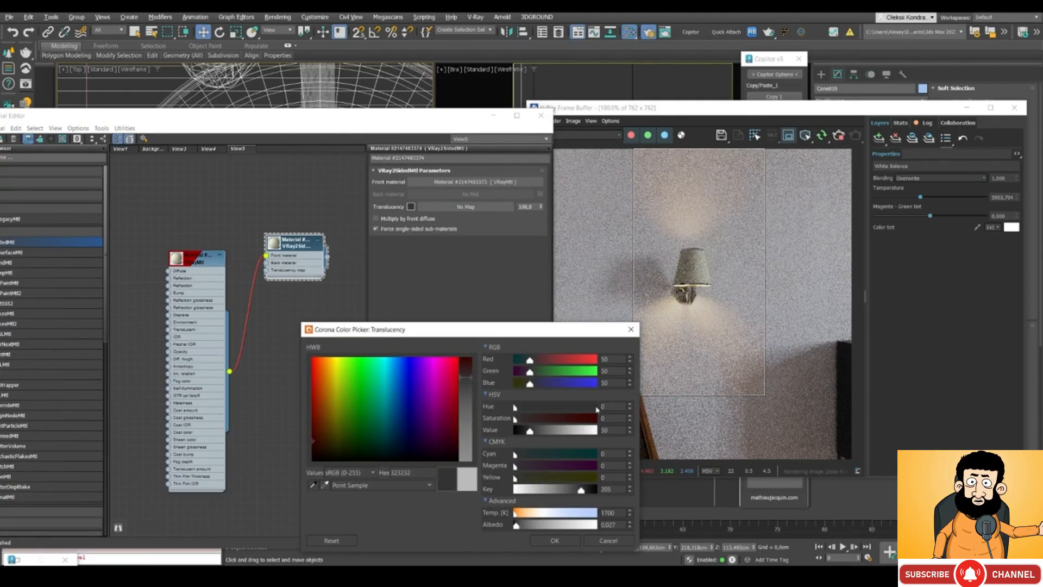
pyautogui.moveTo(586, 431); pyautogui.dragTo(592, 434)
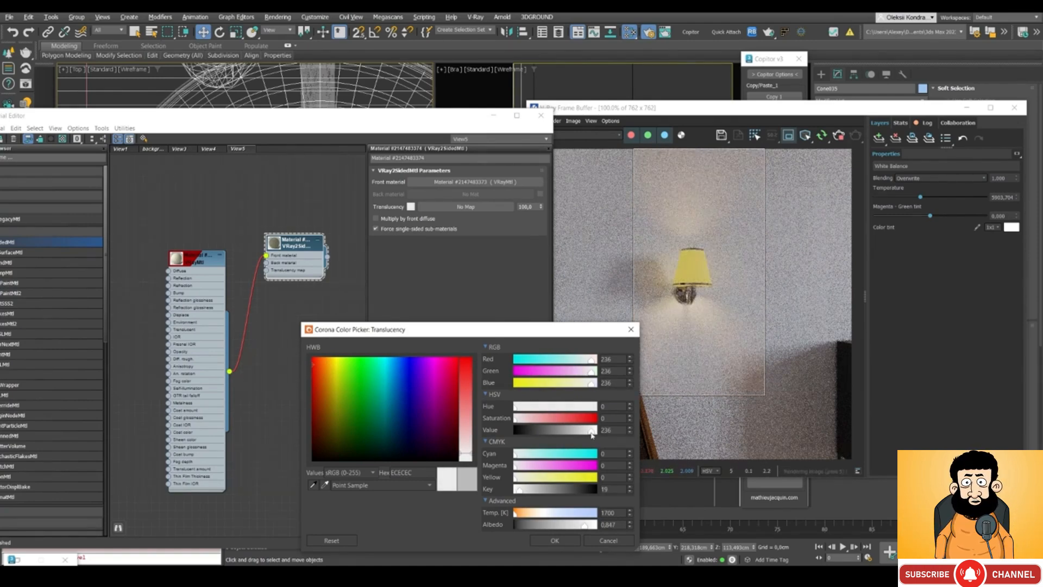
pyautogui.moveTo(592, 435); pyautogui.dragTo(564, 432)
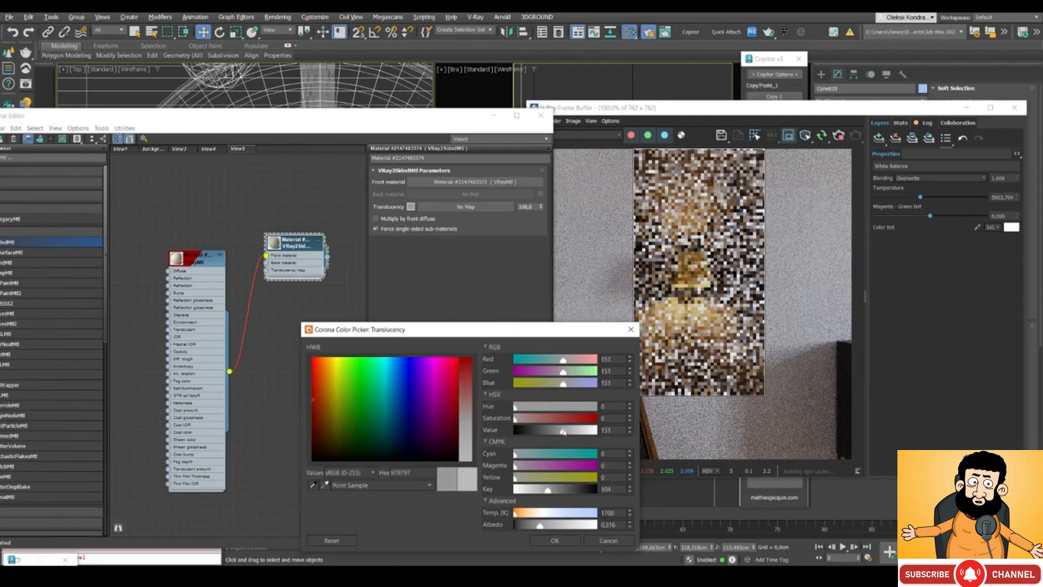
pyautogui.click(555, 540)
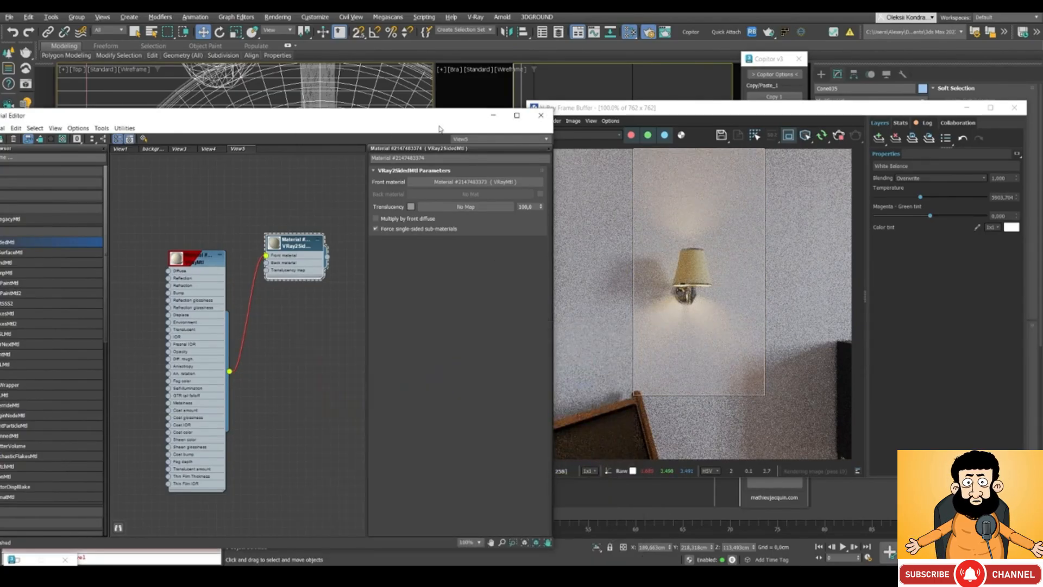
# Add a VRayOverrideMtl and connect the VRay2SidedMtl to its Base material
pyautogui.moveTo(300, 121); pyautogui.dragTo(465, 112)
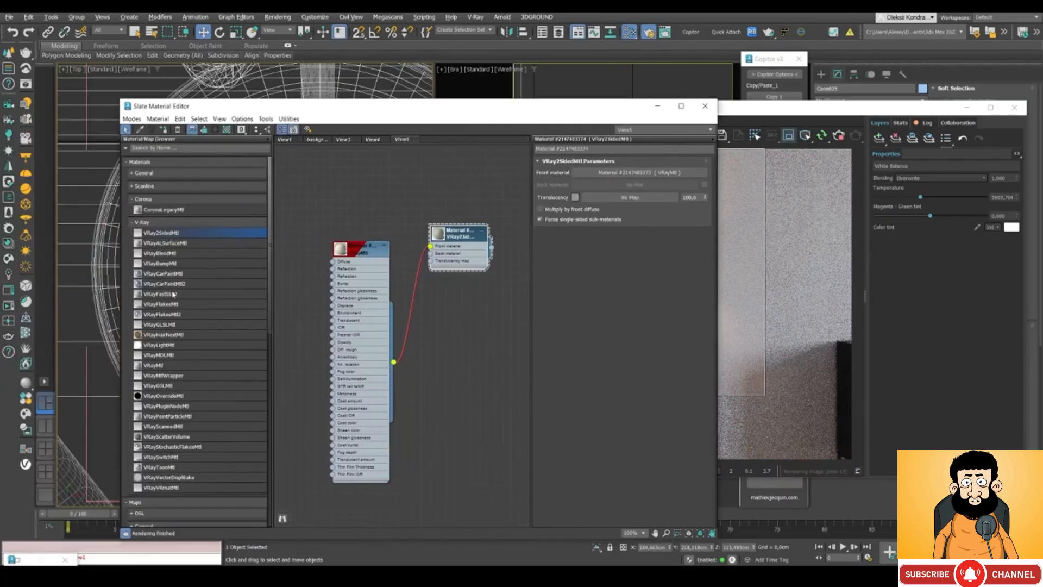
pyautogui.moveTo(155, 403); pyautogui.dragTo(401, 315)
pyautogui.scroll(-2, 434, 296)
pyautogui.scroll(4, 453, 322)
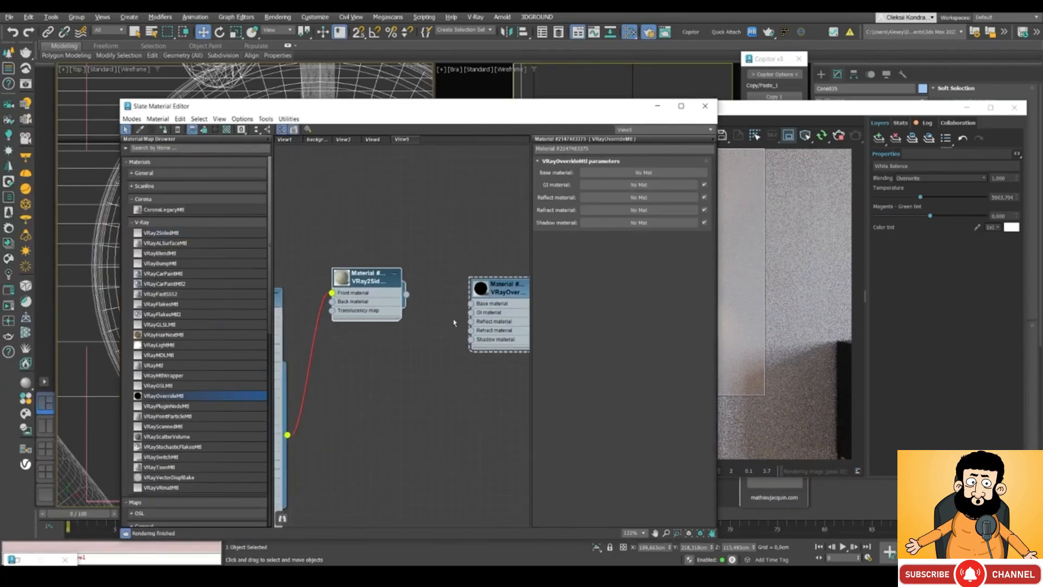
pyautogui.scroll(-1, 387, 288)
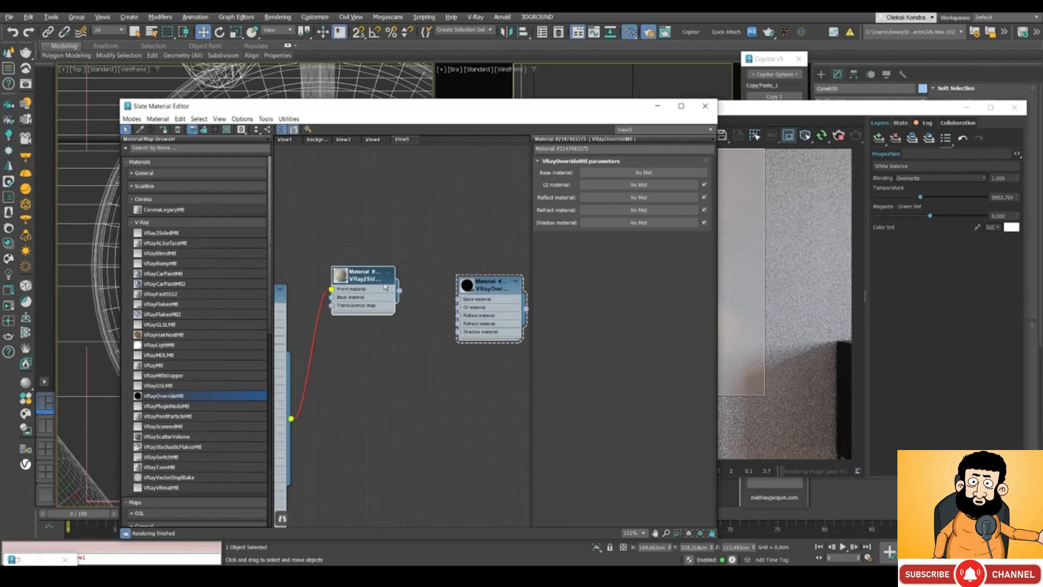
pyautogui.scroll(-3, 270, 337)
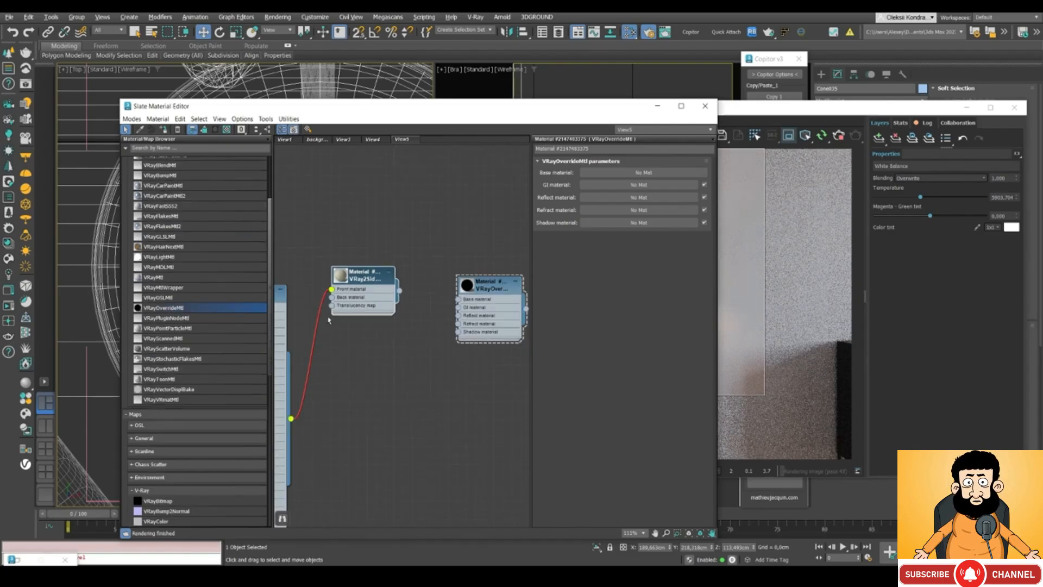
pyautogui.scroll(1, 405, 301)
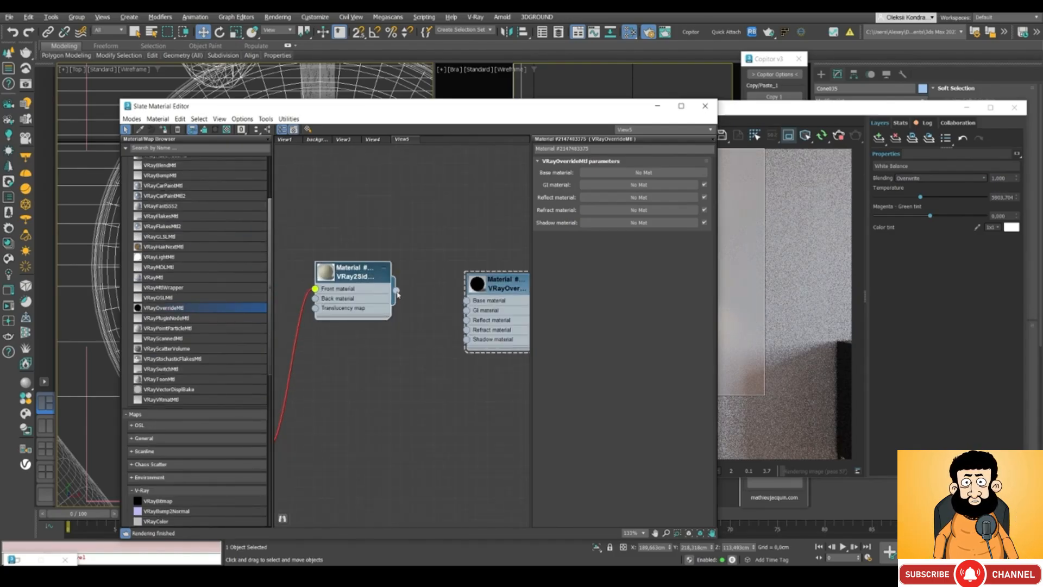
pyautogui.moveTo(397, 293); pyautogui.dragTo(499, 292)
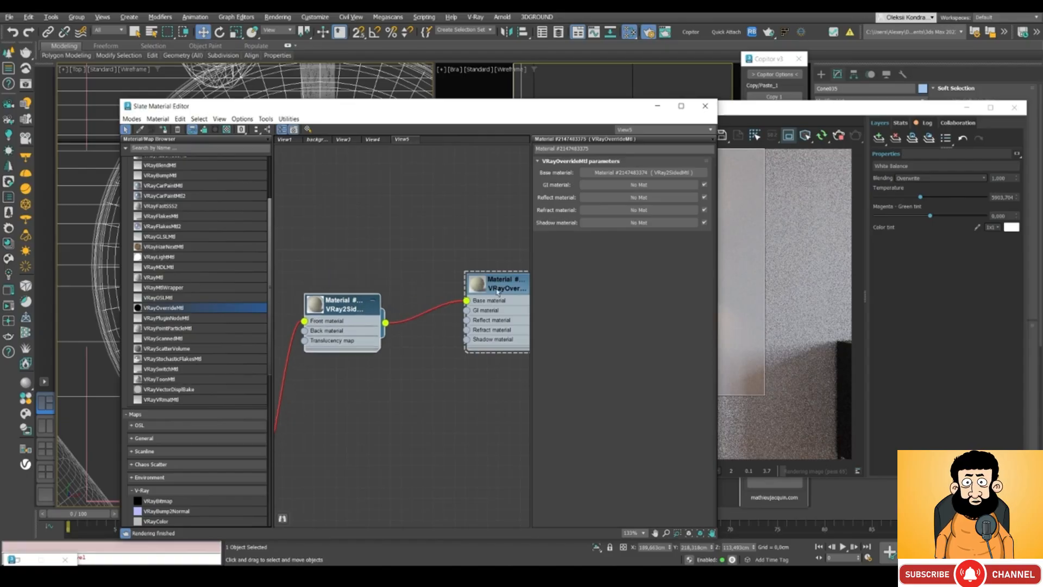
pyautogui.moveTo(328, 113); pyautogui.dragTo(324, 169)
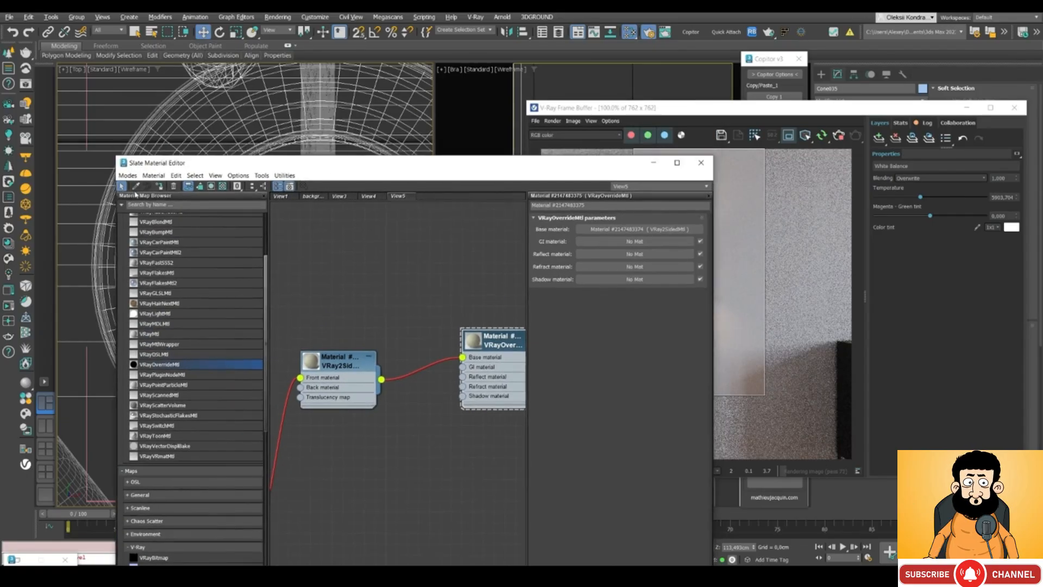
# Add a VRayMtl below the VRay2SidedMtl node and connect it to the VRayOverrideMtl's GI material
pyautogui.moveTo(664, 108); pyautogui.dragTo(733, 79)
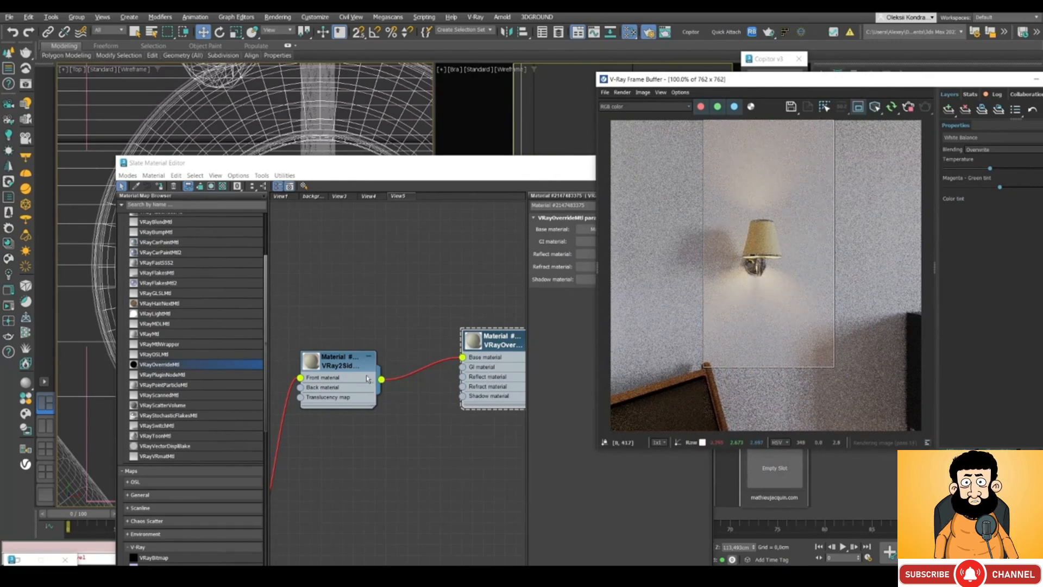
pyautogui.moveTo(366, 375); pyautogui.dragTo(356, 407)
pyautogui.scroll(-1, 353, 319)
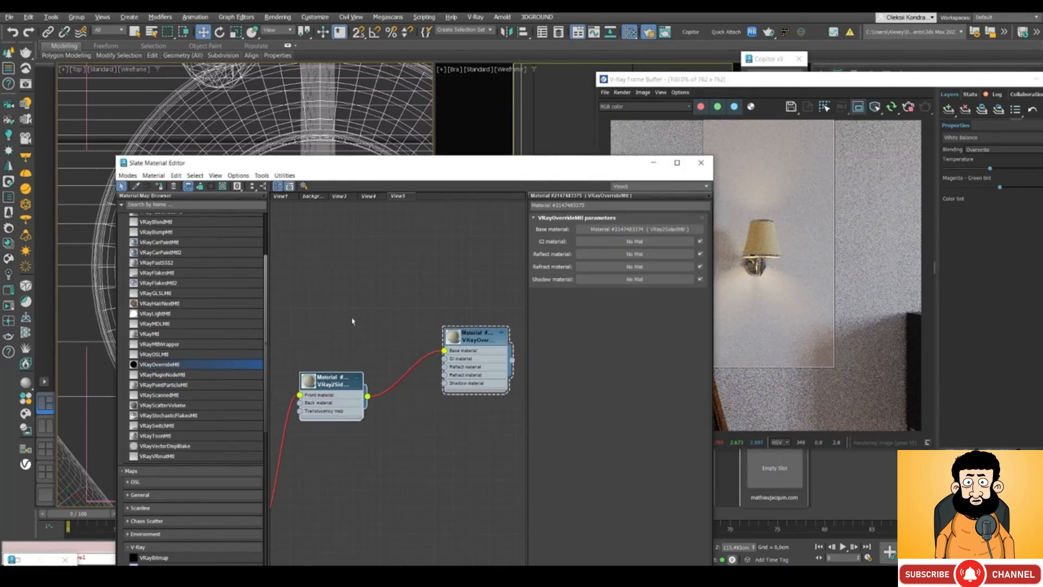
pyautogui.scroll(3, 223, 320)
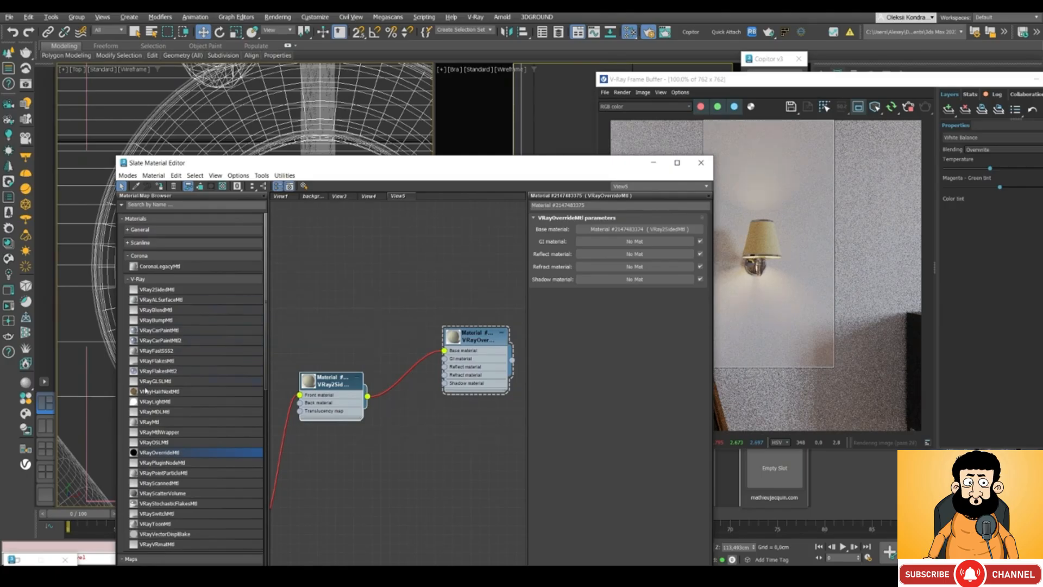
pyautogui.moveTo(160, 422); pyautogui.dragTo(240, 371)
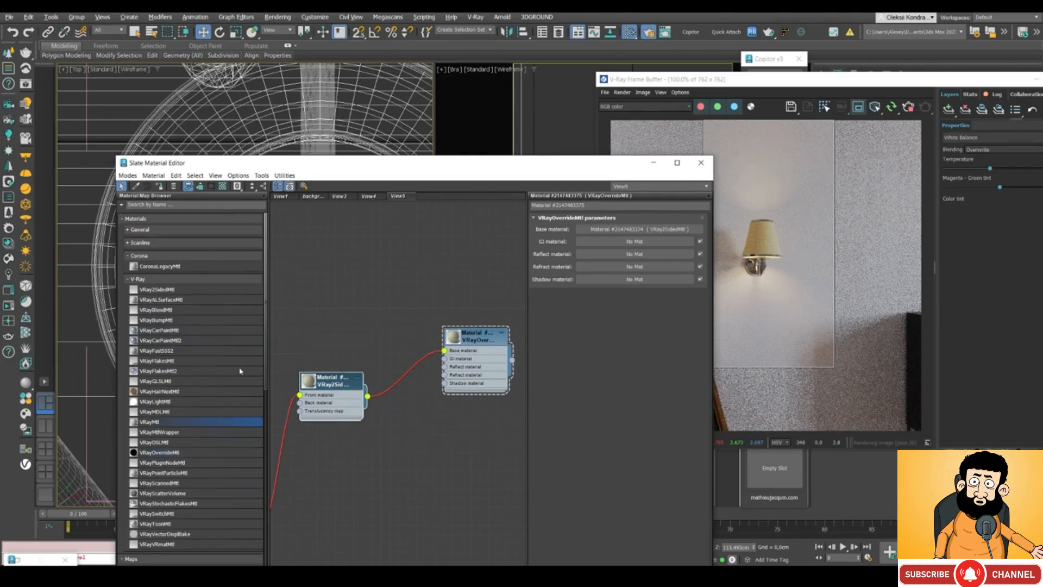
pyautogui.moveTo(354, 247); pyautogui.dragTo(353, 246)
pyautogui.moveTo(386, 372); pyautogui.dragTo(444, 358)
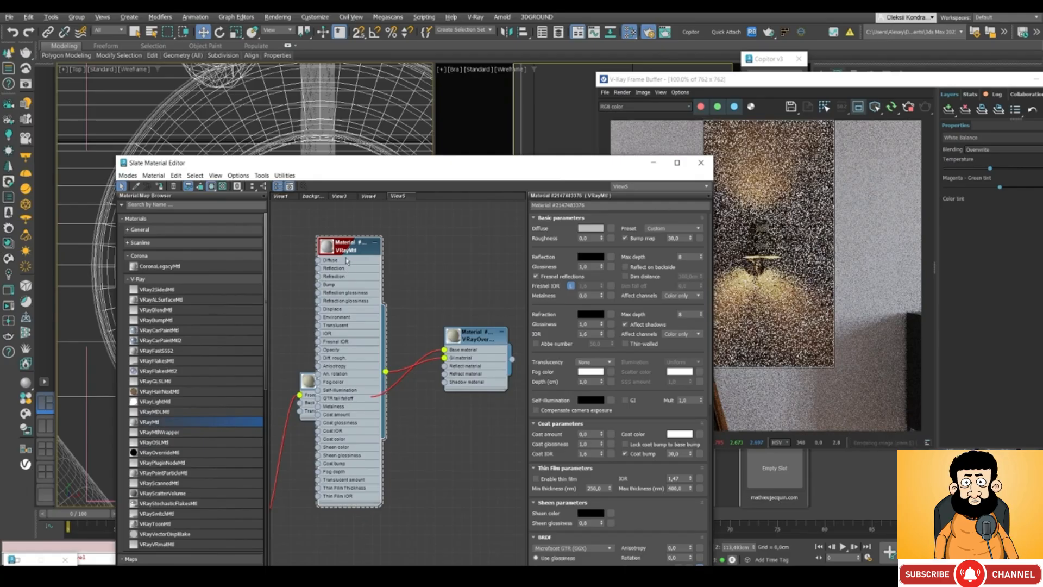
pyautogui.moveTo(347, 267); pyautogui.dragTo(338, 484)
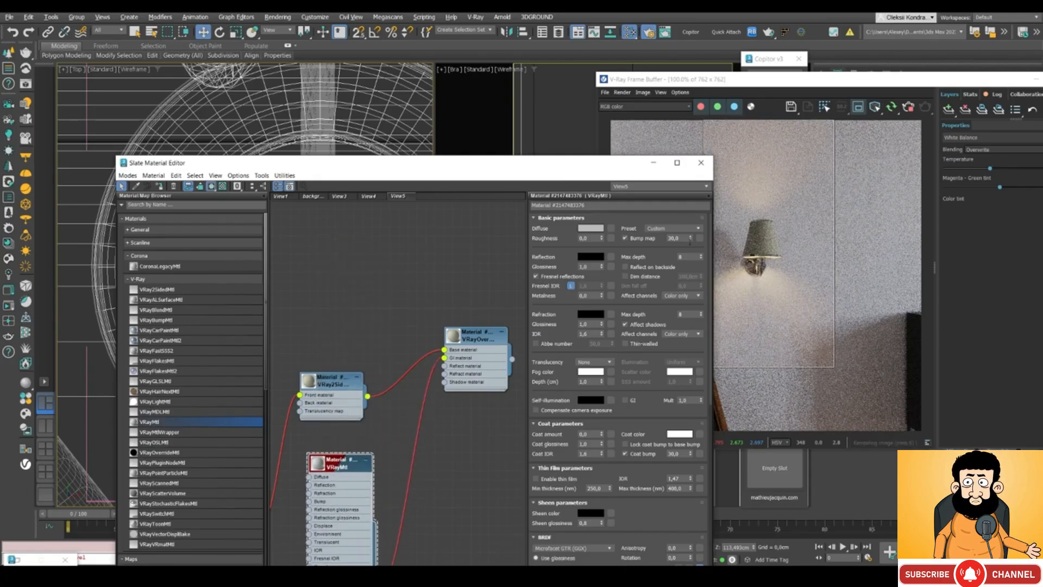
# Set the GI VRayMtl's diffuse colour to black and inspect the lampshade in the render
pyautogui.click(747, 250)
pyautogui.moveTo(480, 165); pyautogui.dragTo(421, 88)
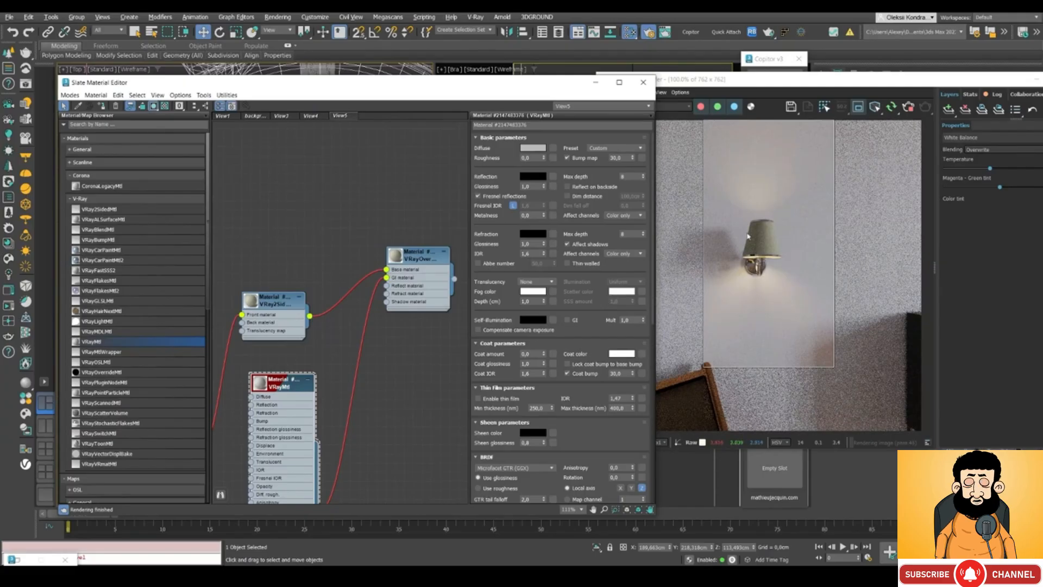
pyautogui.moveTo(338, 384); pyautogui.dragTo(340, 318, button='middle')
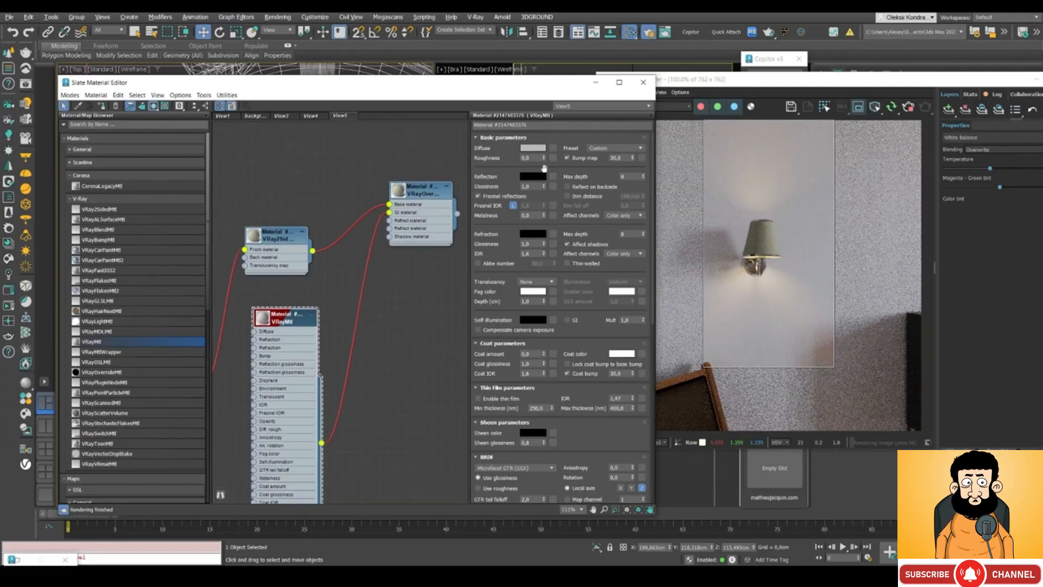
pyautogui.click(536, 149)
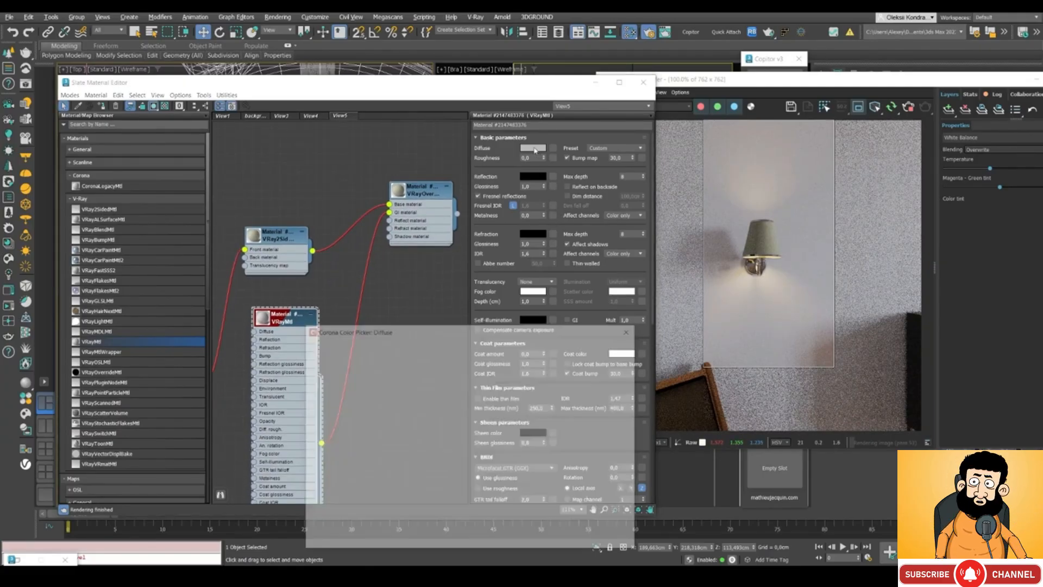
pyautogui.moveTo(524, 432); pyautogui.dragTo(510, 432)
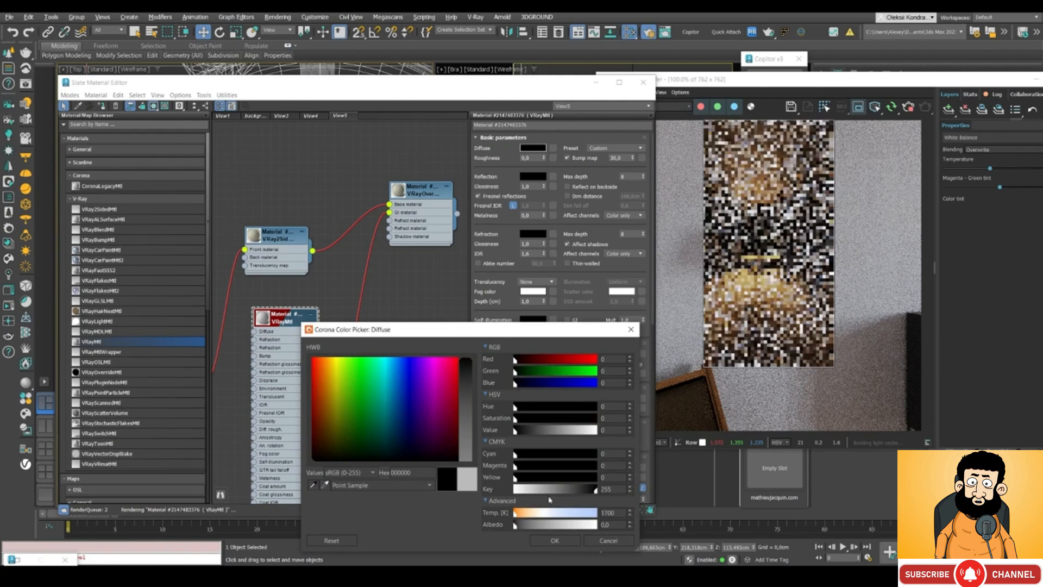
pyautogui.click(553, 541)
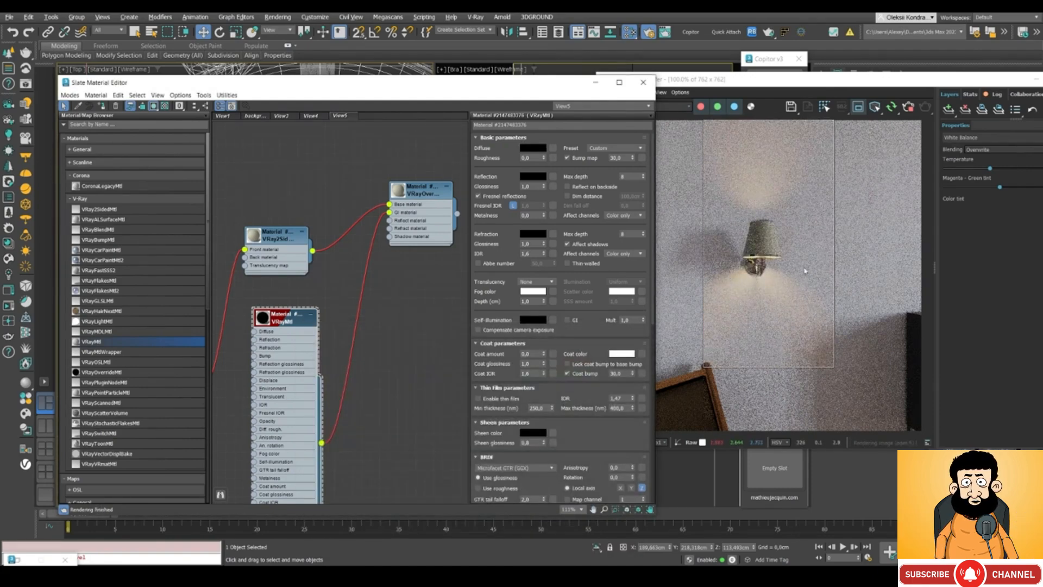
pyautogui.scroll(2, 790, 258)
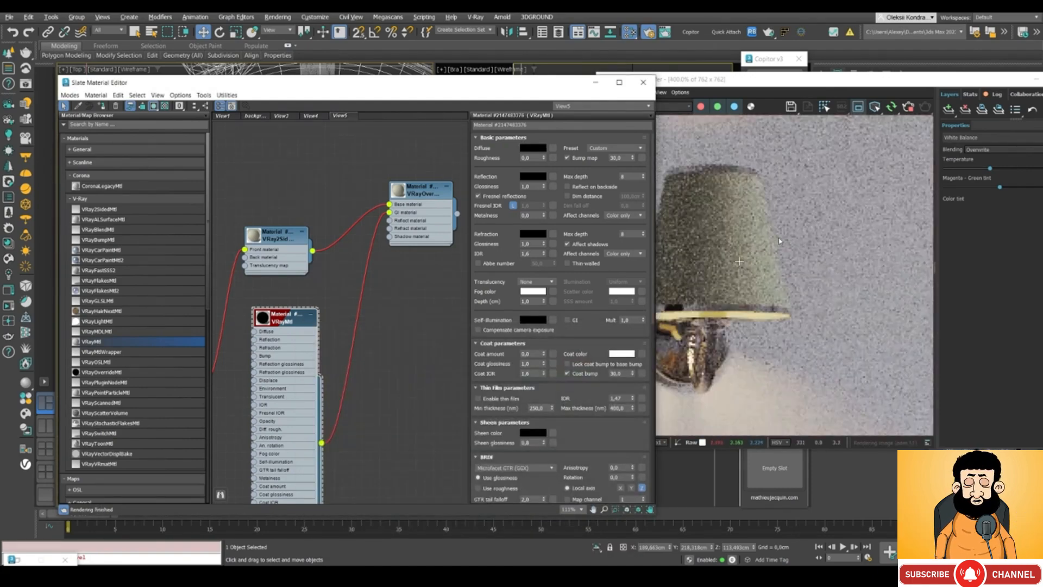
pyautogui.scroll(-2, 758, 236)
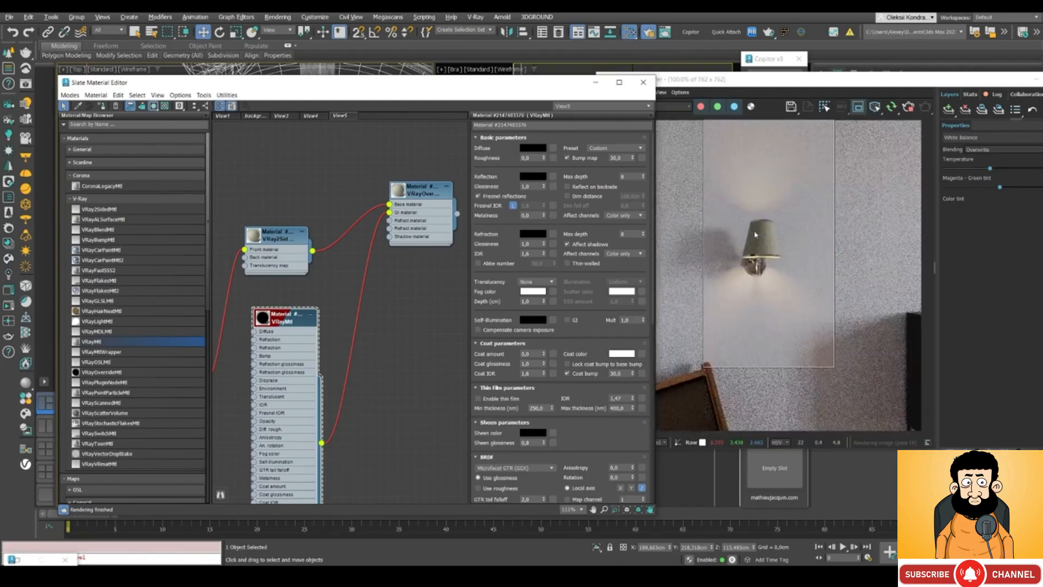
# Move the black VRayMtl node lower in the graph, clear of the VRay2SidedMtl
pyautogui.scroll(-2, 304, 334)
pyautogui.moveTo(340, 336); pyautogui.dragTo(386, 263, button='middle')
pyautogui.scroll(1, 385, 263)
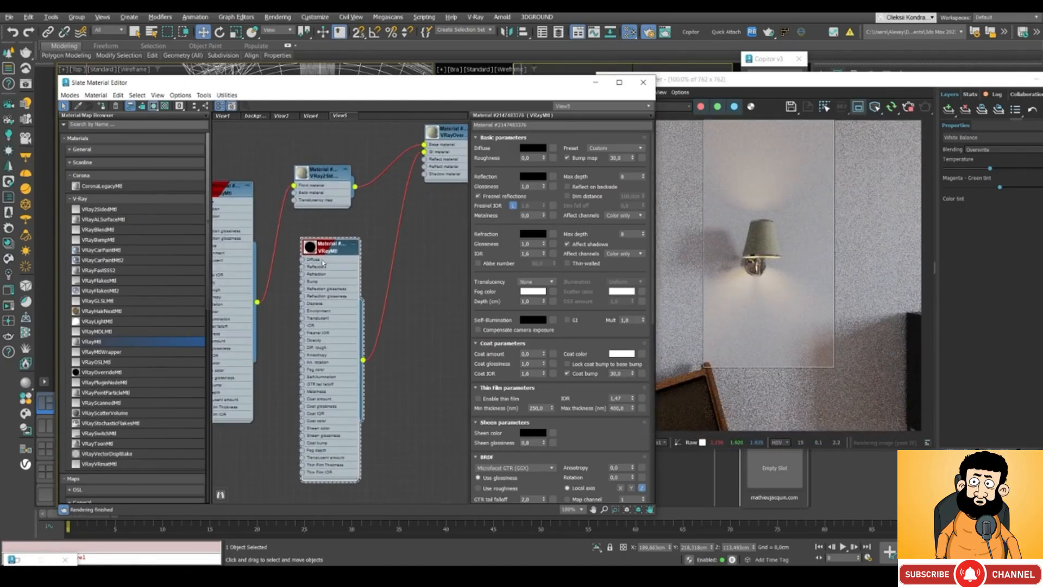
pyautogui.moveTo(326, 252); pyautogui.dragTo(320, 360)
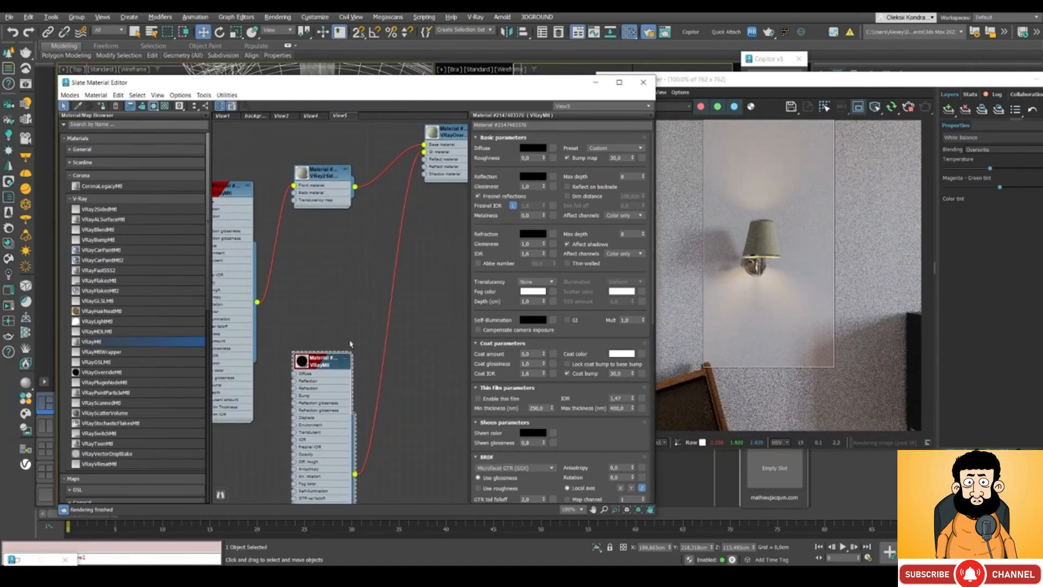
pyautogui.moveTo(330, 326); pyautogui.dragTo(328, 238, button='middle')
# Add a general Output map and connect it to the black VRayMtl's Opacity
pyautogui.scroll(-15, 123, 345)
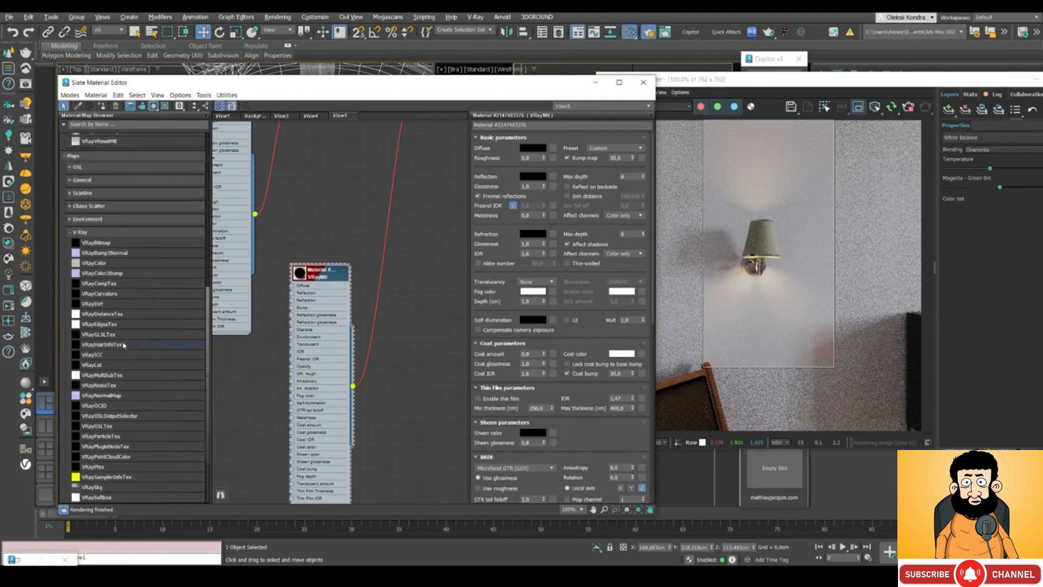
pyautogui.scroll(10, 125, 348)
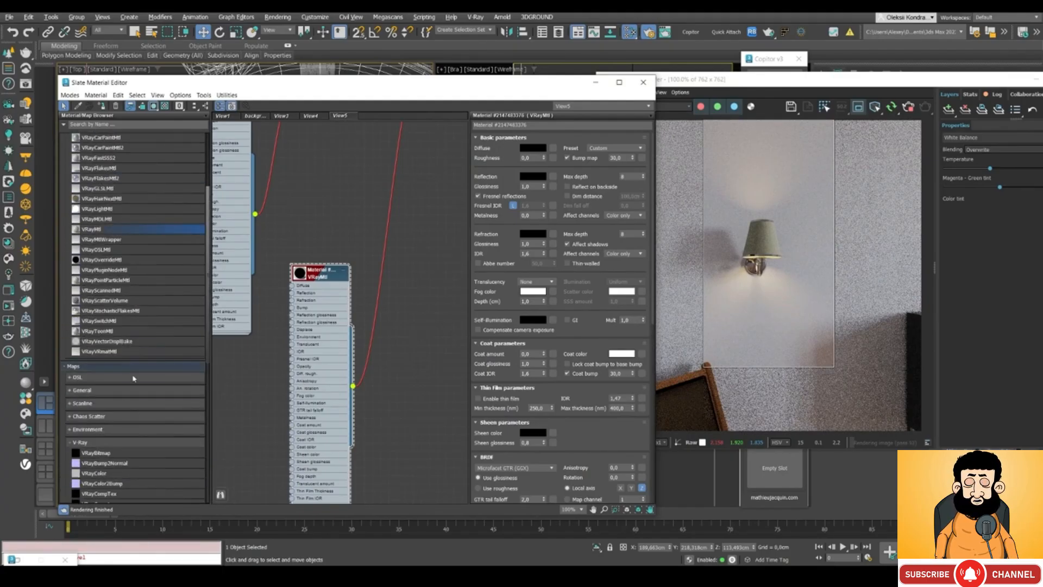
pyautogui.click(109, 390)
pyautogui.scroll(-8, 101, 412)
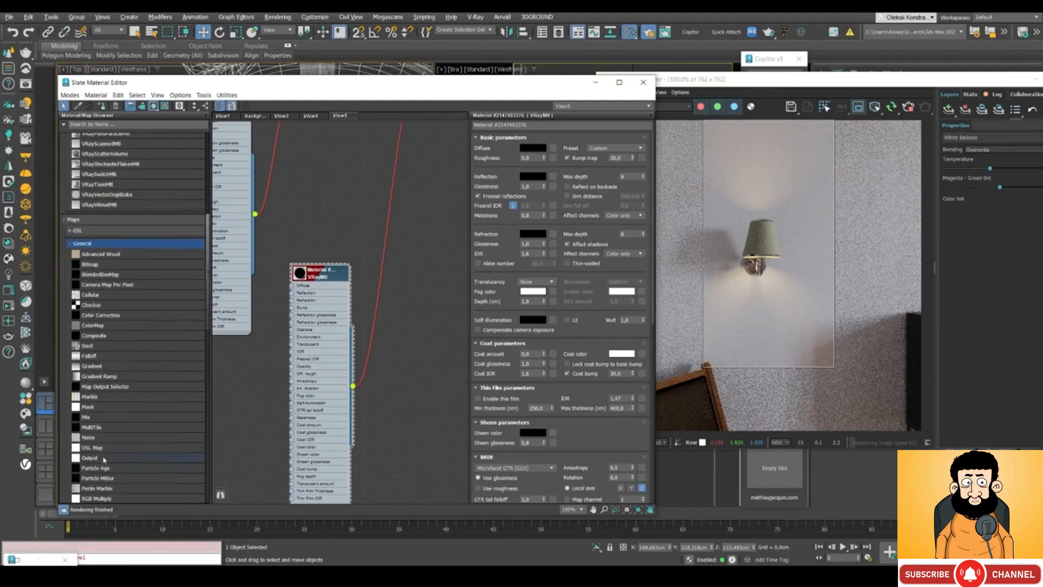
pyautogui.moveTo(90, 340); pyautogui.dragTo(228, 397)
pyautogui.scroll(2, 276, 336)
pyautogui.scroll(2, 276, 337)
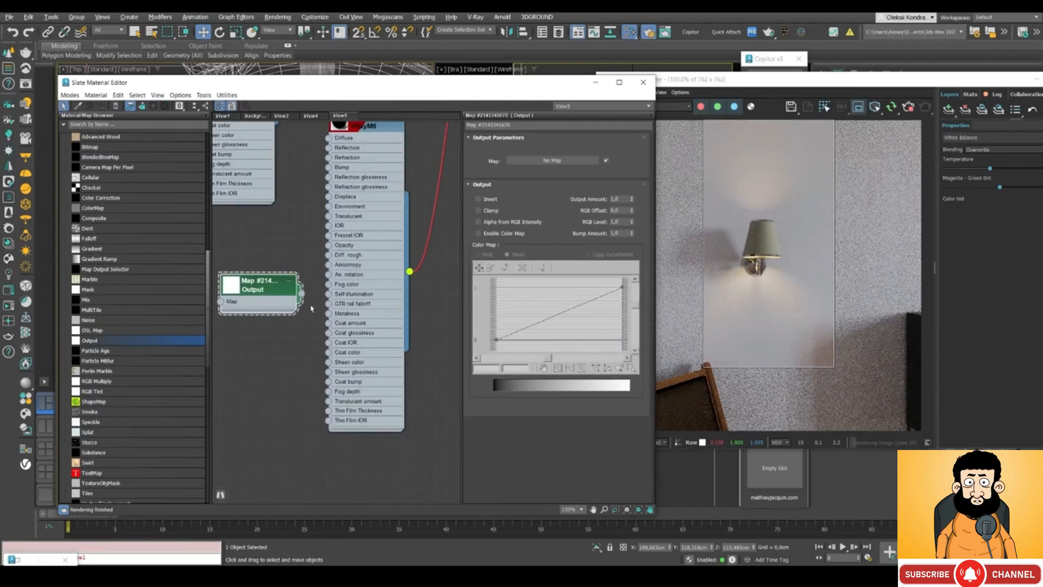
pyautogui.moveTo(288, 345); pyautogui.dragTo(279, 370, button='middle')
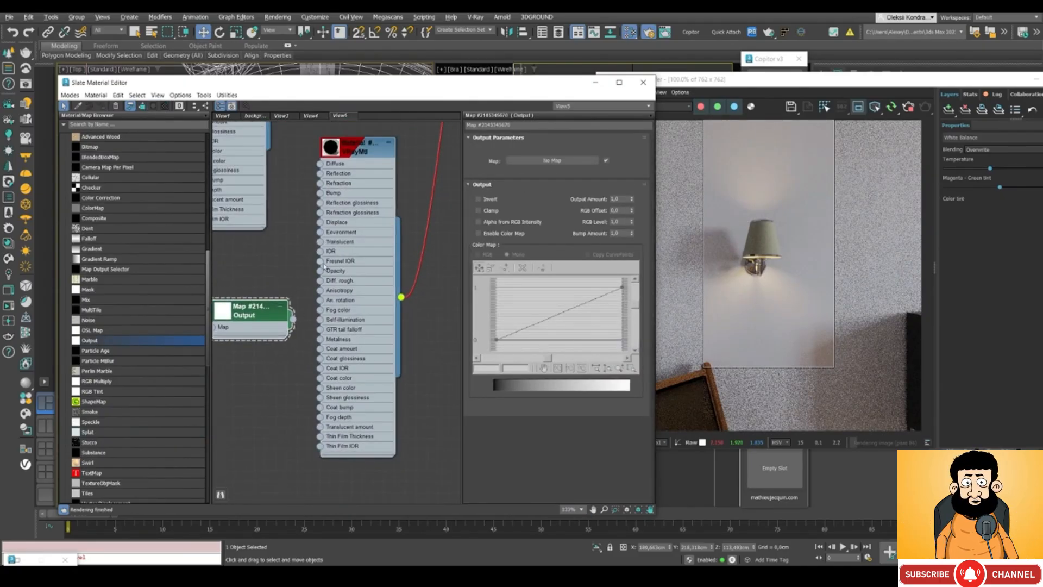
pyautogui.moveTo(293, 319); pyautogui.dragTo(320, 272)
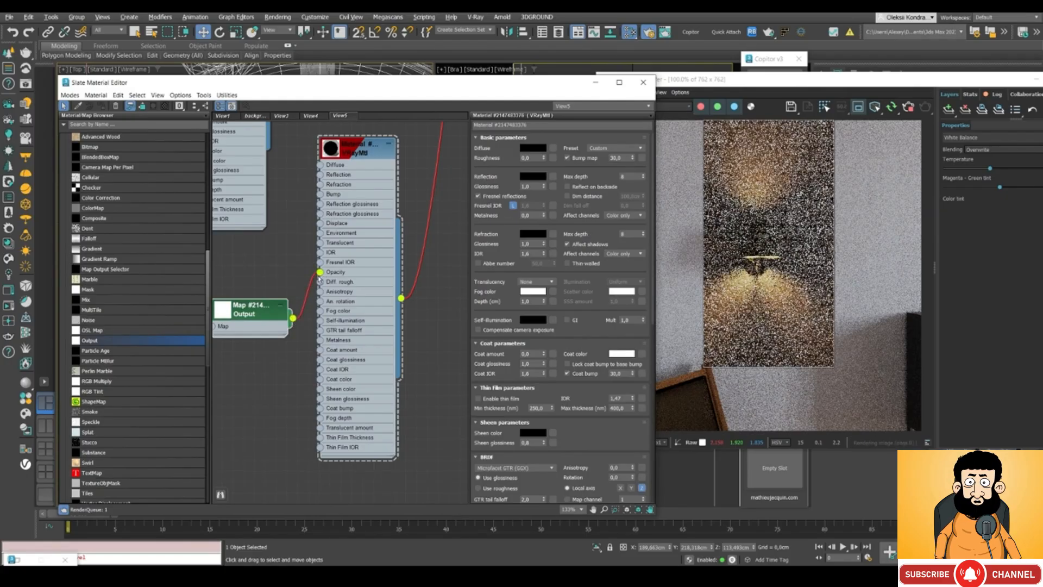
# Try an Output Amount of 0.5 on the opacity's Output map and inspect the lampshade in the render
pyautogui.click(256, 314)
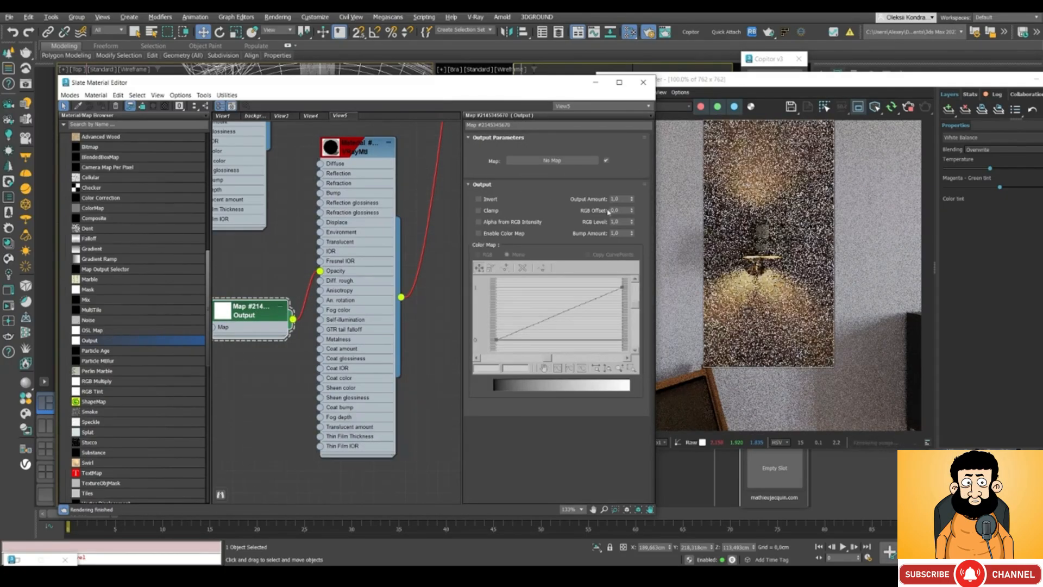
pyautogui.doubleClick(616, 198)
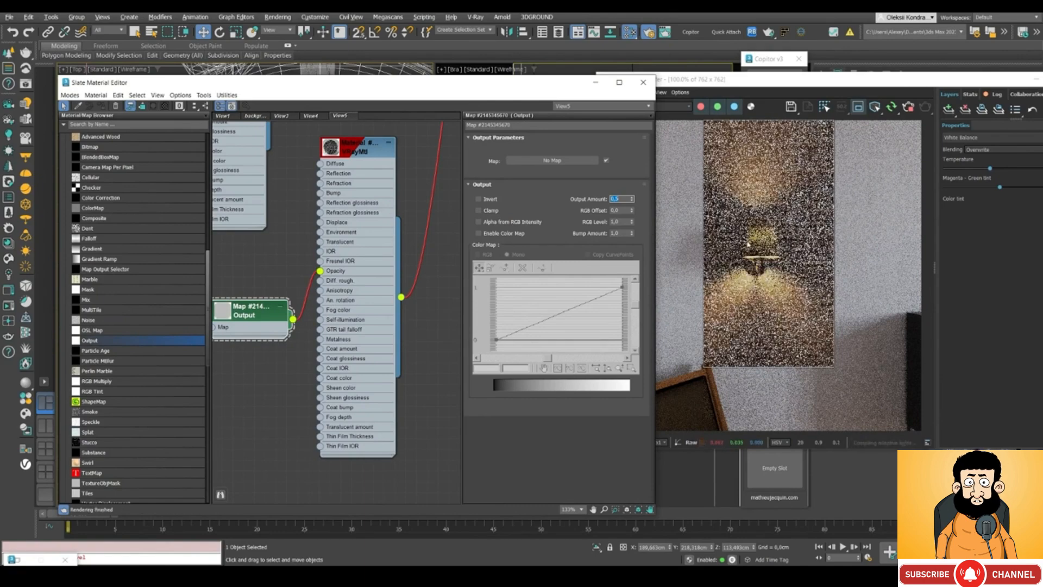
pyautogui.click(766, 231)
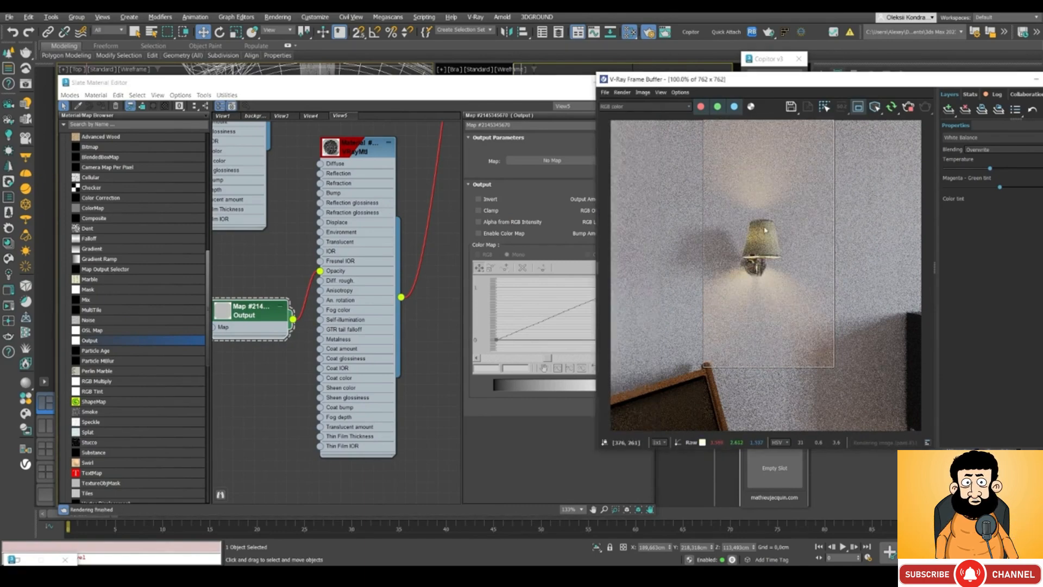
pyautogui.scroll(3, 765, 231)
pyautogui.scroll(-1, 756, 248)
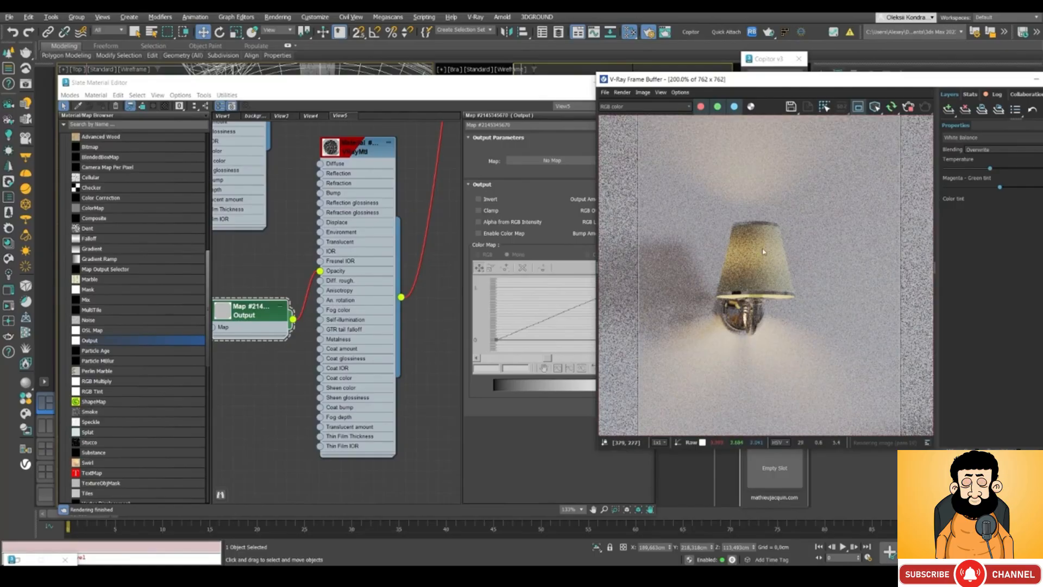
pyautogui.scroll(-1, 763, 251)
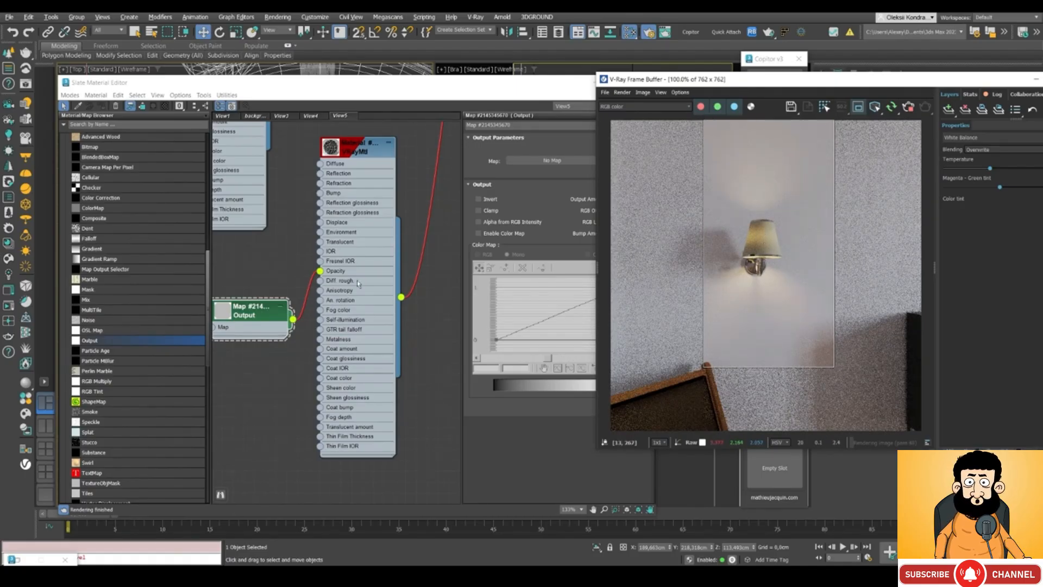
# Set the Output map's Output Amount to 0.1 and inspect the whole sconce in the render
pyautogui.moveTo(456, 90); pyautogui.dragTo(405, 87)
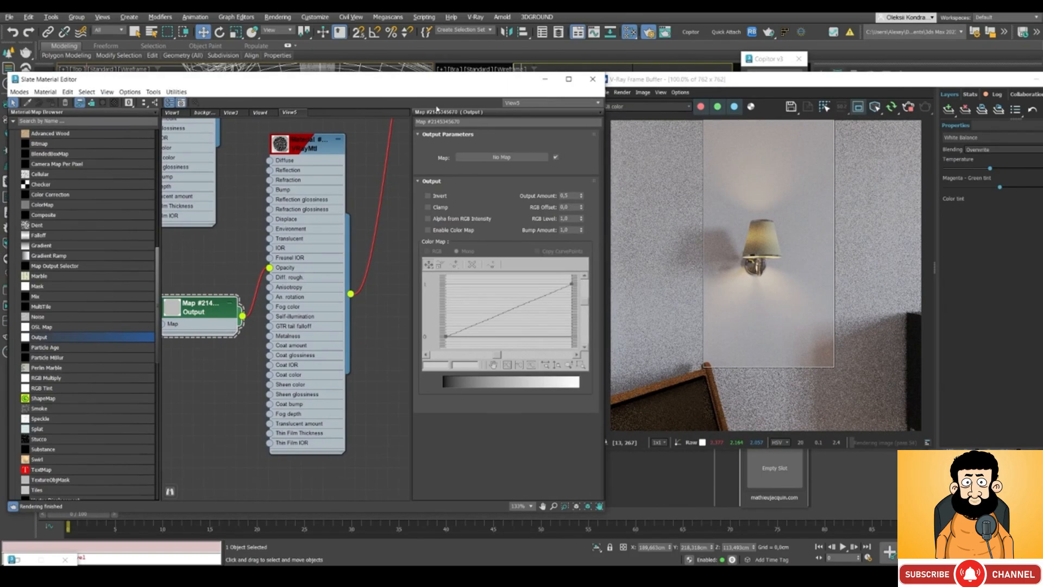
pyautogui.click(569, 197)
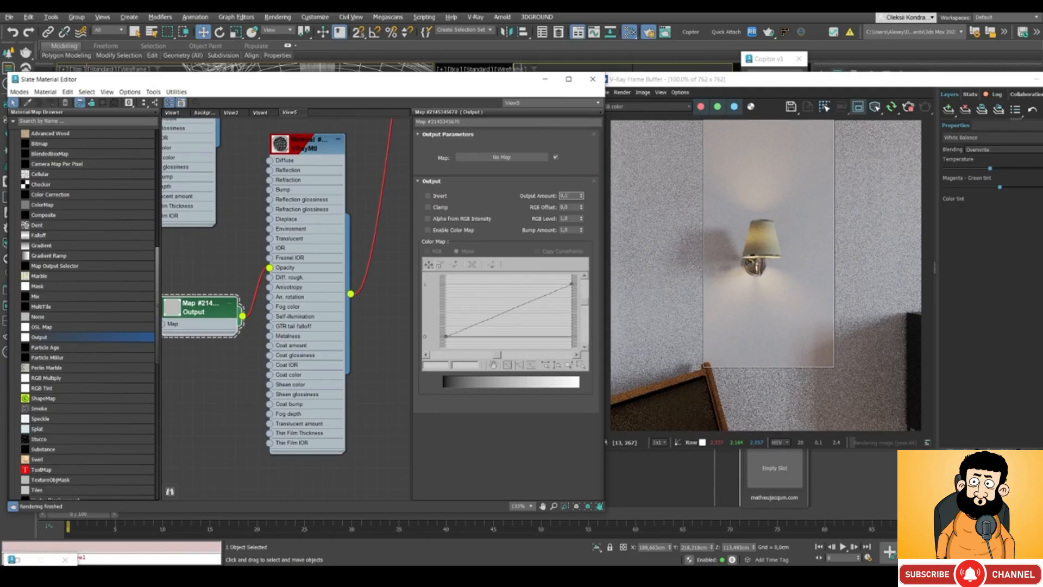
pyautogui.write('0,1')
pyautogui.press('Return')
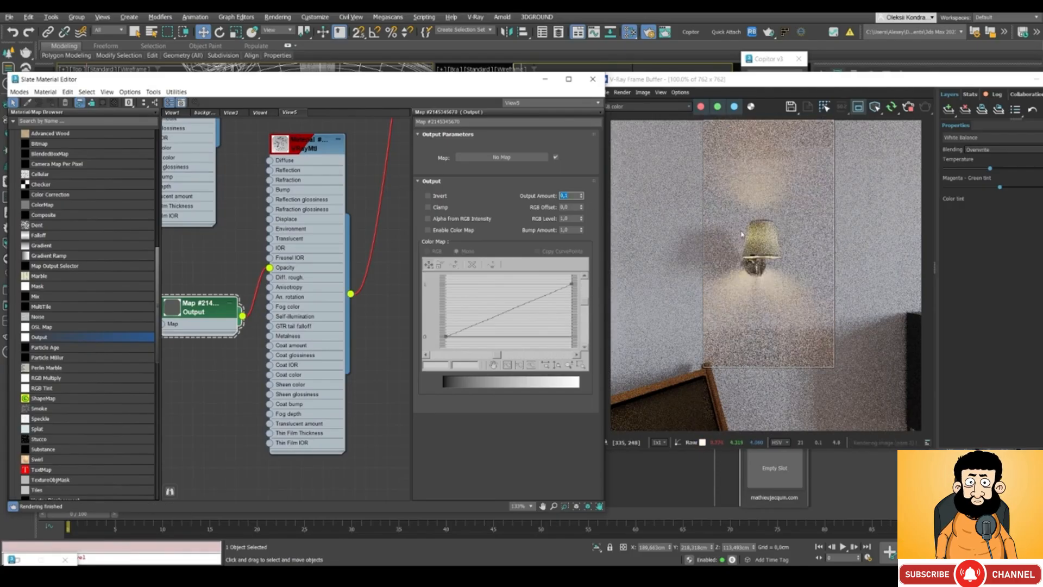
pyautogui.click(760, 237)
pyautogui.scroll(-2, 760, 237)
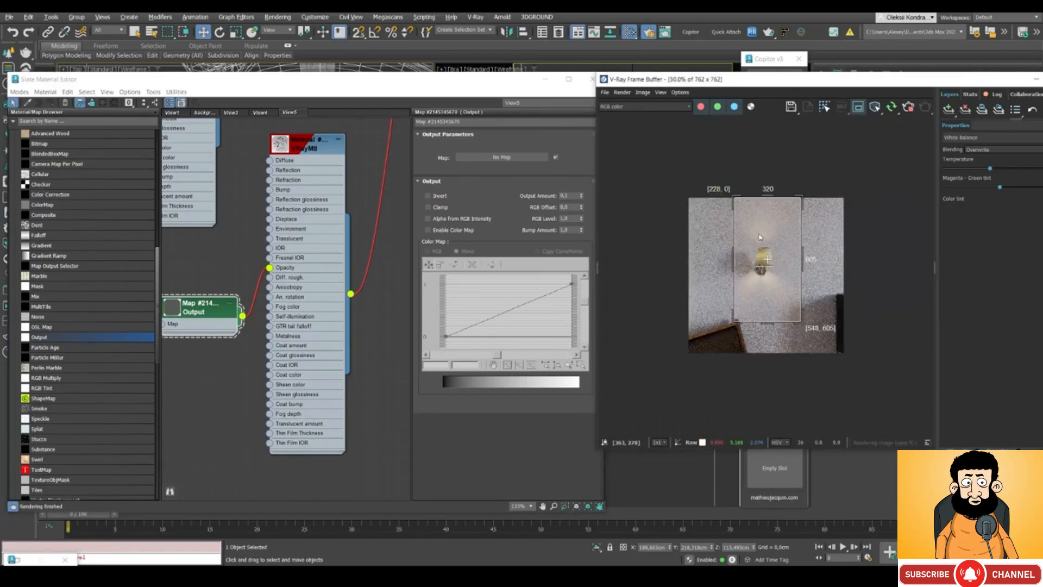
pyautogui.scroll(4, 765, 261)
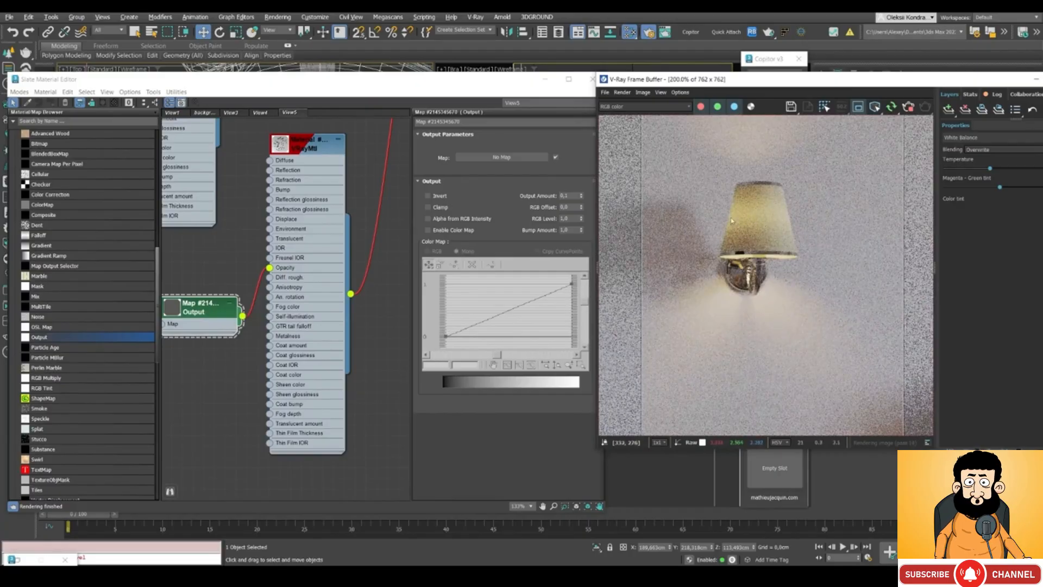
pyautogui.scroll(-2, 731, 220)
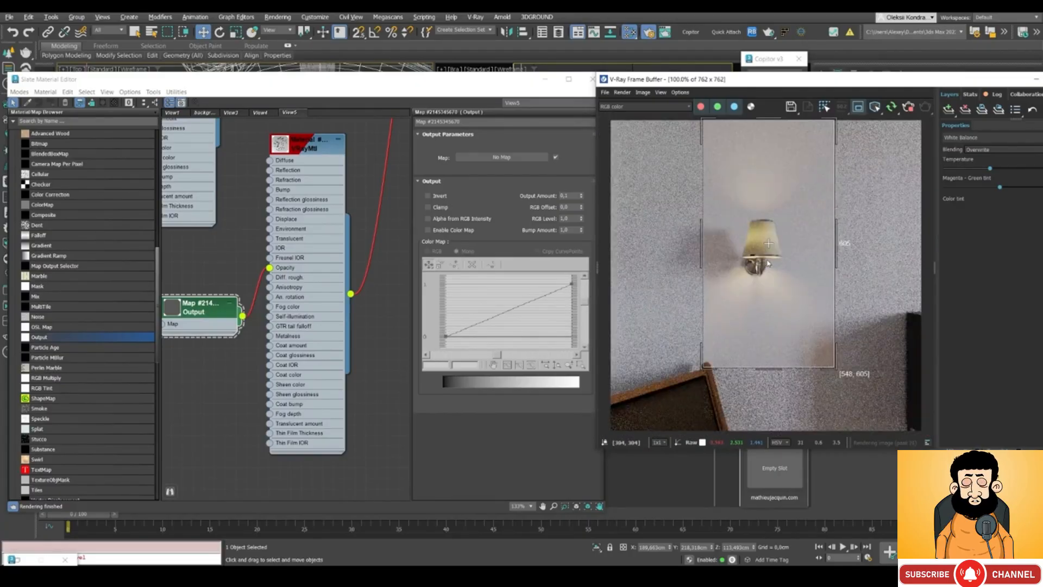
# Move the Output map node slightly farther away from the black VRayMtl in the node graph
pyautogui.scroll(-1, 364, 230)
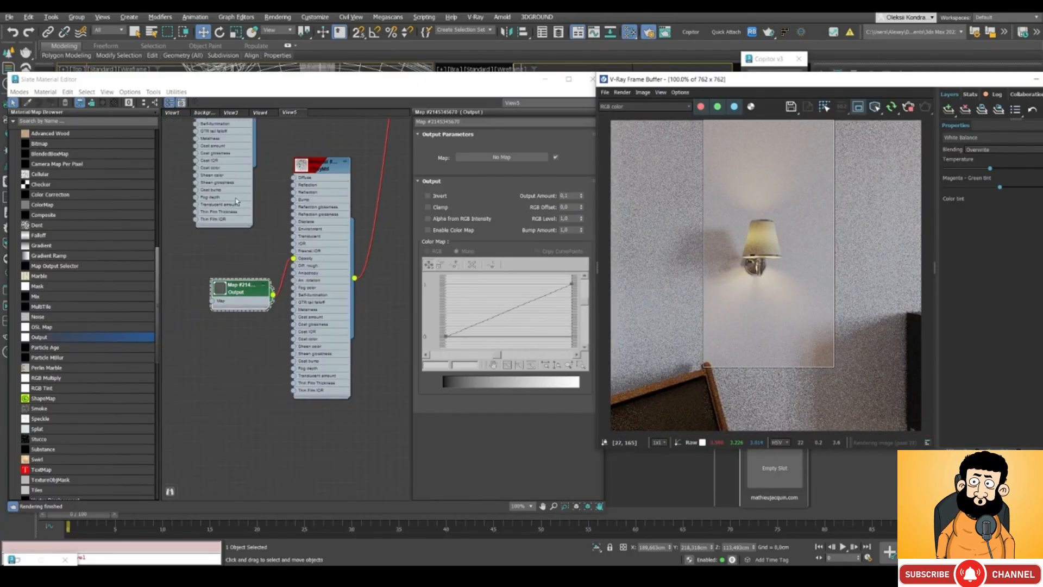
pyautogui.moveTo(237, 201); pyautogui.dragTo(230, 303, button='middle')
pyautogui.scroll(-1, 313, 261)
pyautogui.moveTo(334, 190); pyautogui.dragTo(322, 119, button='middle')
pyautogui.scroll(1, 310, 307)
pyautogui.moveTo(256, 331); pyautogui.dragTo(244, 333)
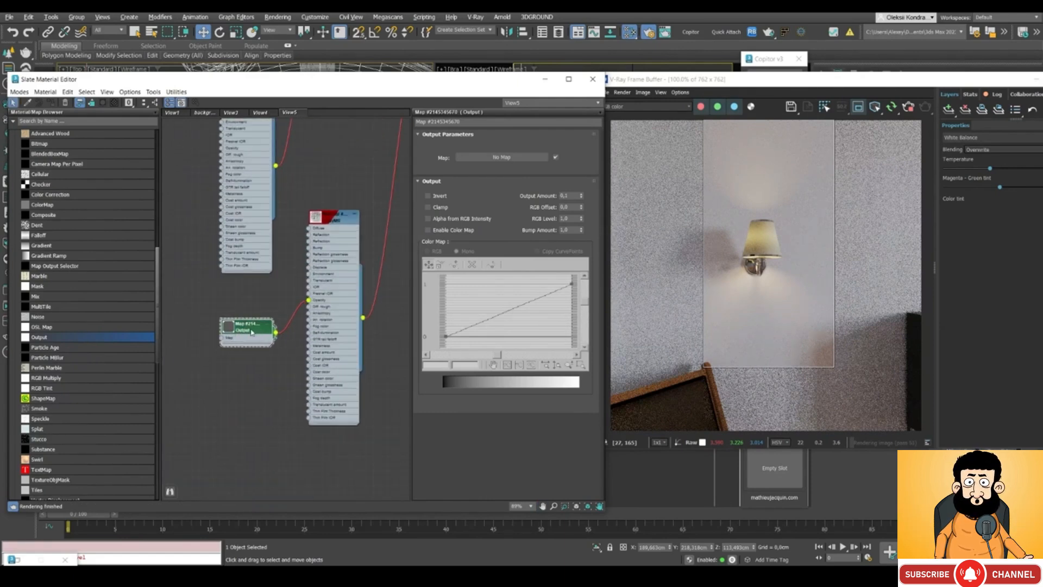
pyautogui.scroll(-1, 350, 194)
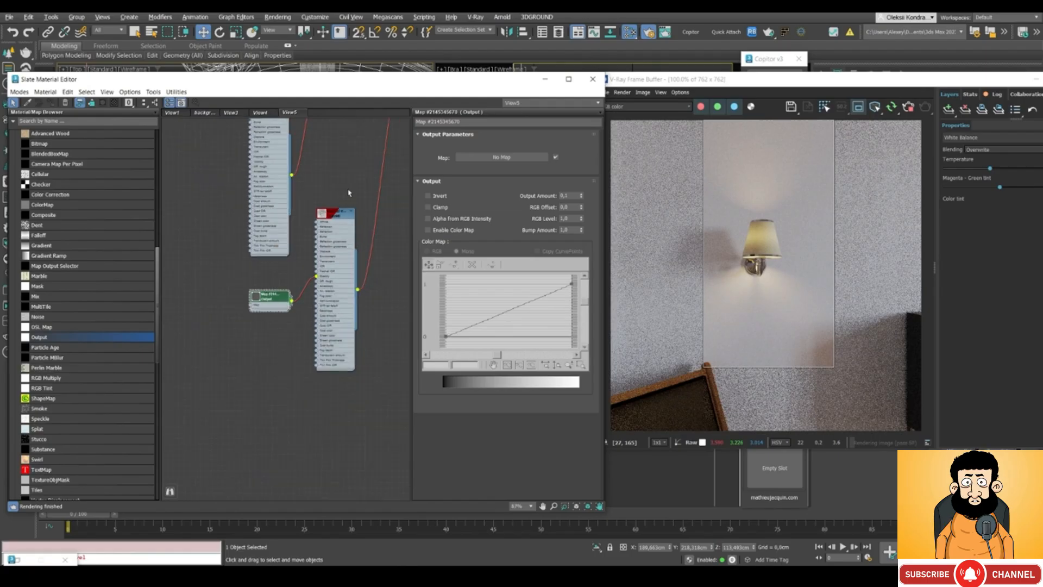
# Review the override material's node connections, minimize the Slate Material Editor and move the render window over the viewports
pyautogui.moveTo(389, 124); pyautogui.dragTo(330, 310, button='middle')
pyautogui.scroll(2, 361, 253)
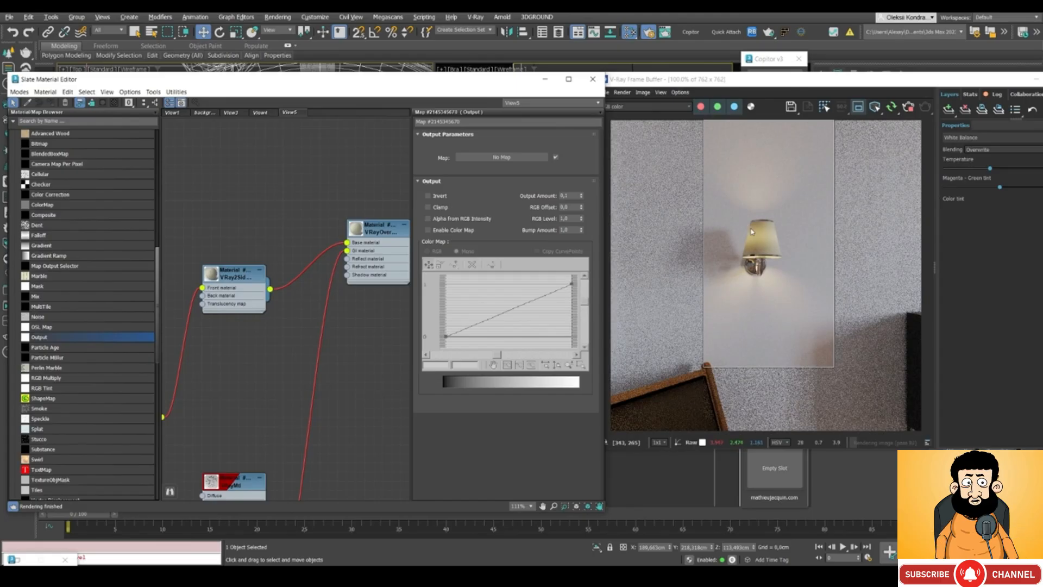
pyautogui.click(546, 81)
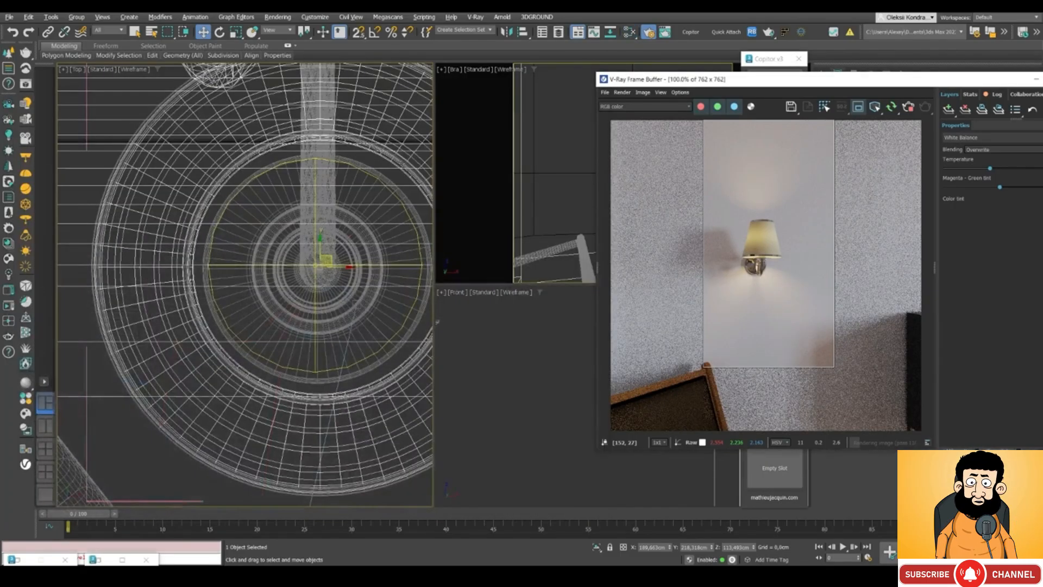
pyautogui.scroll(-5, 319, 253)
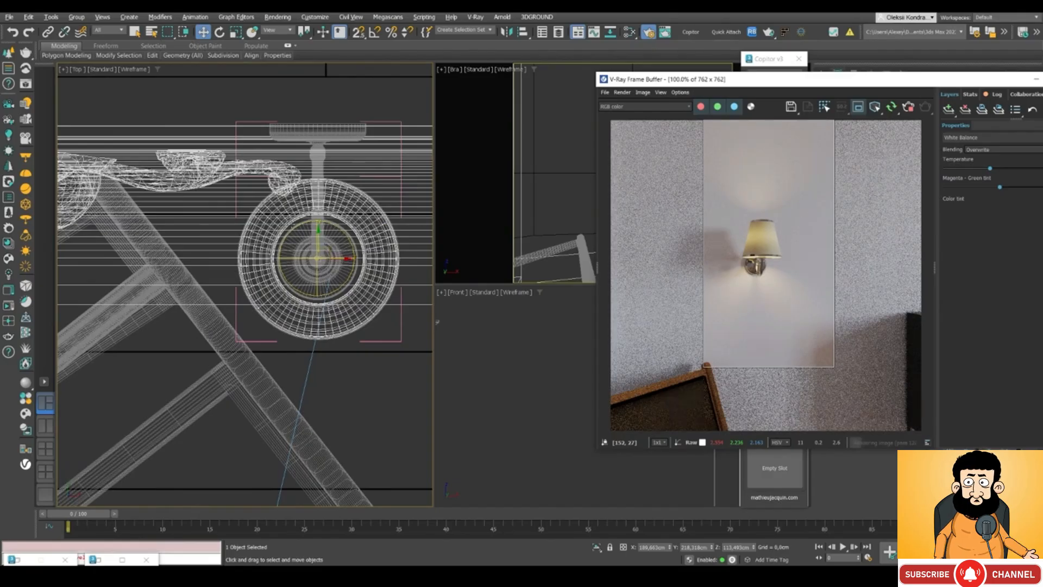
pyautogui.scroll(-5, 302, 223)
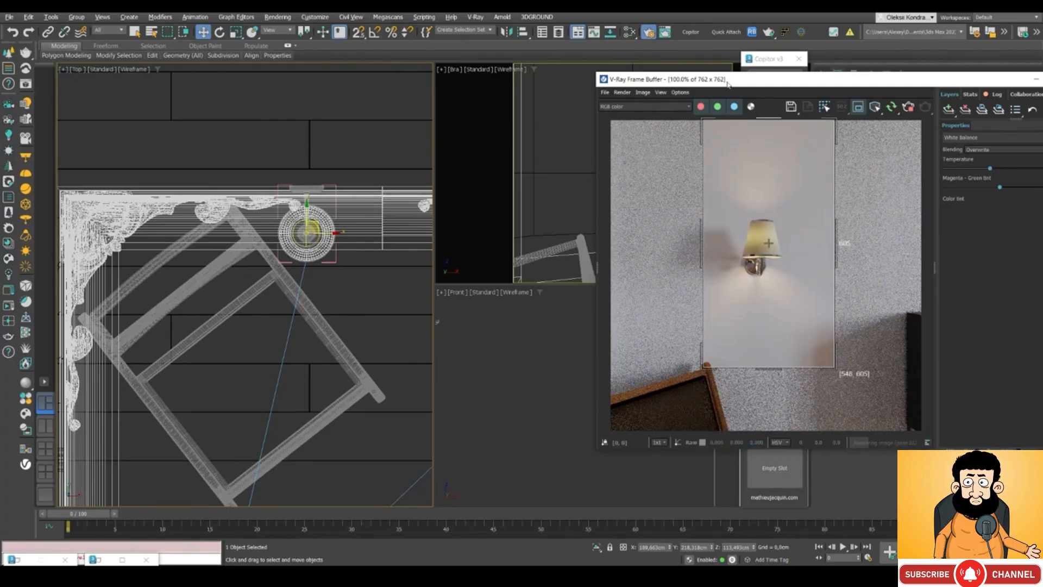
pyautogui.moveTo(724, 81); pyautogui.dragTo(503, 101)
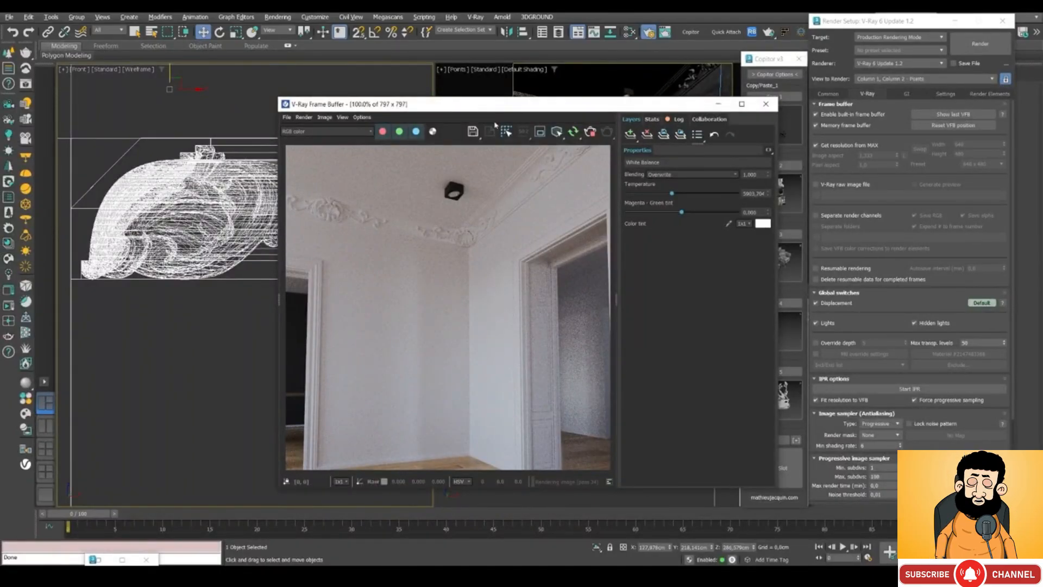
# Minimize the Render Setup window and close the Copitor window to uncover the command panel
pyautogui.moveTo(501, 109); pyautogui.dragTo(494, 105)
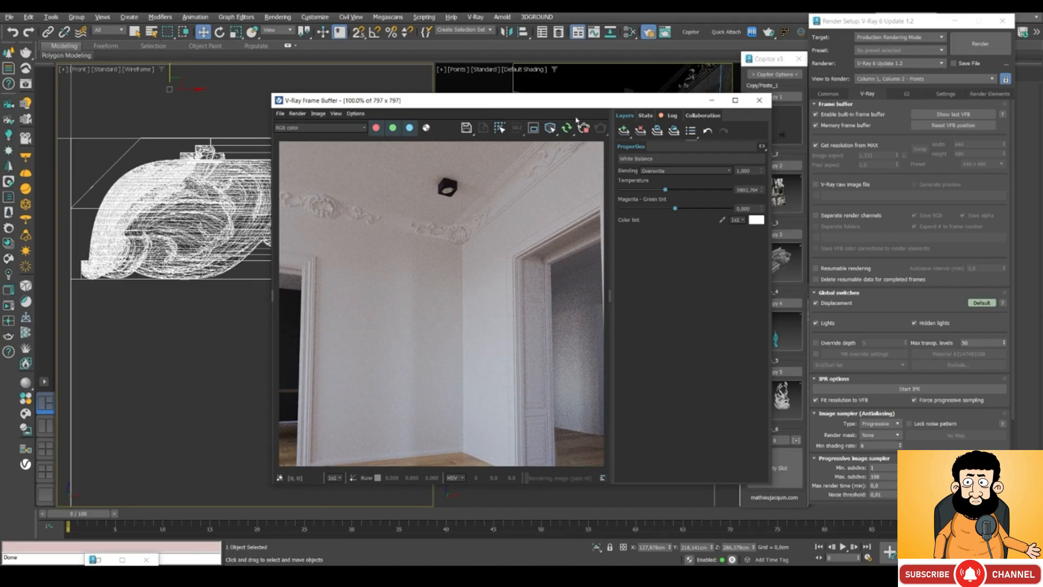
pyautogui.click(954, 20)
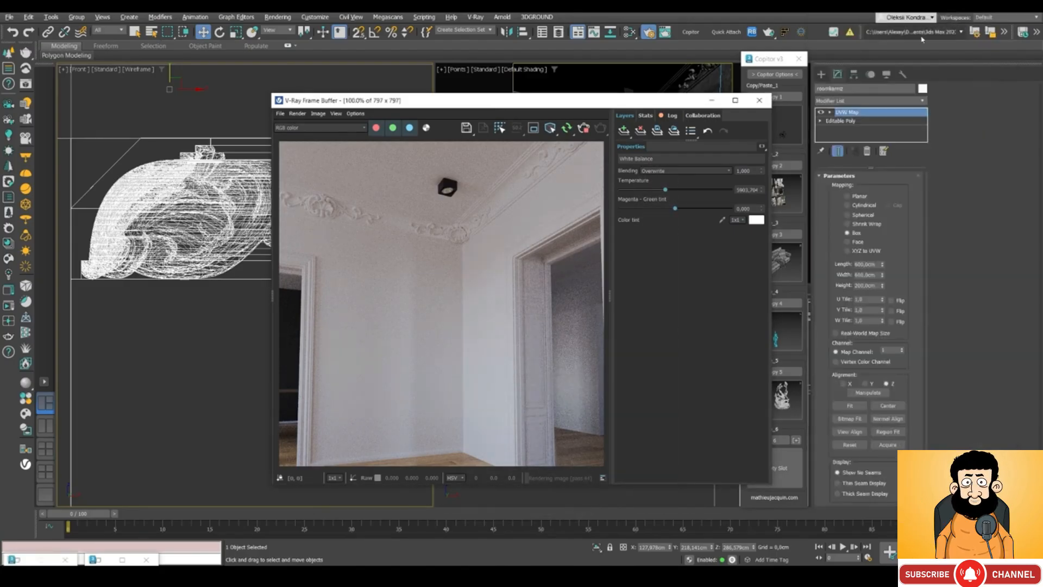
pyautogui.click(800, 61)
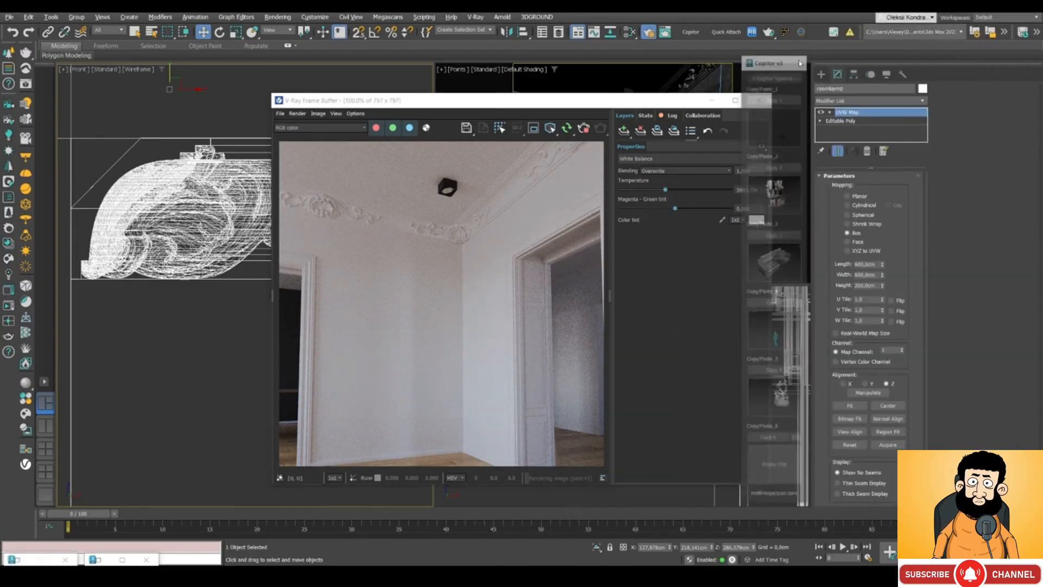
pyautogui.moveTo(593, 105); pyautogui.dragTo(636, 113)
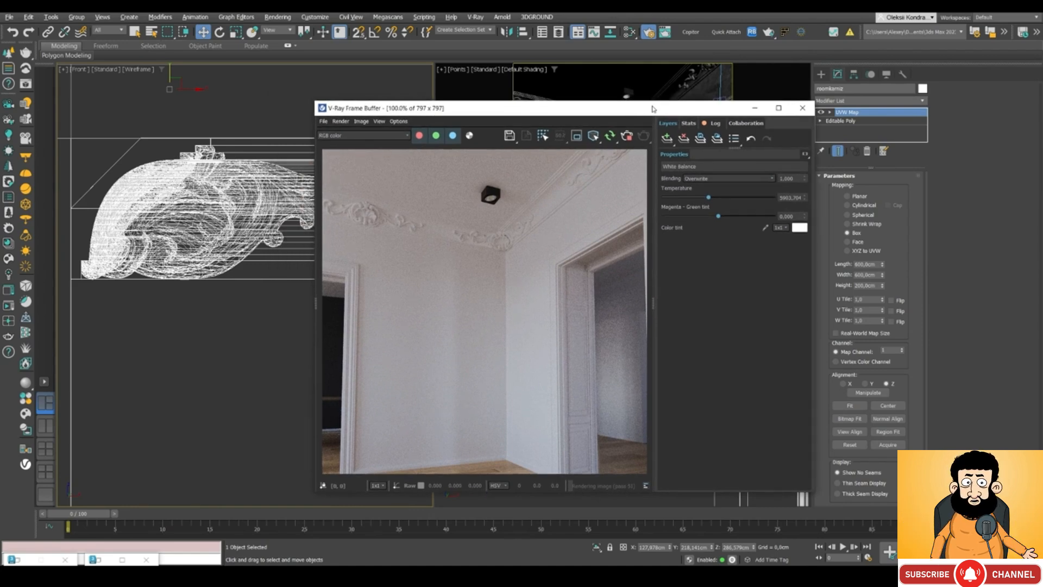
# Create a VRayIES light centred on the square ceiling spotlight in the Top view
pyautogui.click(822, 74)
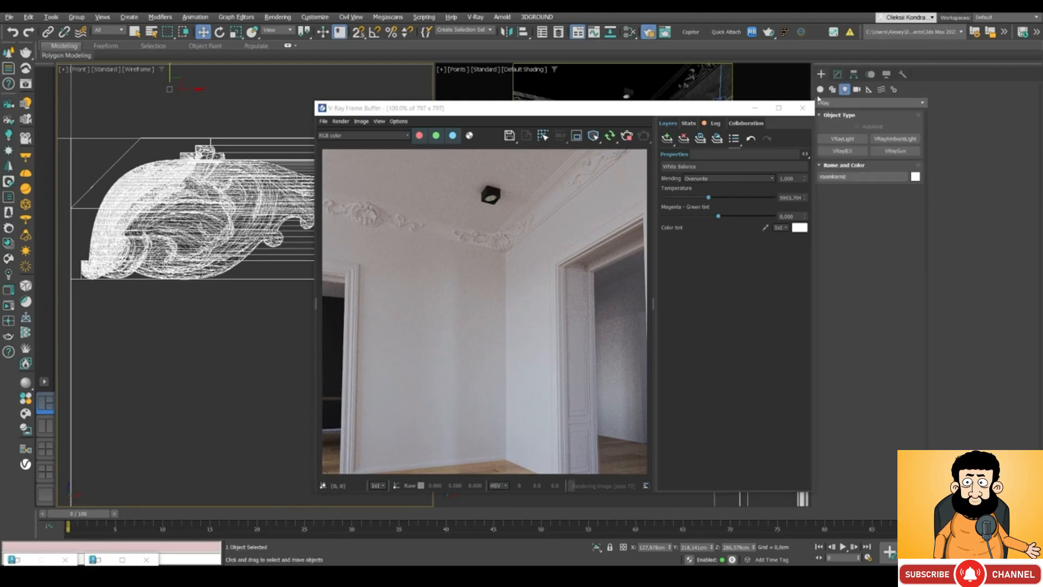
pyautogui.click(845, 89)
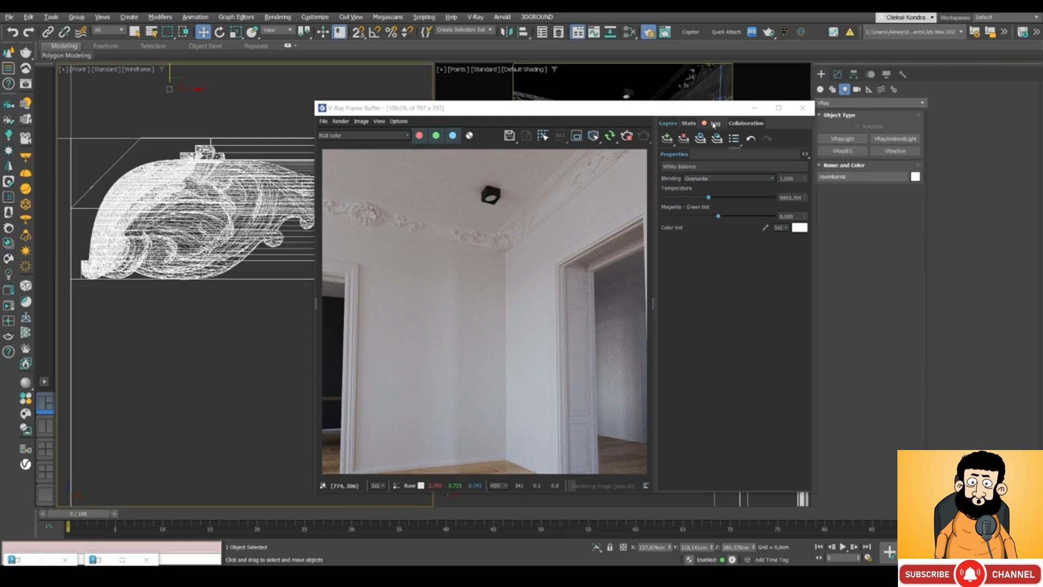
pyautogui.click(842, 151)
pyautogui.moveTo(652, 113); pyautogui.dragTo(852, 151)
pyautogui.scroll(-6, 225, 156)
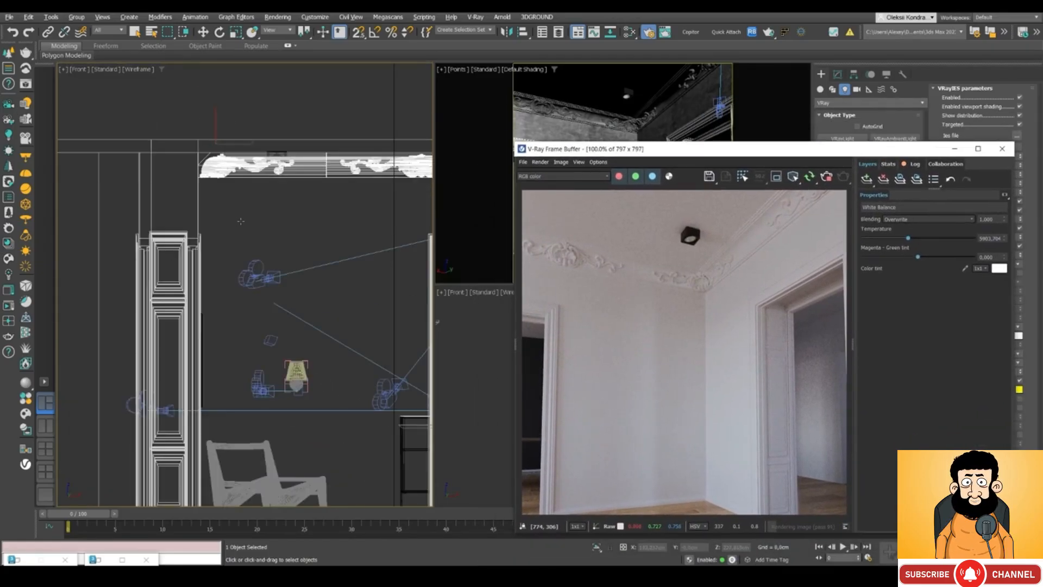
pyautogui.press('t')
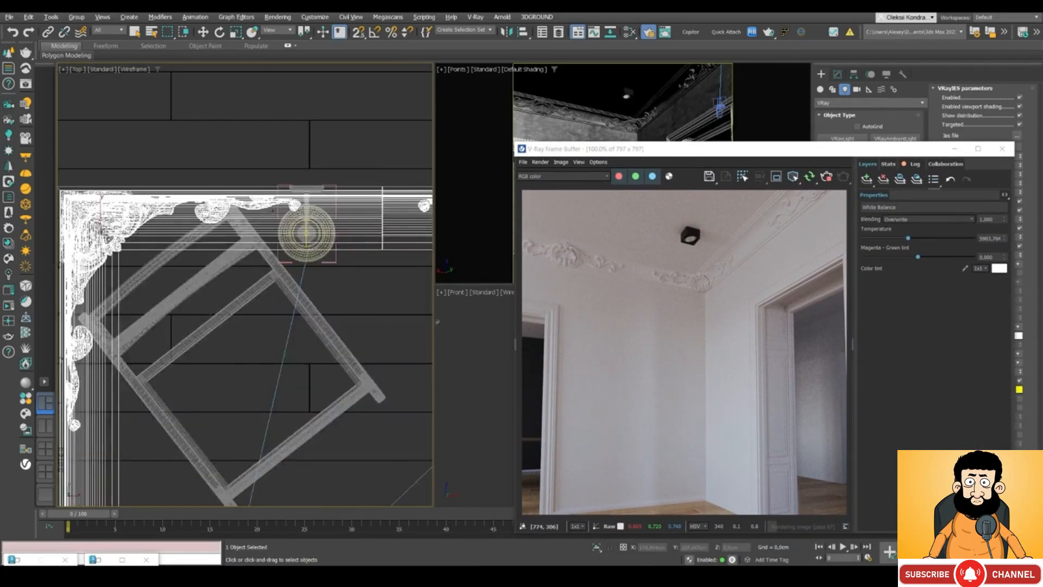
pyautogui.scroll(15, 265, 359)
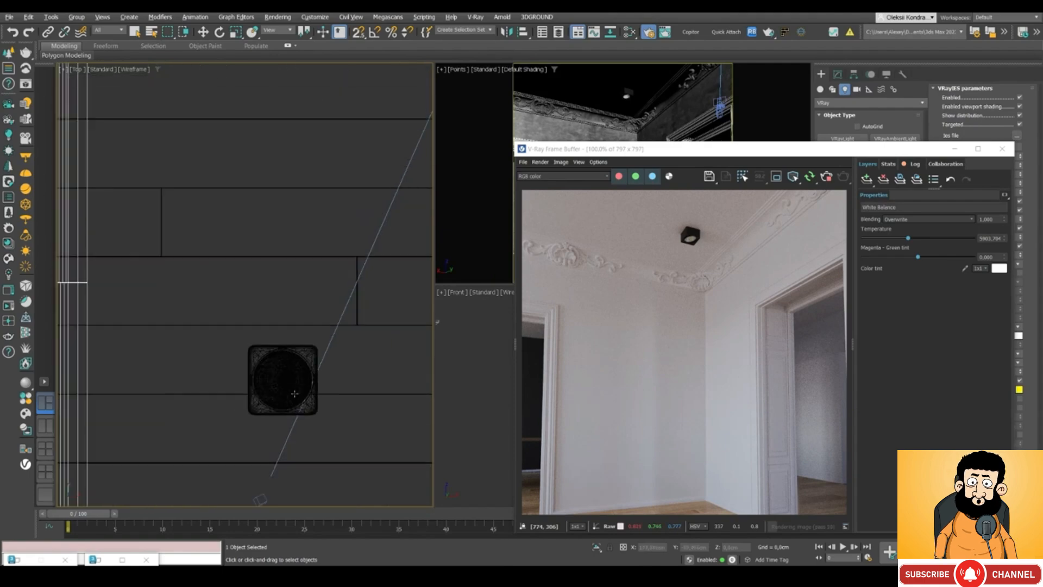
pyautogui.click(268, 355)
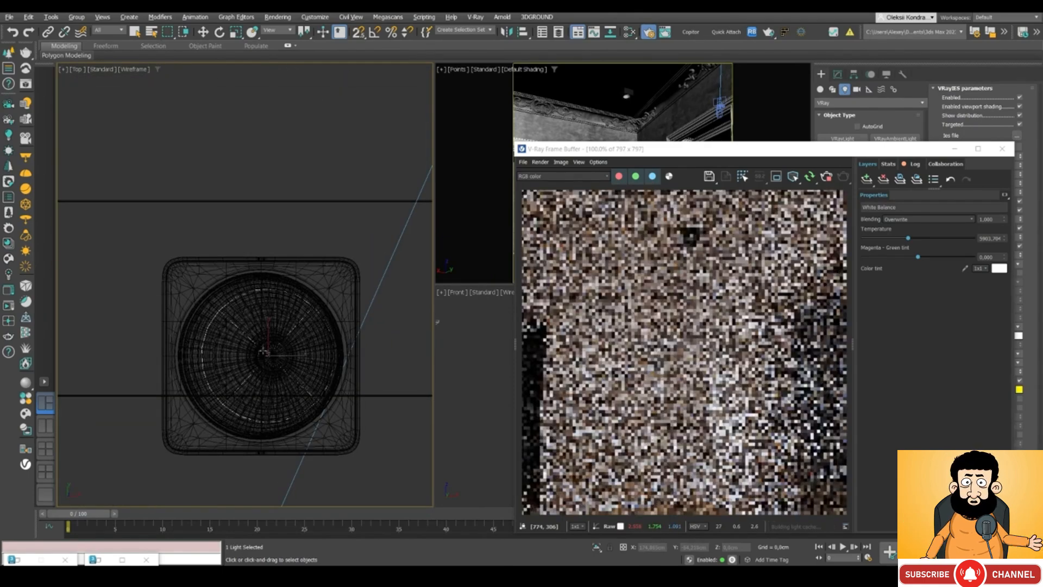
# Raise the IES light in the Front view from floor level to just below the ceiling spotlight
pyautogui.press('w')
pyautogui.press('f')
pyautogui.scroll(-8, 263, 351)
pyautogui.scroll(3, 263, 350)
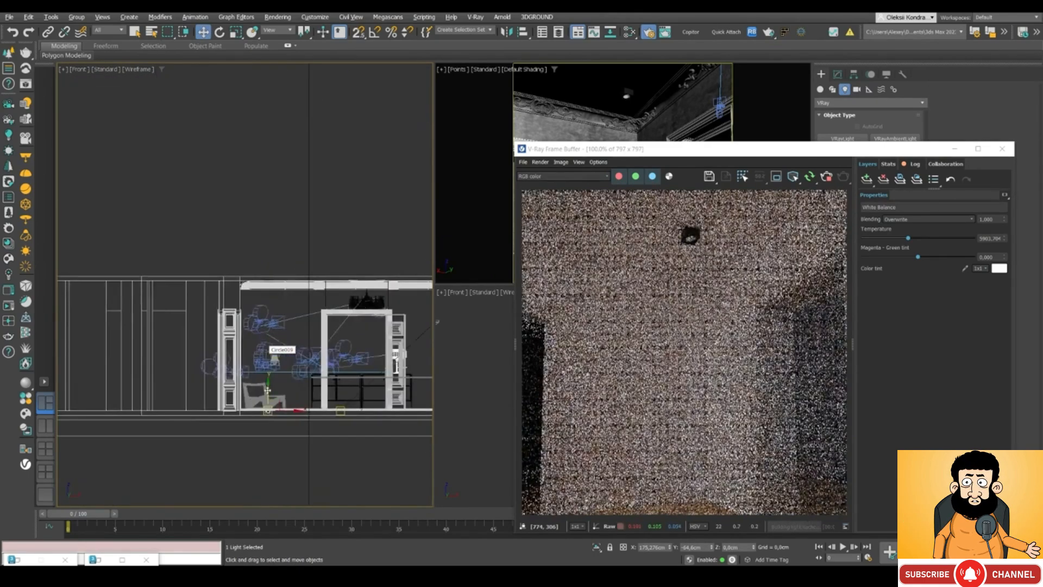
pyautogui.moveTo(268, 399); pyautogui.dragTo(269, 281)
pyautogui.scroll(14, 269, 282)
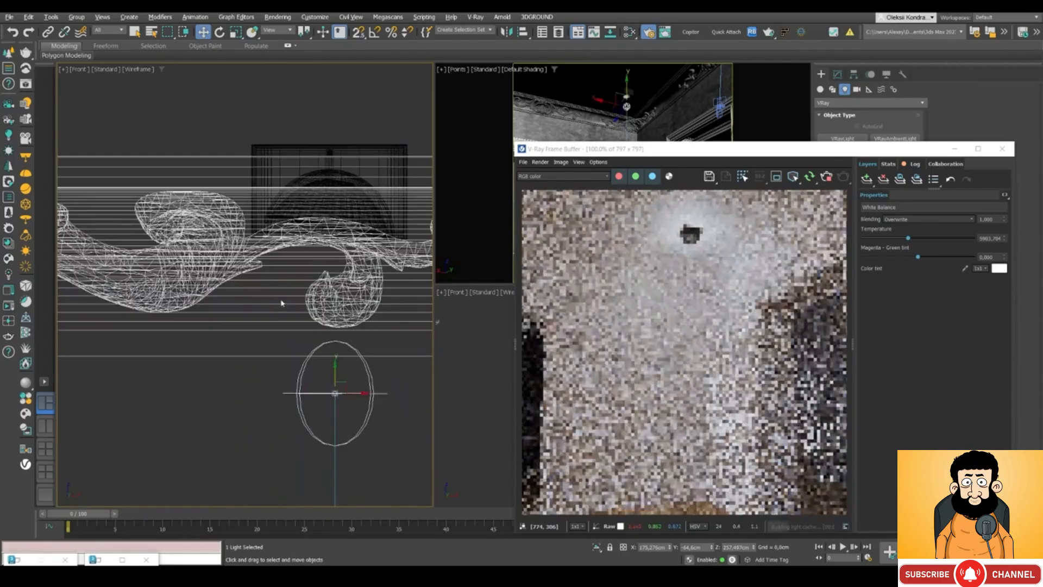
pyautogui.moveTo(336, 362); pyautogui.dragTo(337, 270)
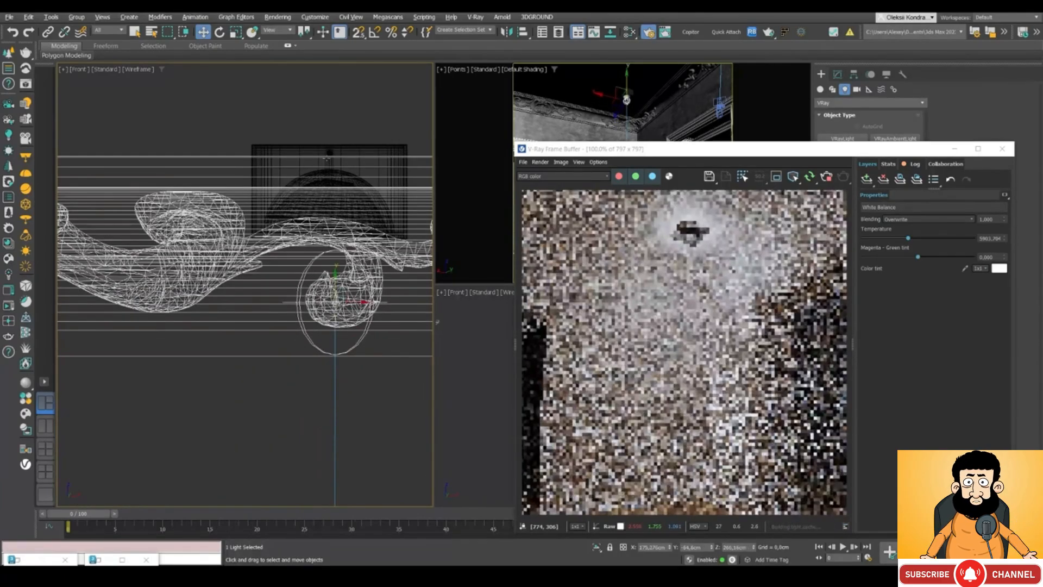
# Inspect the IES light's effect around the ceiling spotlight and compare the light patterns in the T1 to T18 reference chart
pyautogui.moveTo(624, 148); pyautogui.dragTo(375, 108)
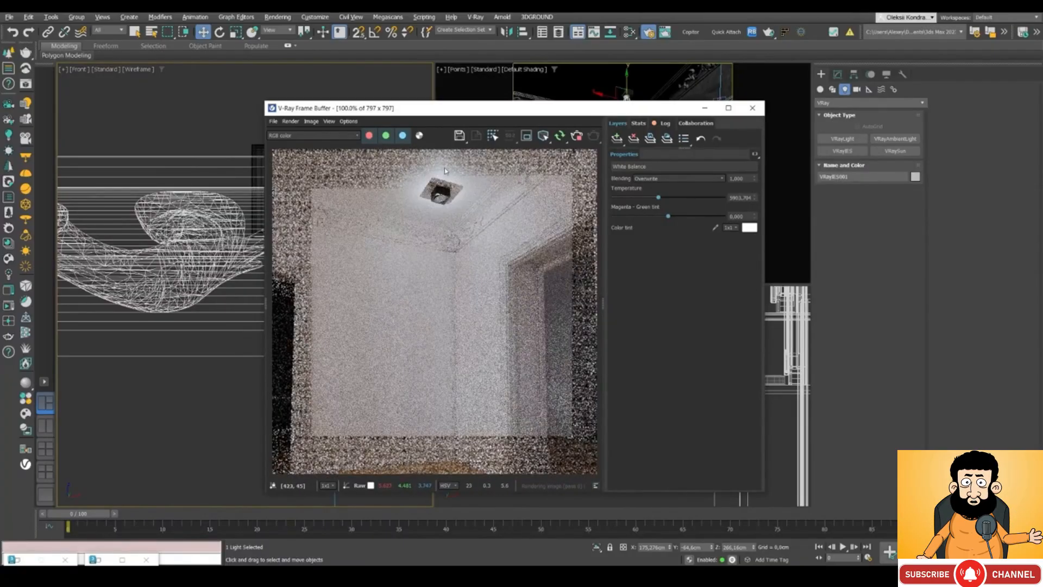
pyautogui.scroll(2, 441, 179)
pyautogui.scroll(-2, 440, 176)
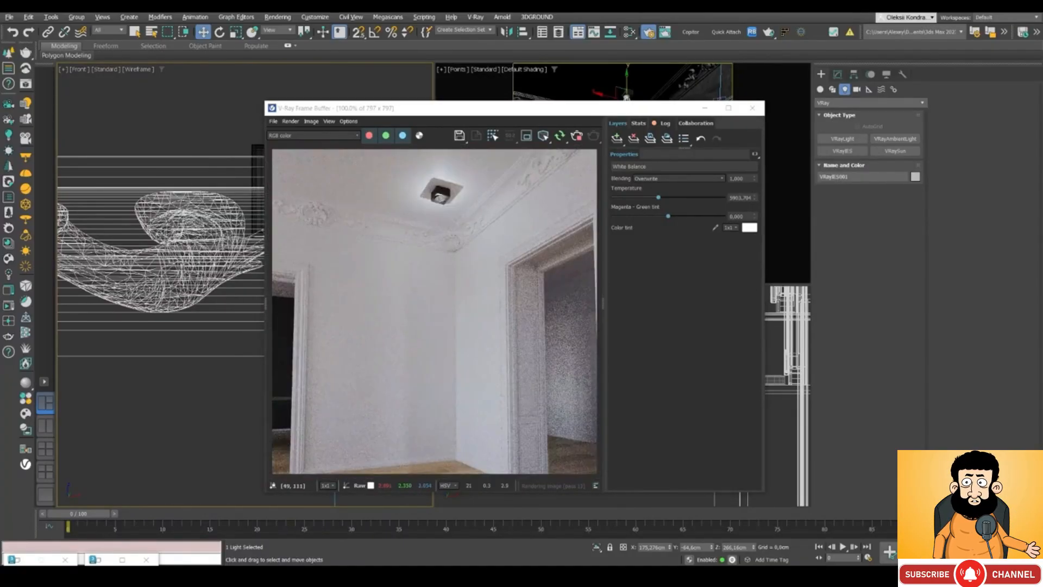
pyautogui.moveTo(0, 266); pyautogui.dragTo(292, 236, button='right')
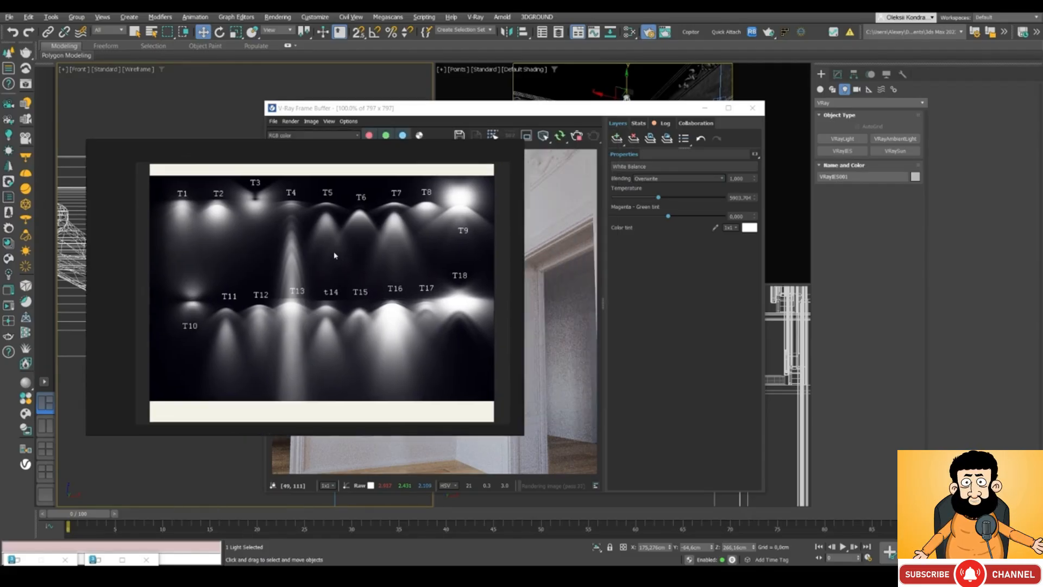
# Load the T11.ies file from C:\Work\Light-workshop\IES into the VRayIES light
pyautogui.click(837, 74)
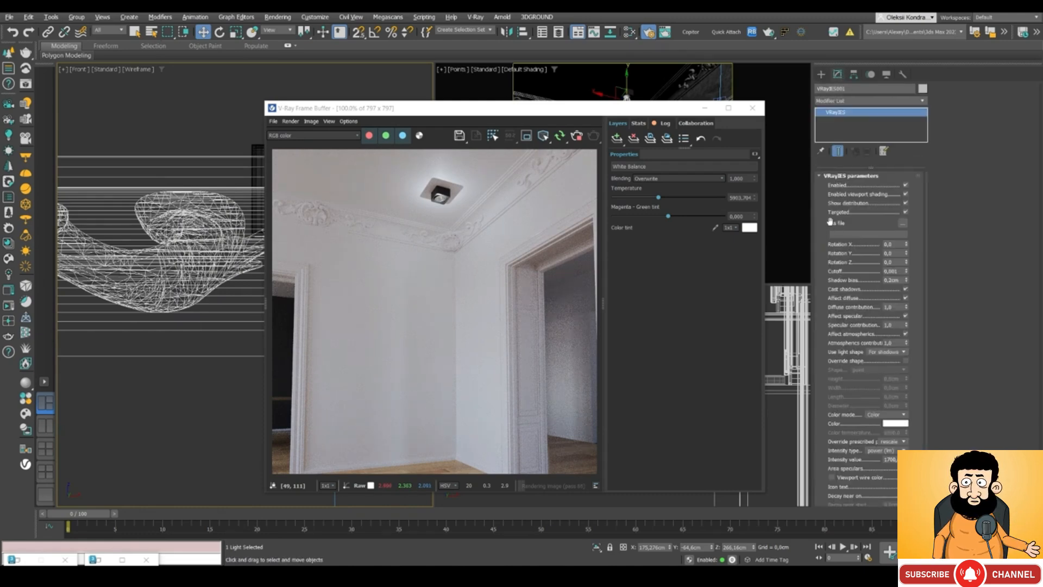
pyautogui.click(902, 224)
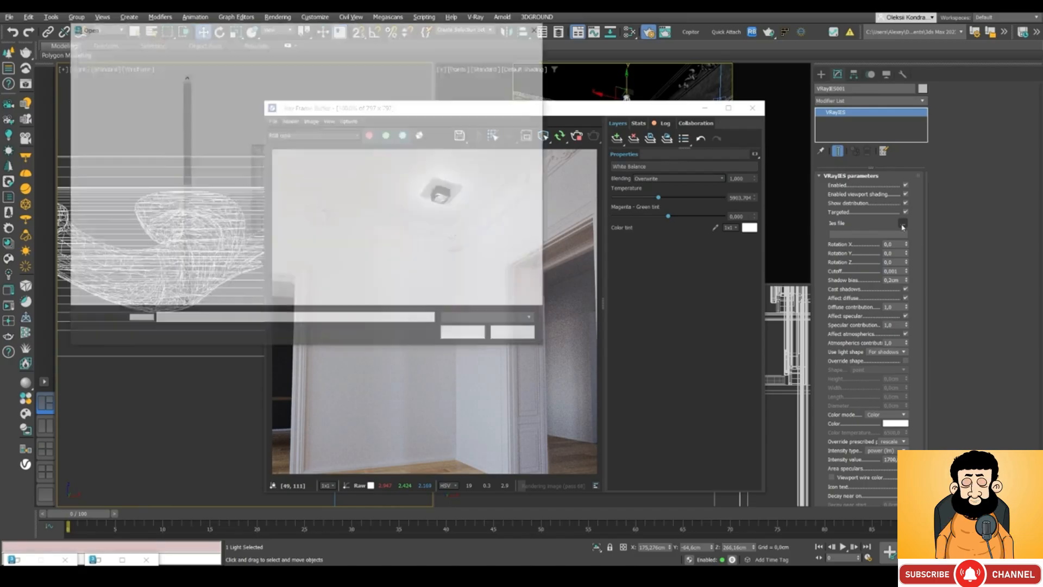
pyautogui.write('C:\\Work\\Light-workshop\\IES')
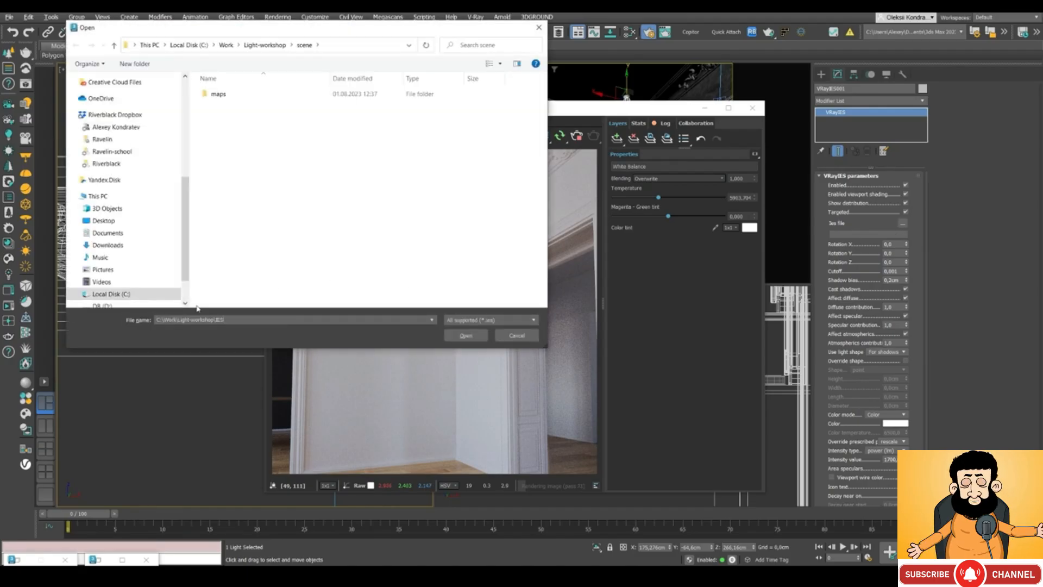
pyautogui.press('Return')
pyautogui.doubleClick(239, 215)
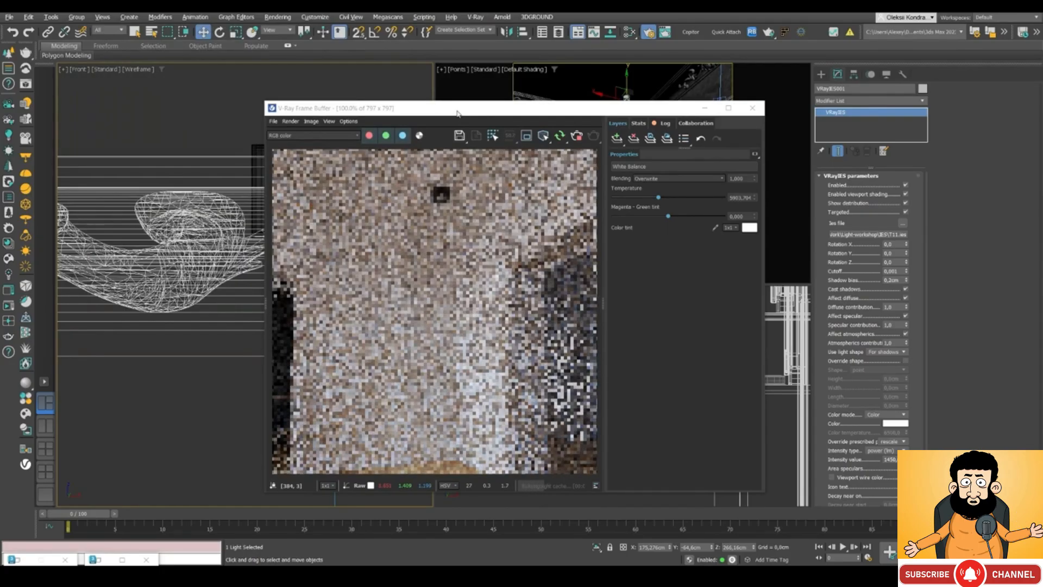
# Move the IES light slightly higher in the Front view, closer to the ceiling spotlight
pyautogui.moveTo(499, 107); pyautogui.dragTo(552, 61)
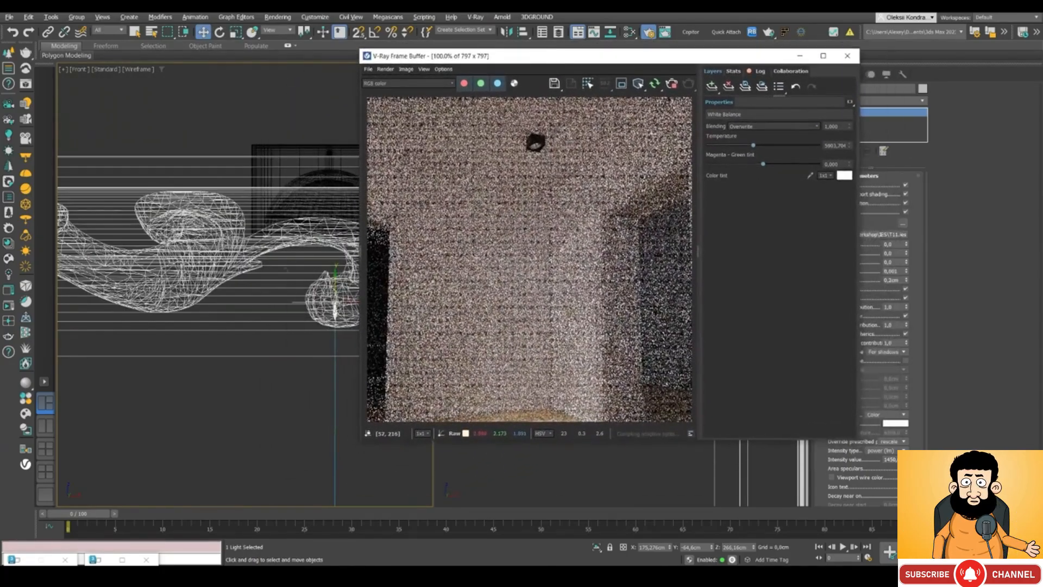
pyautogui.scroll(-3, 289, 280)
pyautogui.scroll(-2, 289, 279)
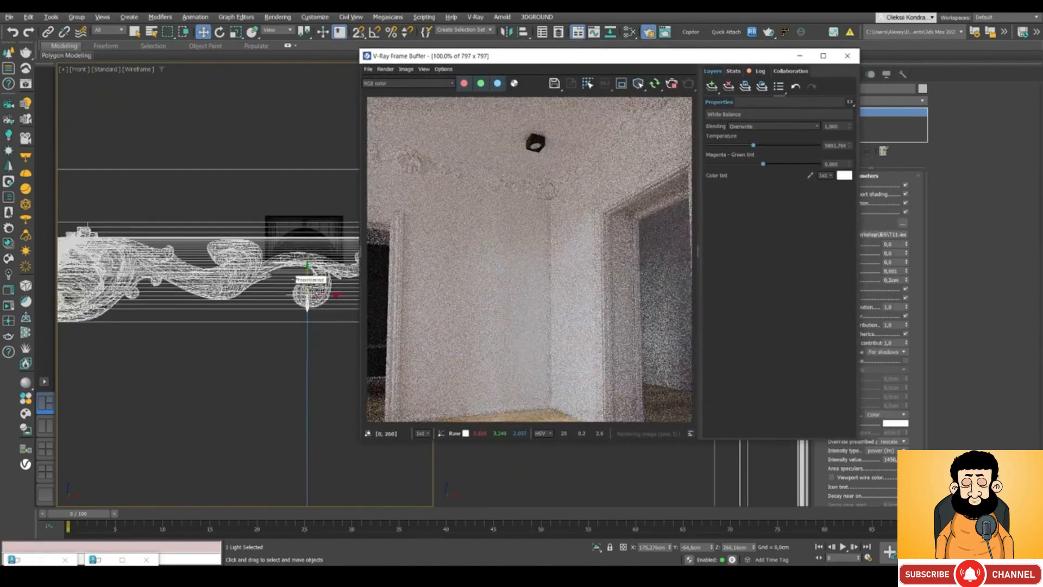
pyautogui.moveTo(307, 270); pyautogui.dragTo(307, 251)
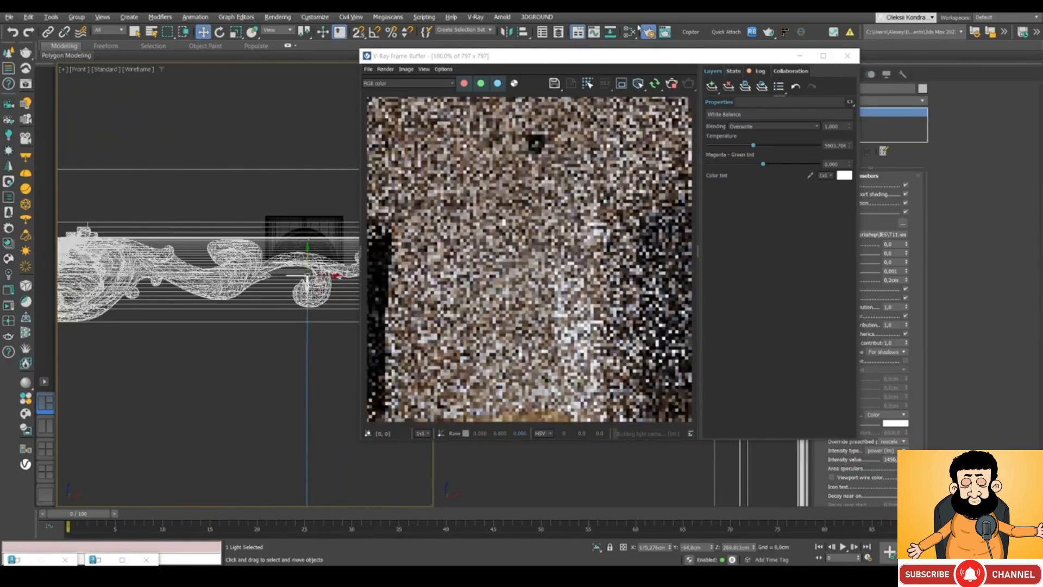
# Switch the IES light's color mode to Temperature and set the color temperature to 3000
pyautogui.moveTo(574, 59); pyautogui.dragTo(441, 63)
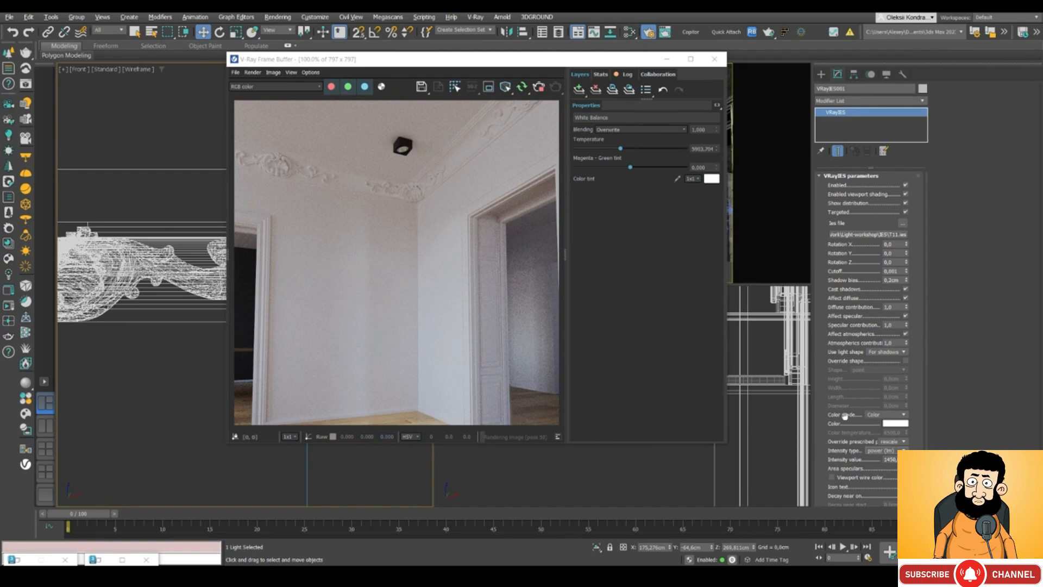
pyautogui.click(890, 414)
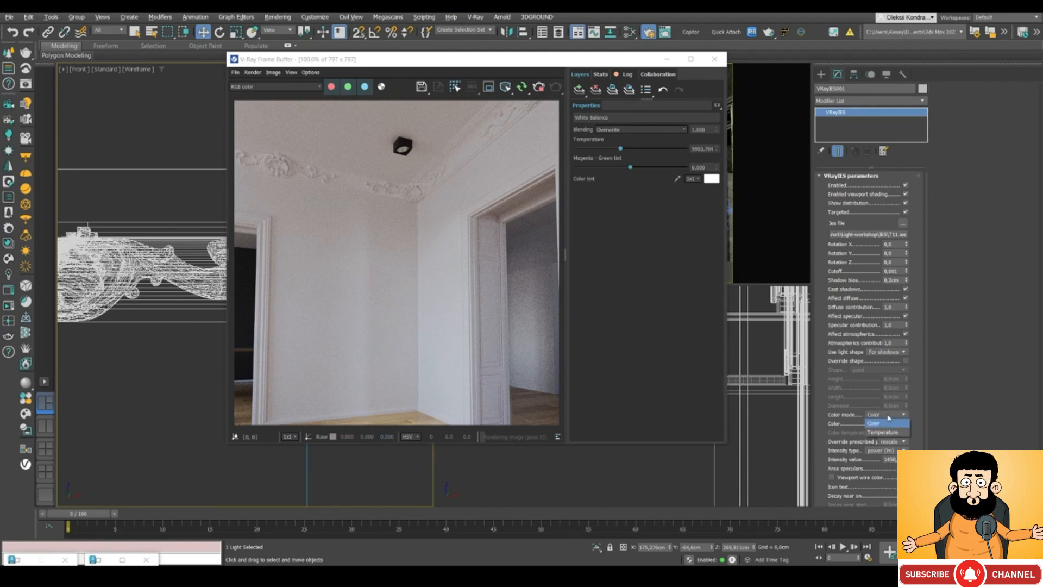
pyautogui.click(886, 427)
pyautogui.doubleClick(897, 432)
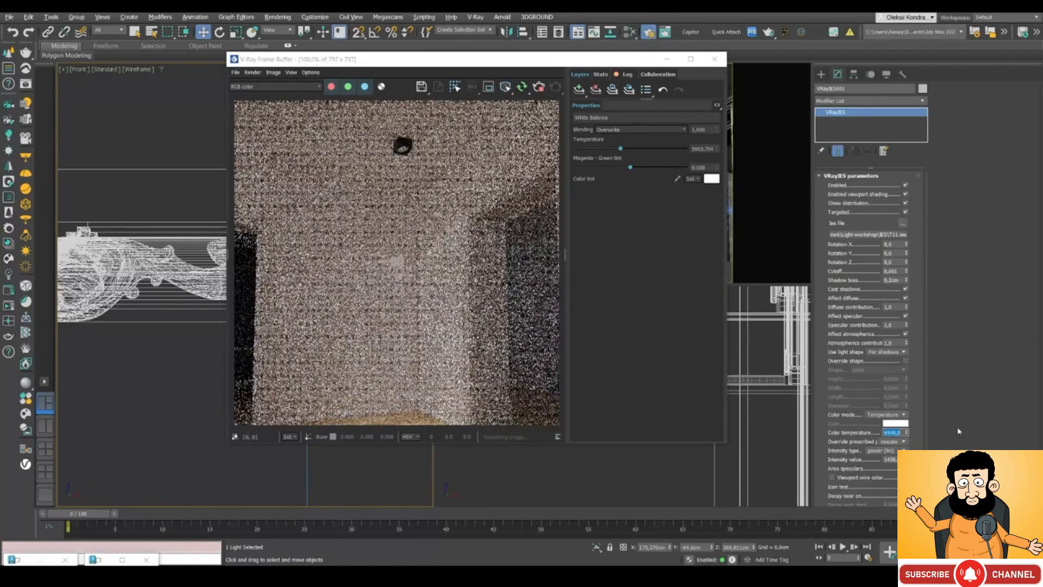
pyautogui.write('3000')
pyautogui.press('Return')
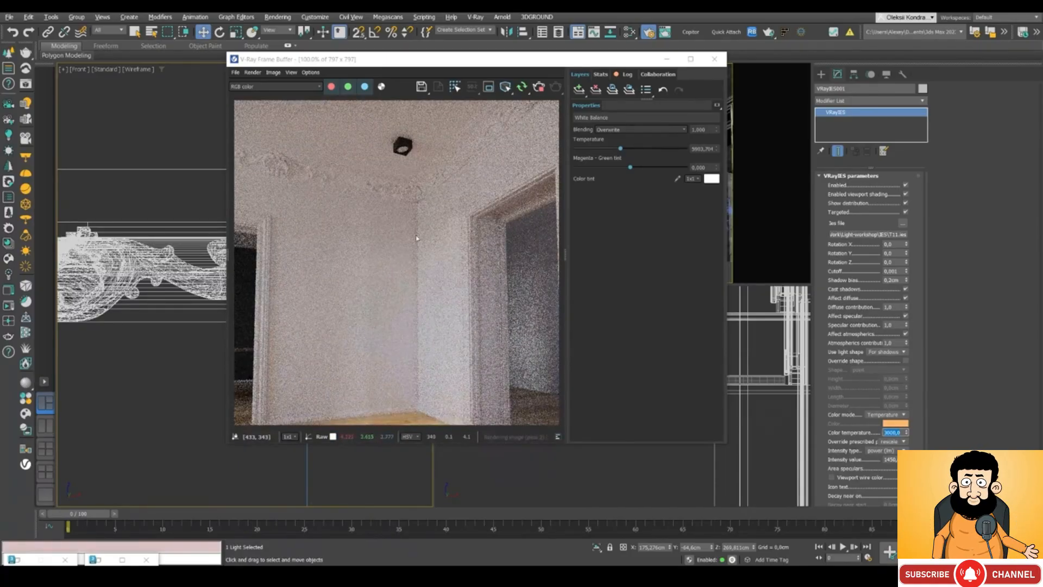
# Set the IES light's intensity value to 4000 and inspect the room corner in the render
pyautogui.click(889, 460)
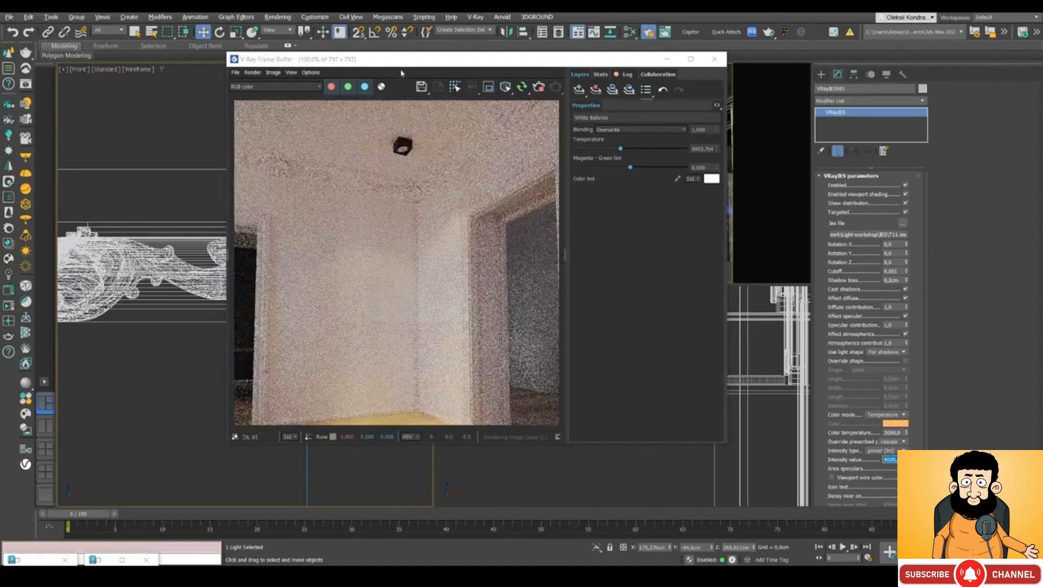
pyautogui.moveTo(396, 61); pyautogui.dragTo(467, 36)
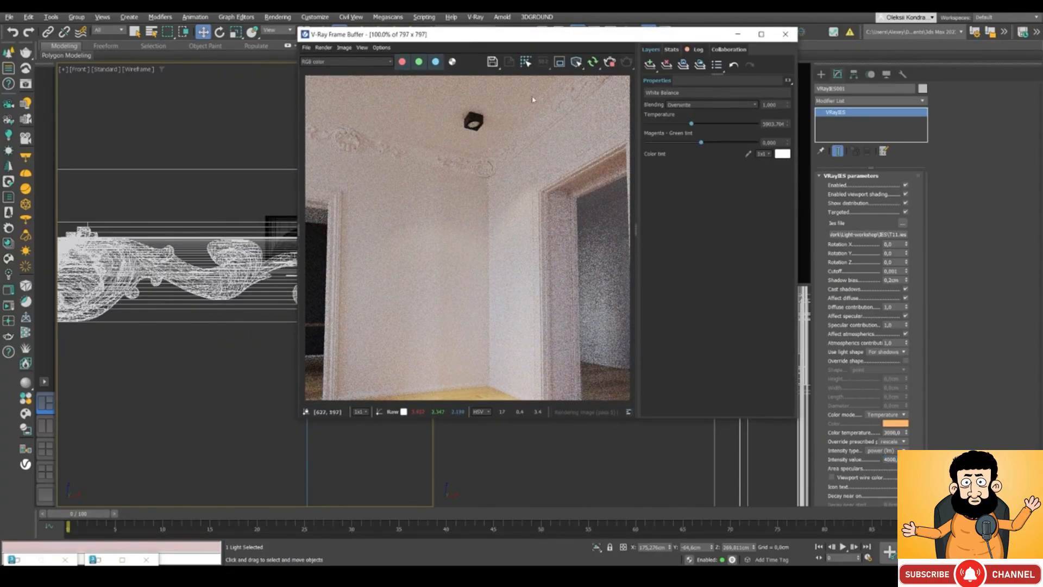
pyautogui.moveTo(393, 36); pyautogui.dragTo(471, 43)
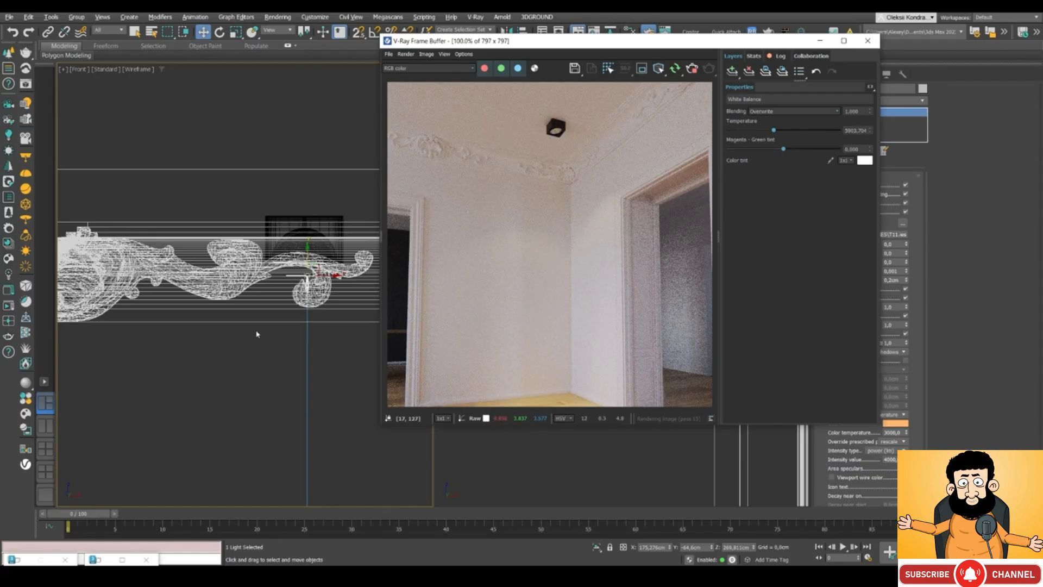
# Select the IES light's target near the floor and move it toward the room corner in the Top view
pyautogui.scroll(-9, 257, 333)
pyautogui.moveTo(257, 333); pyautogui.dragTo(283, 235, button='middle')
pyautogui.scroll(2, 283, 246)
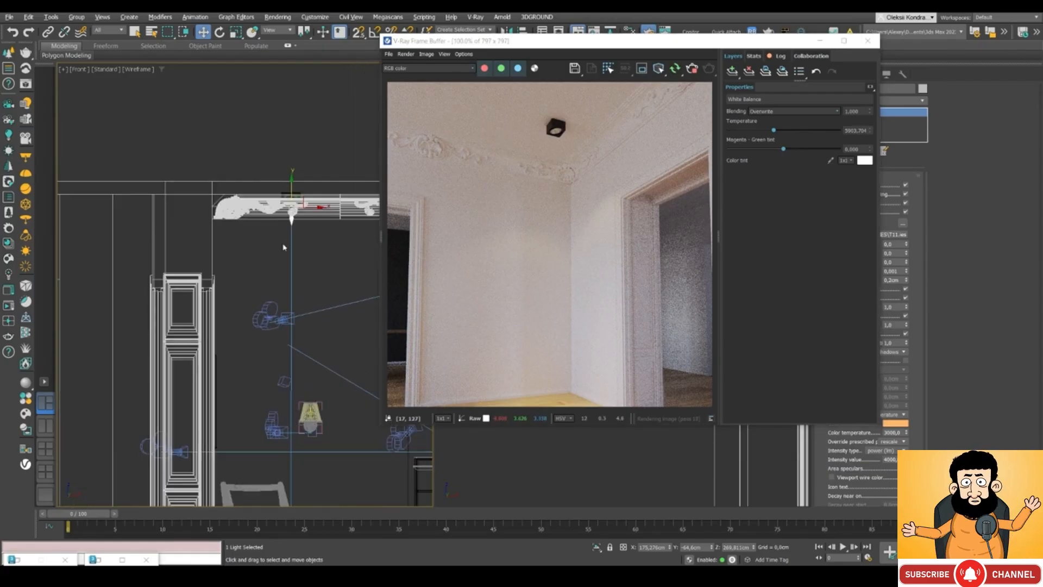
pyautogui.scroll(-4, 285, 358)
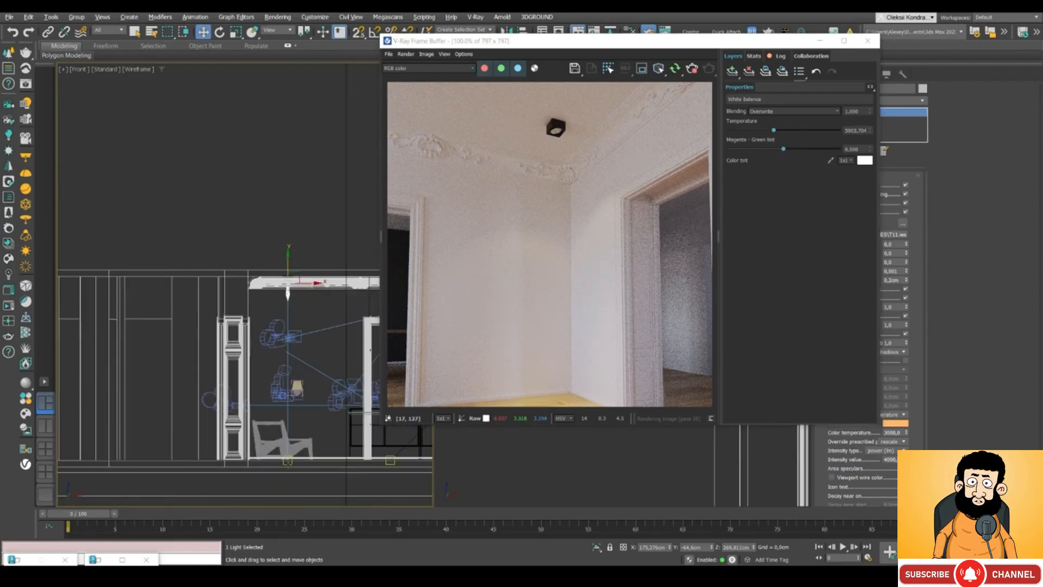
pyautogui.click(269, 435)
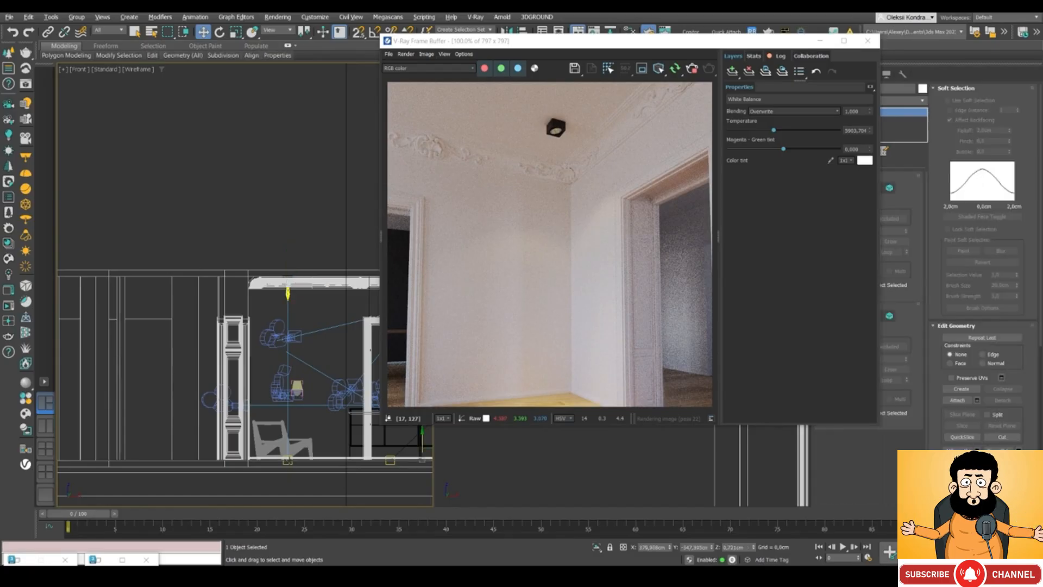
pyautogui.moveTo(289, 470); pyautogui.dragTo(300, 365, button='middle')
pyautogui.scroll(8, 300, 366)
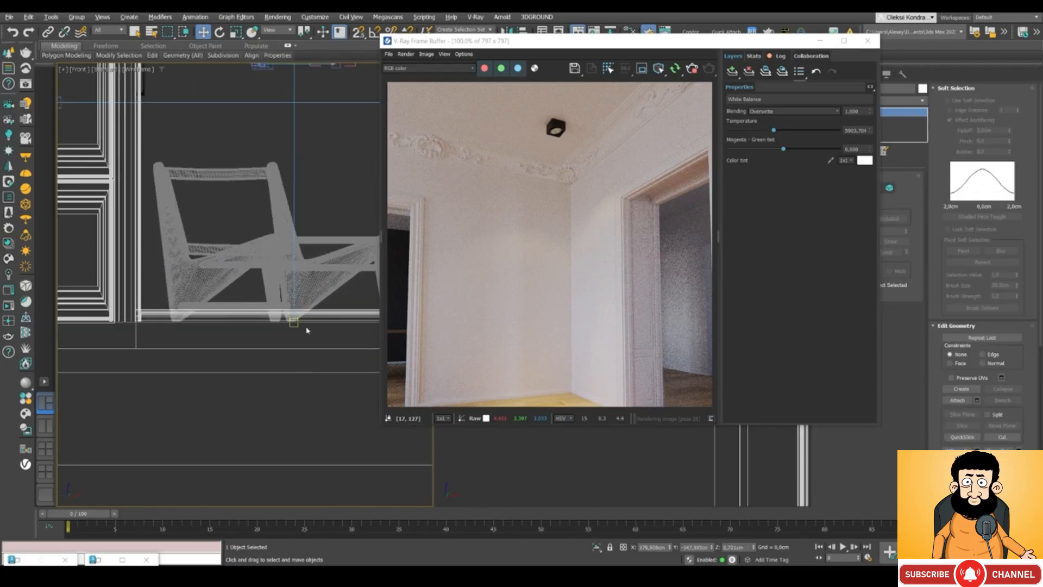
pyautogui.moveTo(283, 326); pyautogui.dragTo(283, 325)
pyautogui.press('t')
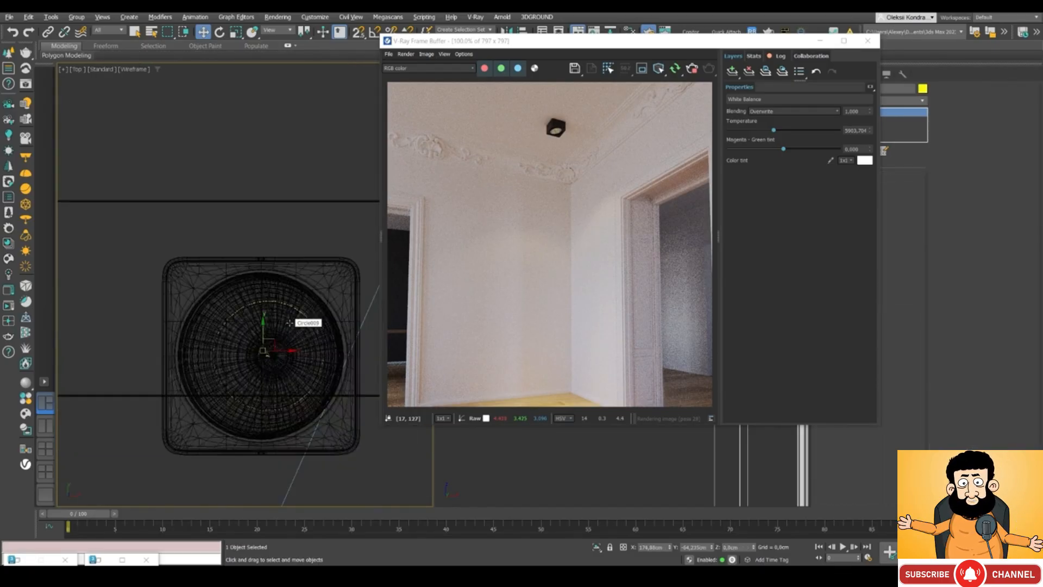
pyautogui.scroll(-5, 265, 352)
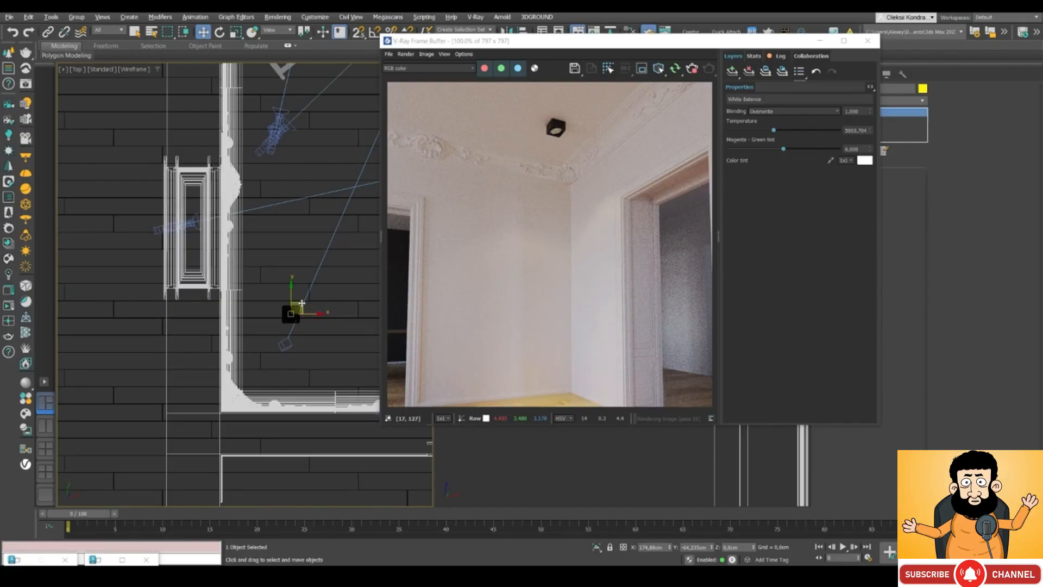
pyautogui.moveTo(277, 348); pyautogui.dragTo(262, 374)
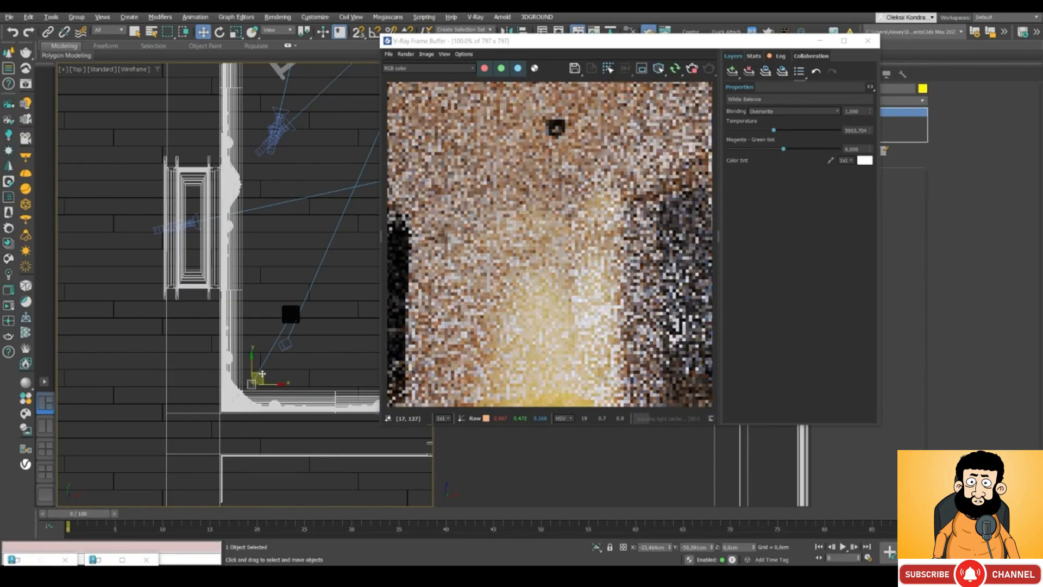
pyautogui.moveTo(503, 42); pyautogui.dragTo(583, 73)
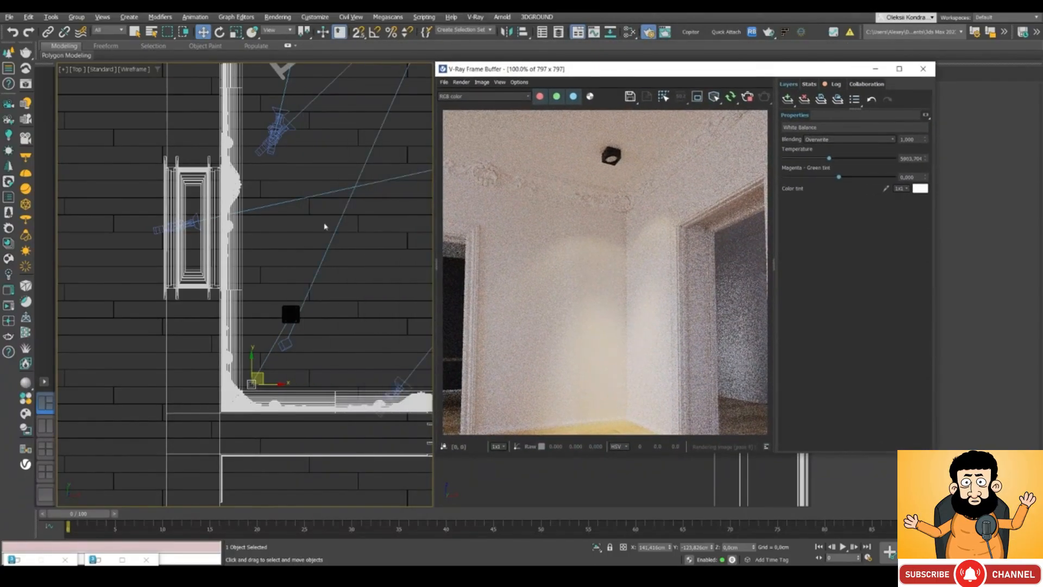
# Move the IES light itself away from the spotlight, closer to the room corner, in the Top view
pyautogui.scroll(-3, 353, 331)
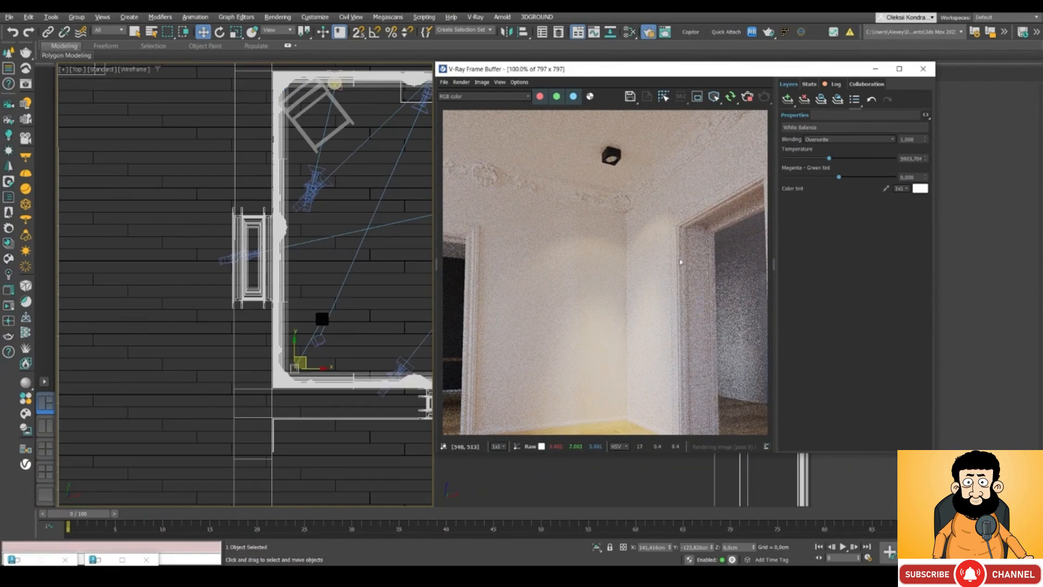
pyautogui.scroll(8, 305, 296)
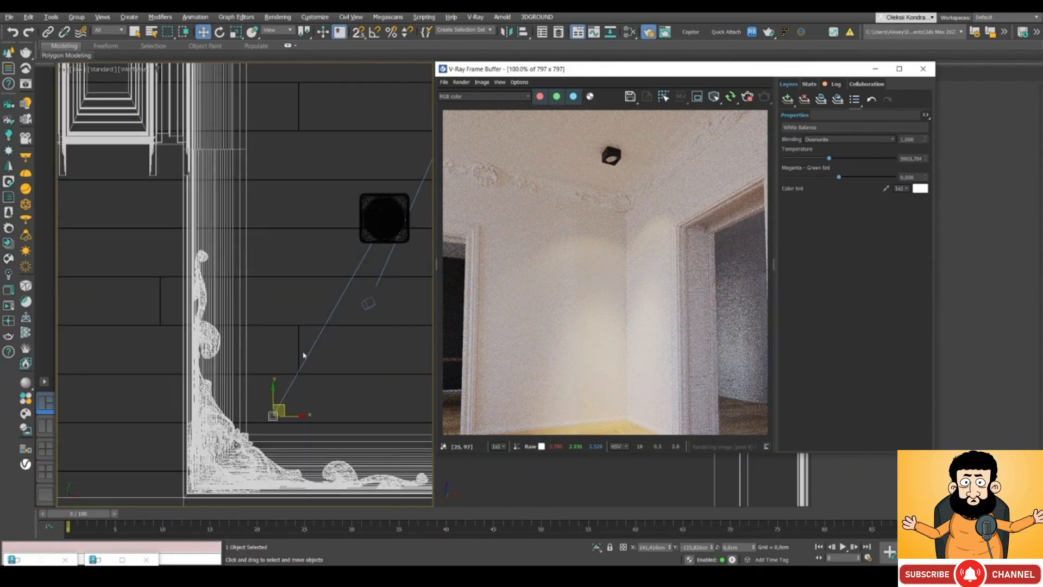
pyautogui.rightClick(302, 315)
pyautogui.click(289, 312)
pyautogui.click(391, 214)
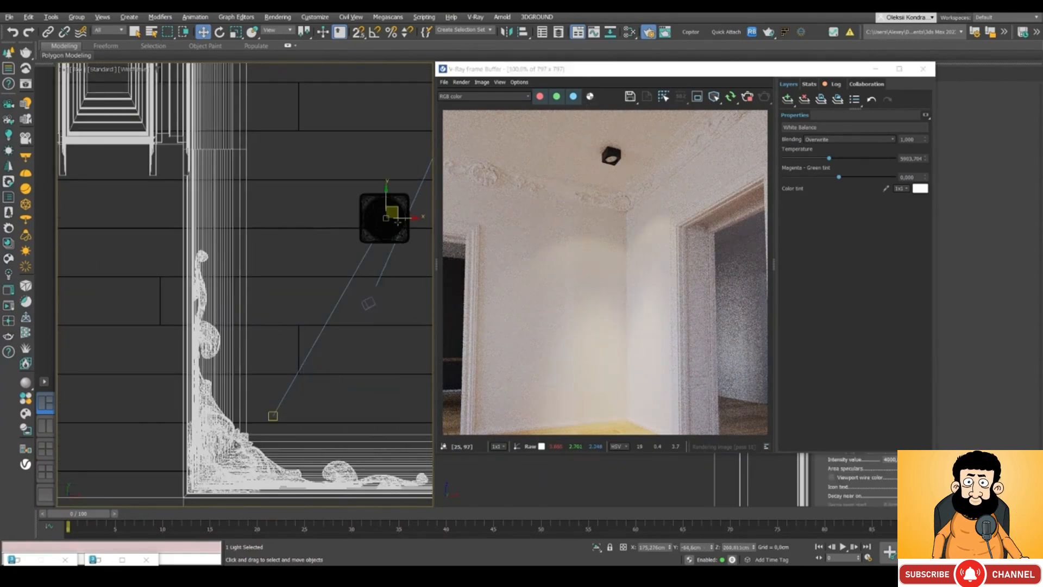
pyautogui.moveTo(397, 209); pyautogui.dragTo(334, 330)
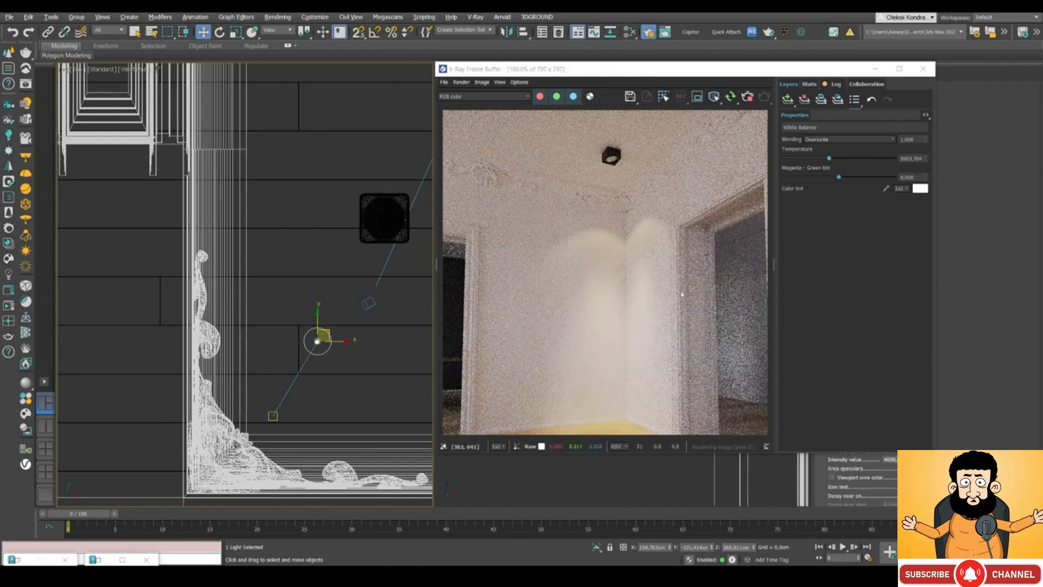
pyautogui.moveTo(592, 71); pyautogui.dragTo(440, 73)
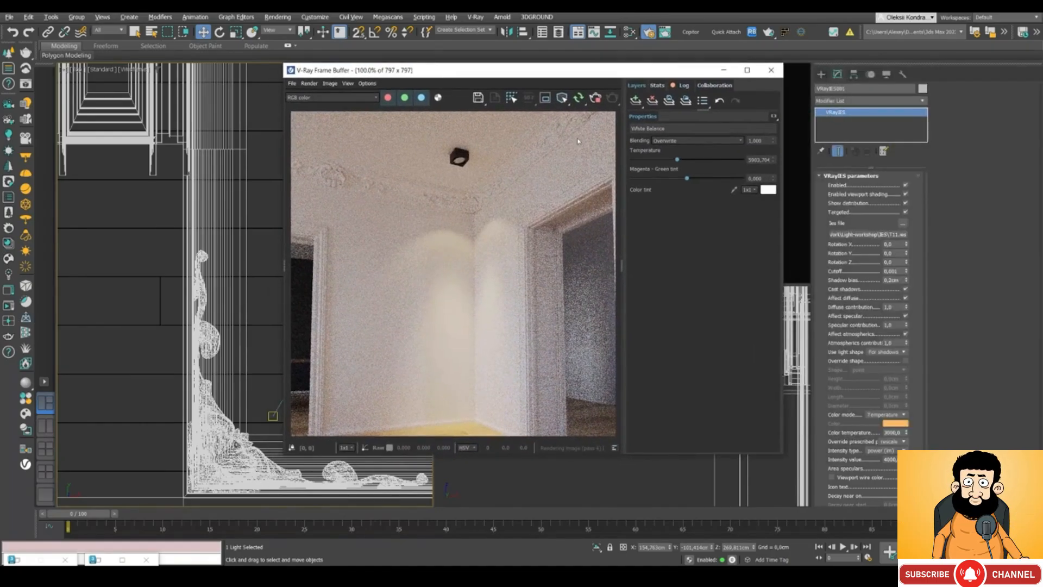
# Set the IES light's intensity value to 2000 and inspect the lit corner in the render
pyautogui.click(890, 459)
pyautogui.doubleClick(890, 460)
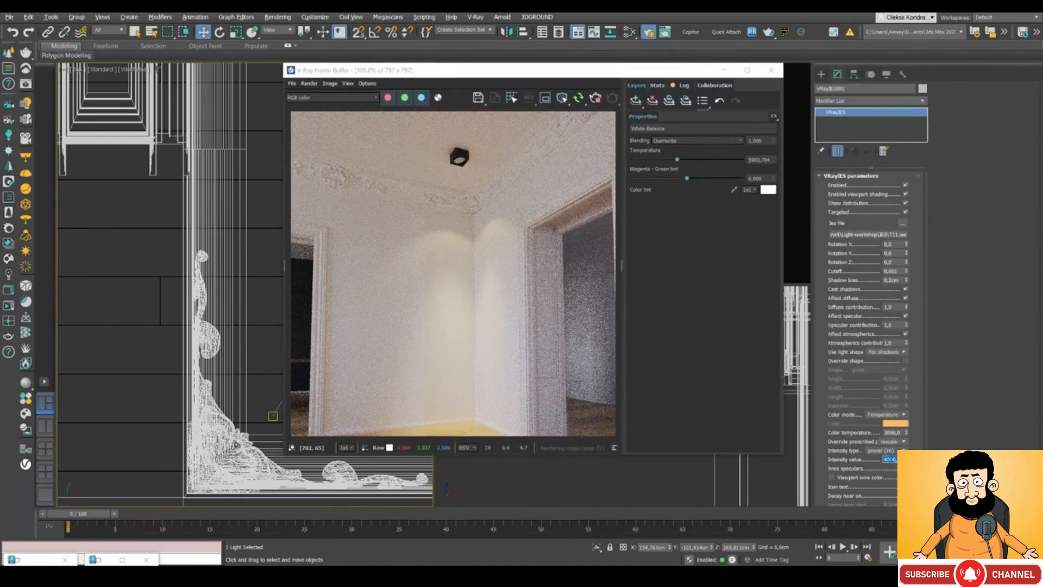
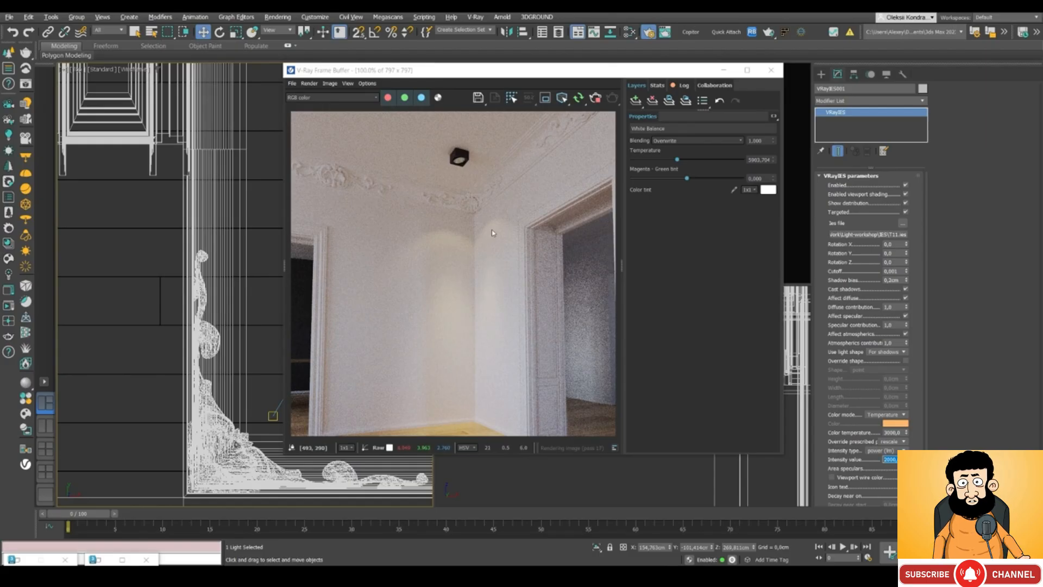
pyautogui.moveTo(476, 75); pyautogui.dragTo(626, 115)
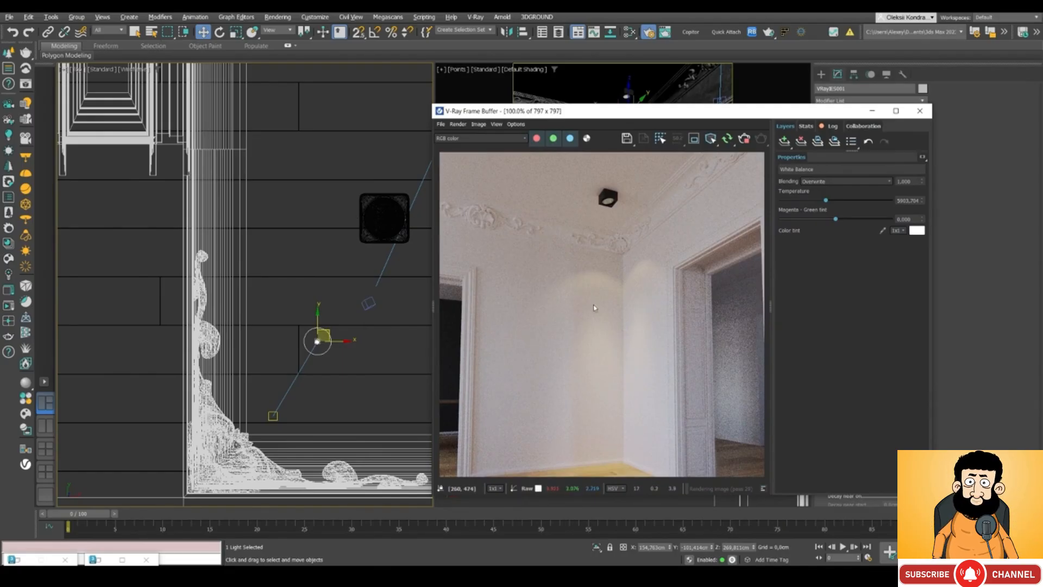
pyautogui.moveTo(586, 112); pyautogui.dragTo(576, 65)
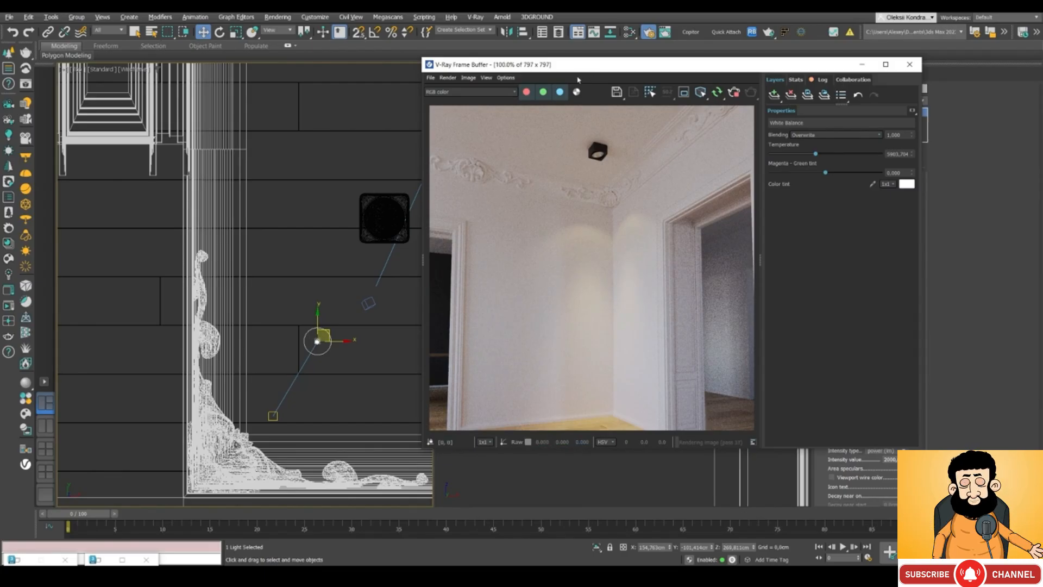
pyautogui.moveTo(587, 70); pyautogui.dragTo(535, 98)
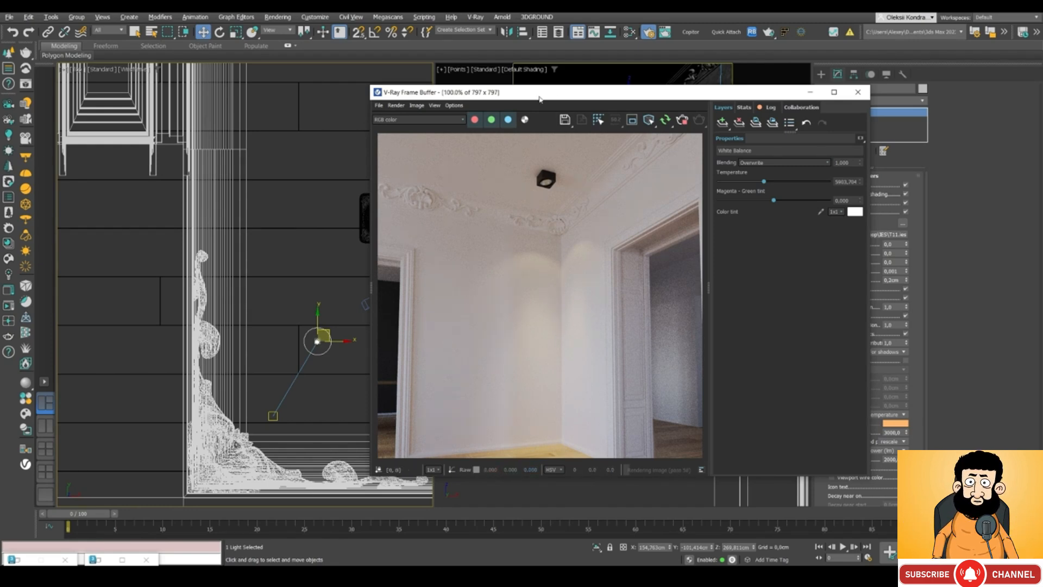
pyautogui.moveTo(537, 98); pyautogui.dragTo(577, 90)
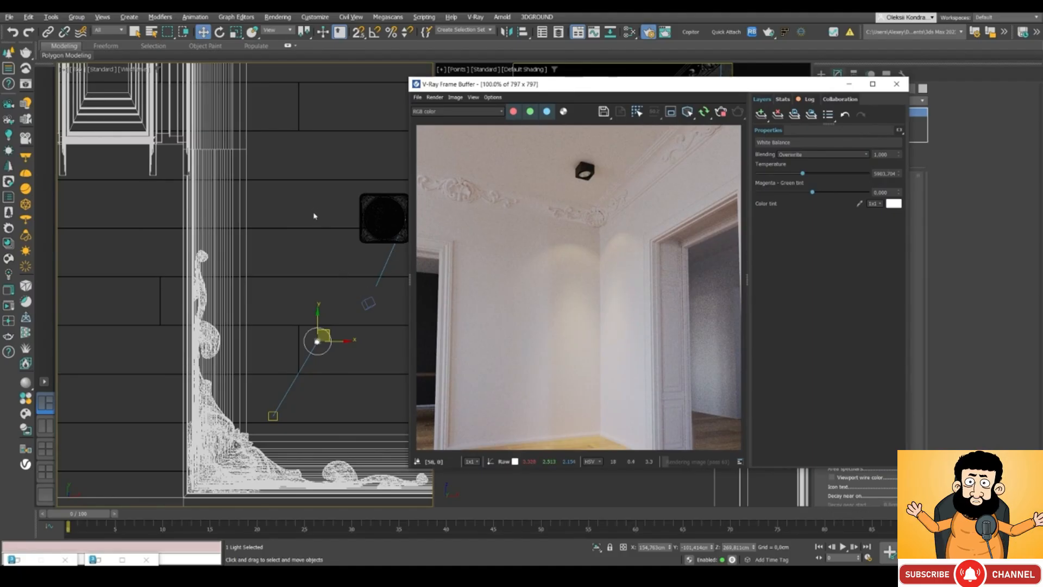
# Create a sphere VRayLight with a radius of about 1.1 cm at the center of the ceiling spotlight in the Top view
pyautogui.moveTo(329, 228); pyautogui.dragTo(291, 264, button='middle')
pyautogui.moveTo(534, 88)
pyautogui.mouseDown()
pyautogui.moveTo(503, 77)
pyautogui.moveTo(483, 103)
pyautogui.moveTo(528, 86)
pyautogui.mouseUp()
pyautogui.scroll(3, 554, 158)
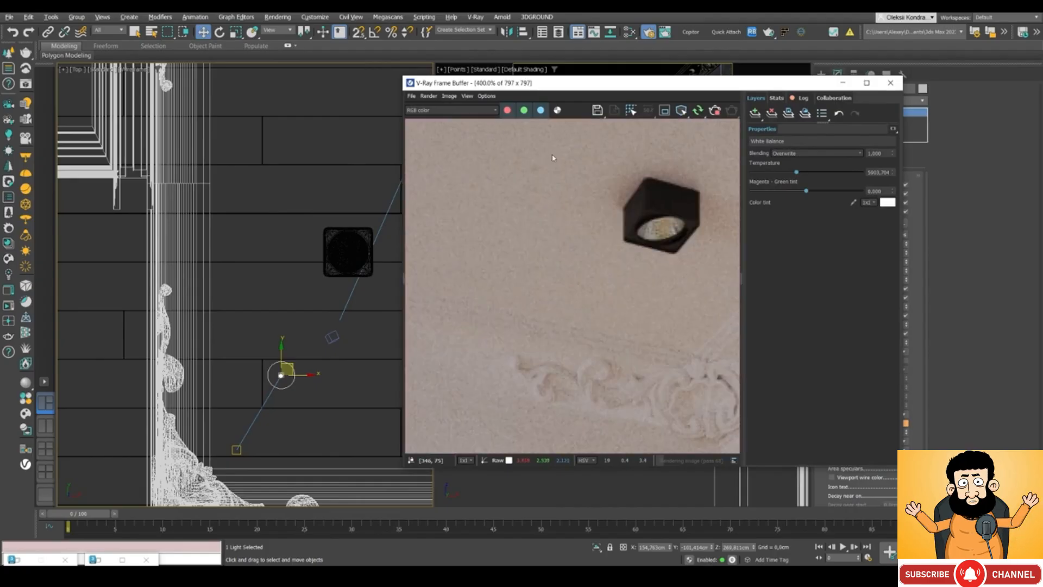
pyautogui.moveTo(611, 84); pyautogui.dragTo(493, 333)
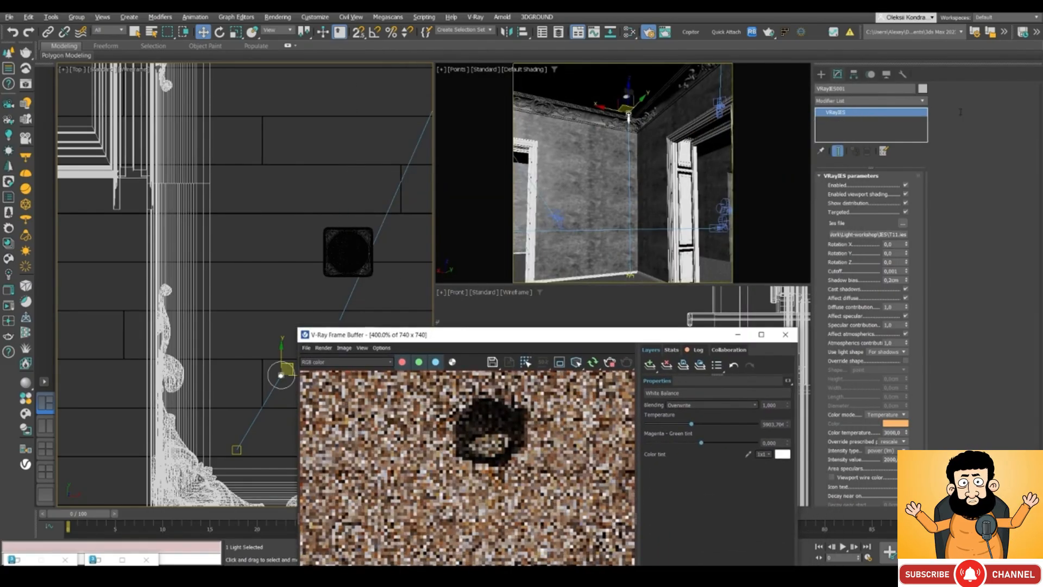
pyautogui.click(821, 75)
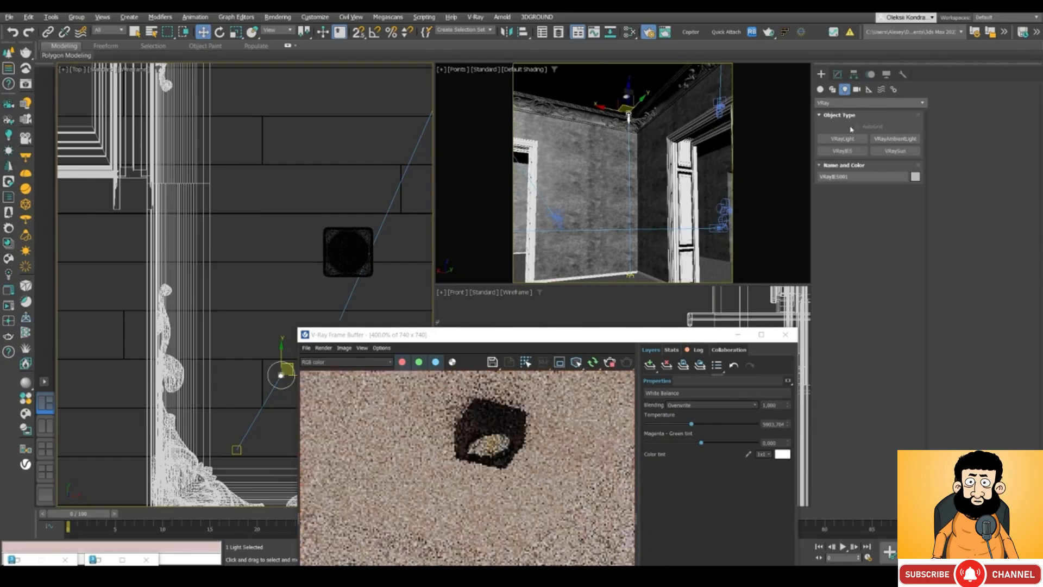
pyautogui.click(852, 143)
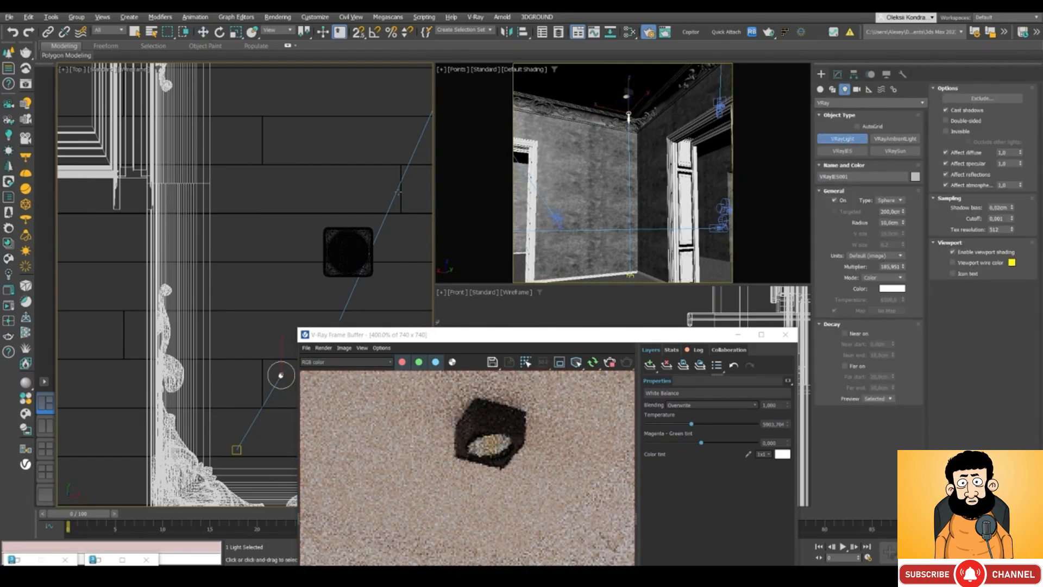
pyautogui.scroll(3, 337, 253)
pyautogui.scroll(2, 336, 253)
pyautogui.moveTo(377, 246); pyautogui.dragTo(375, 238)
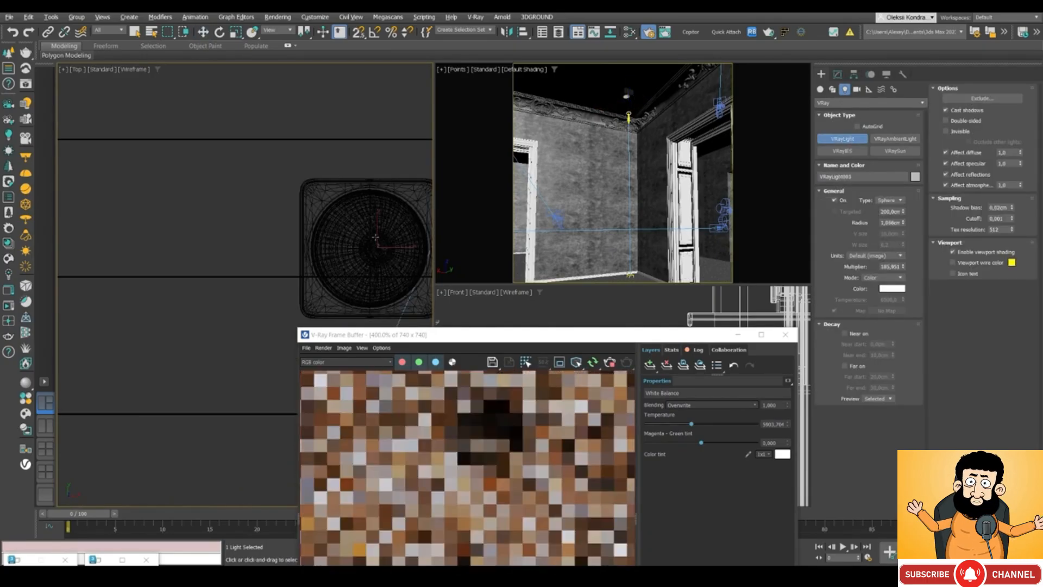
# Raise the sphere light from the floor into the ceiling spotlight's reflector in the Front view
pyautogui.press('w')
pyautogui.press('f')
pyautogui.scroll(-5, 374, 236)
pyautogui.scroll(-4, 374, 235)
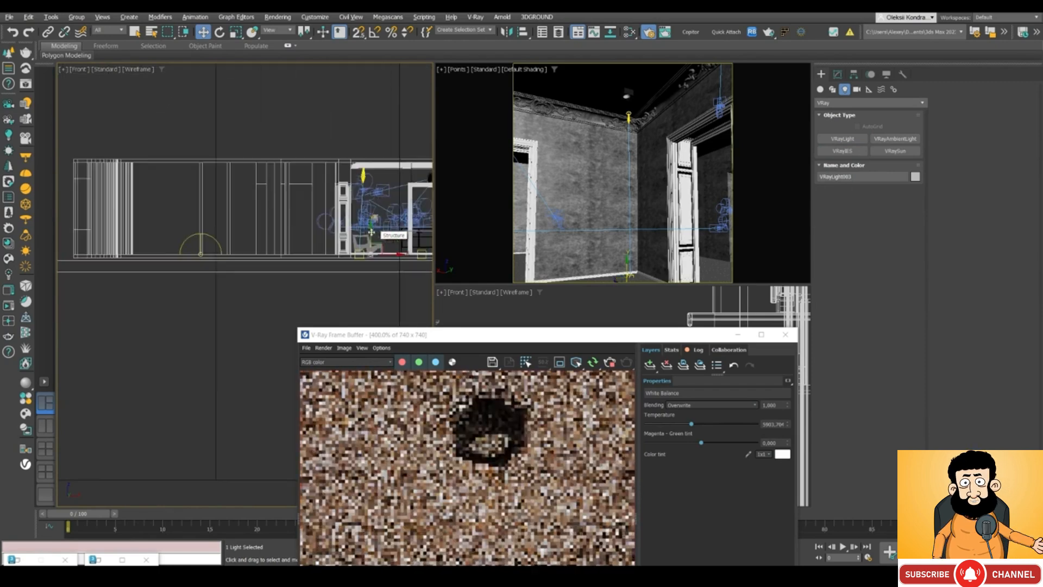
pyautogui.moveTo(365, 228); pyautogui.dragTo(355, 289, button='middle')
pyautogui.scroll(2, 354, 290)
pyautogui.moveTo(354, 289); pyautogui.dragTo(355, 174)
pyautogui.scroll(5, 349, 214)
pyautogui.moveTo(341, 259); pyautogui.dragTo(344, 186, button='middle')
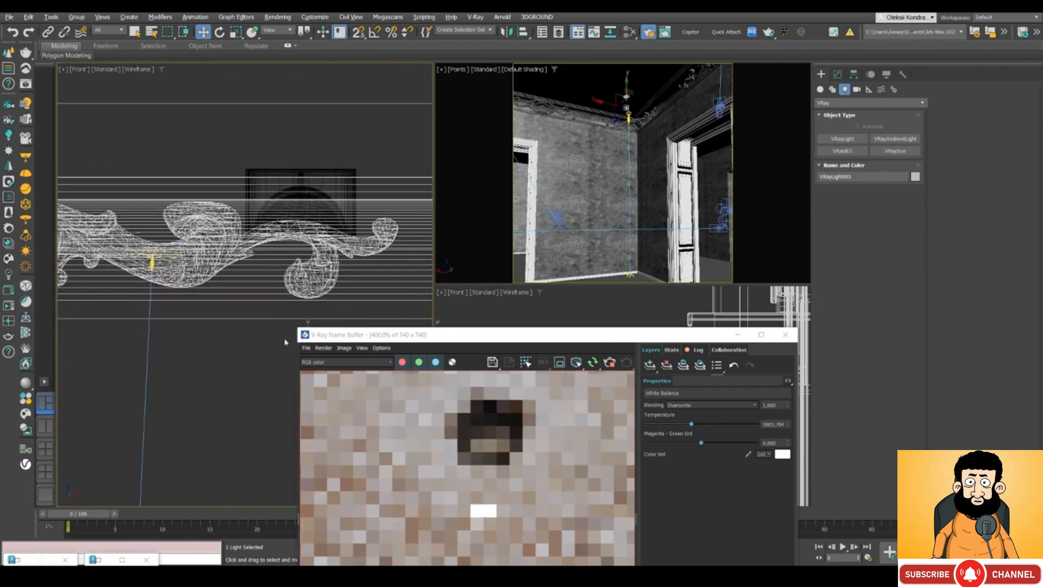
pyautogui.moveTo(285, 333); pyautogui.dragTo(300, 240, button='middle')
pyautogui.scroll(2, 302, 250)
pyautogui.moveTo(339, 262); pyautogui.dragTo(329, 91)
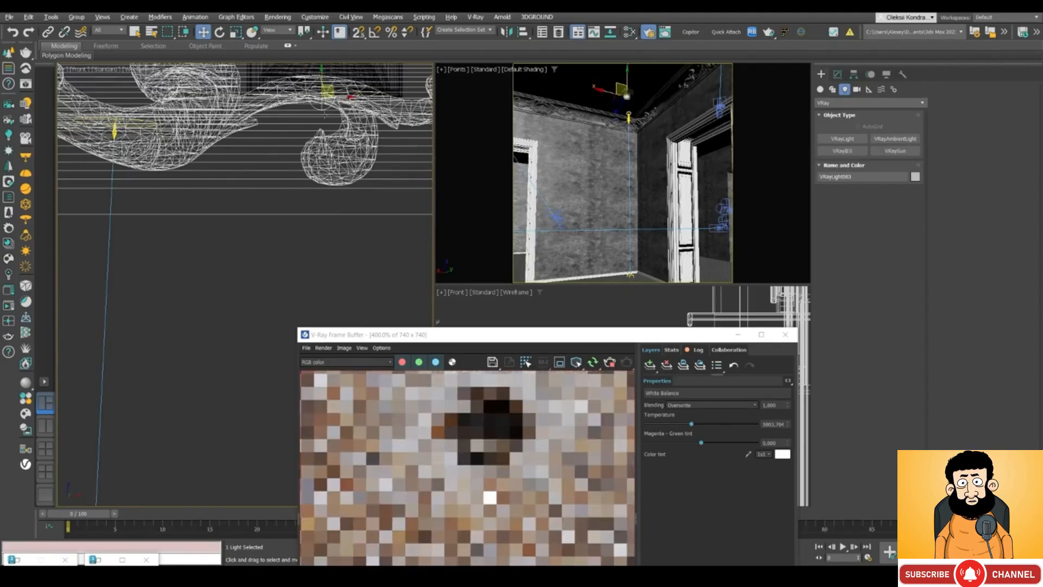
pyautogui.moveTo(310, 113); pyautogui.dragTo(322, 327, button='middle')
pyautogui.moveTo(345, 300); pyautogui.dragTo(349, 270)
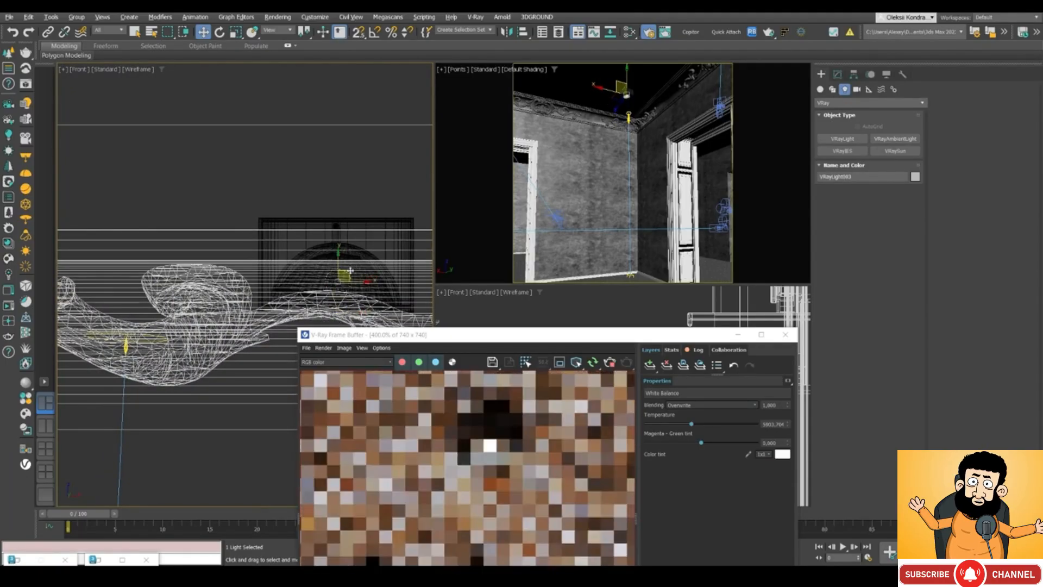
pyautogui.moveTo(372, 249); pyautogui.dragTo(370, 207, button='middle')
pyautogui.scroll(2, 370, 207)
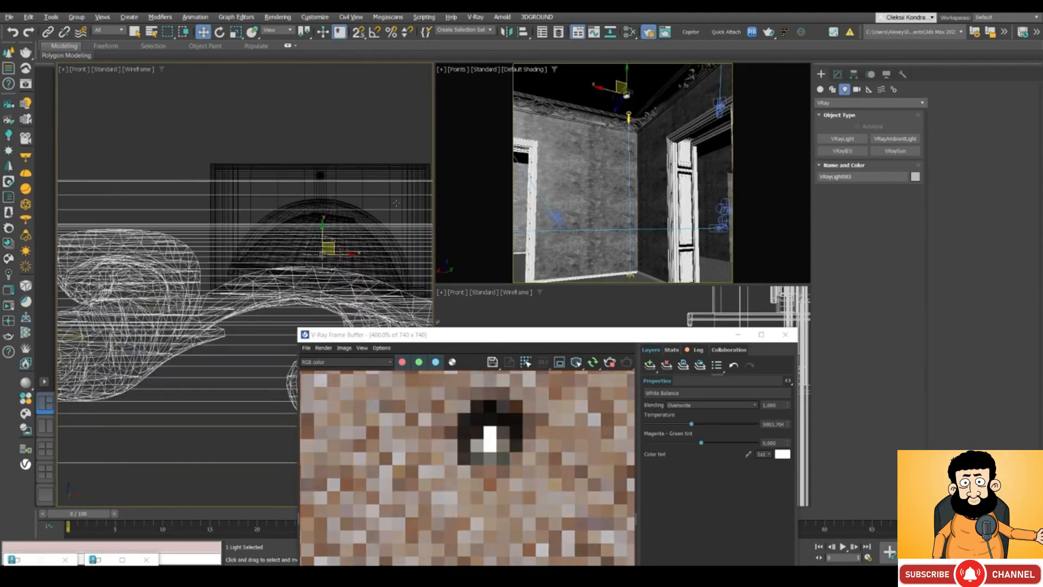
# Select the ceiling spotlight model and rename it C2
pyautogui.click(360, 170)
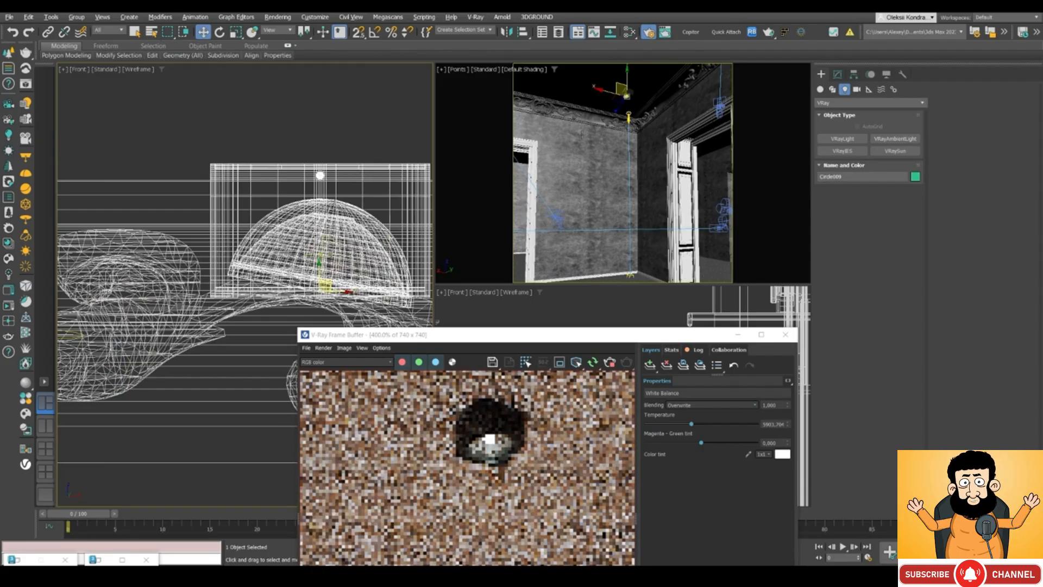
pyautogui.doubleClick(835, 177)
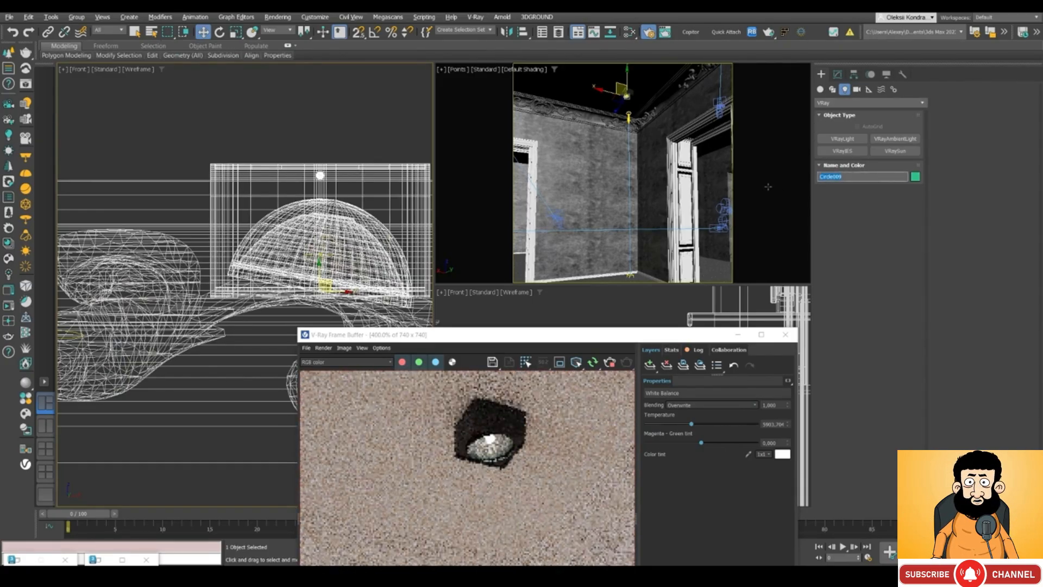
pyautogui.write('C2')
pyautogui.press('Return')
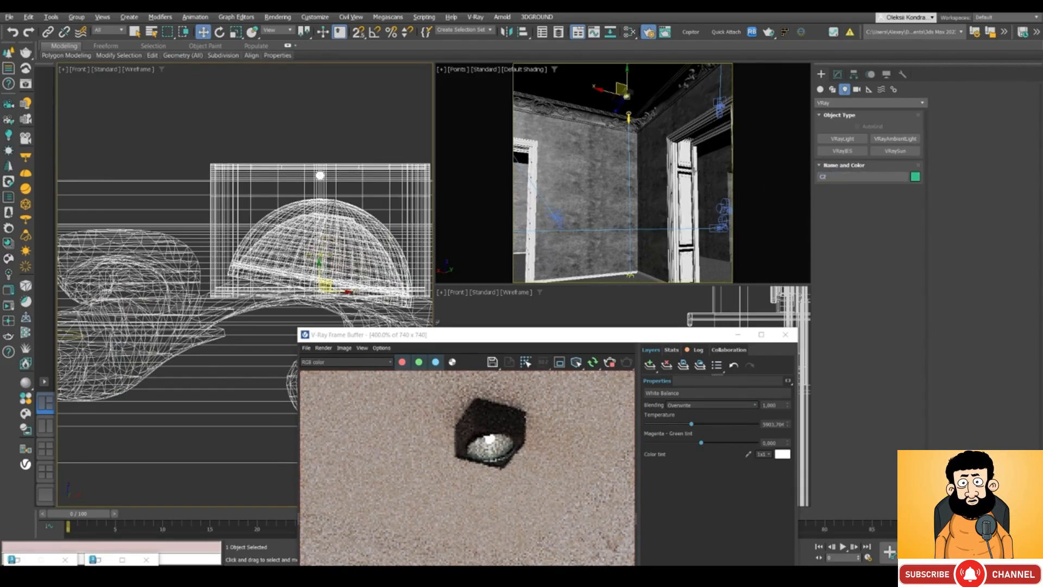
# Restrict the selection filter to Lights, reselect the sphere light inside the spotlight, and check the whole corner in the render
pyautogui.click(113, 31)
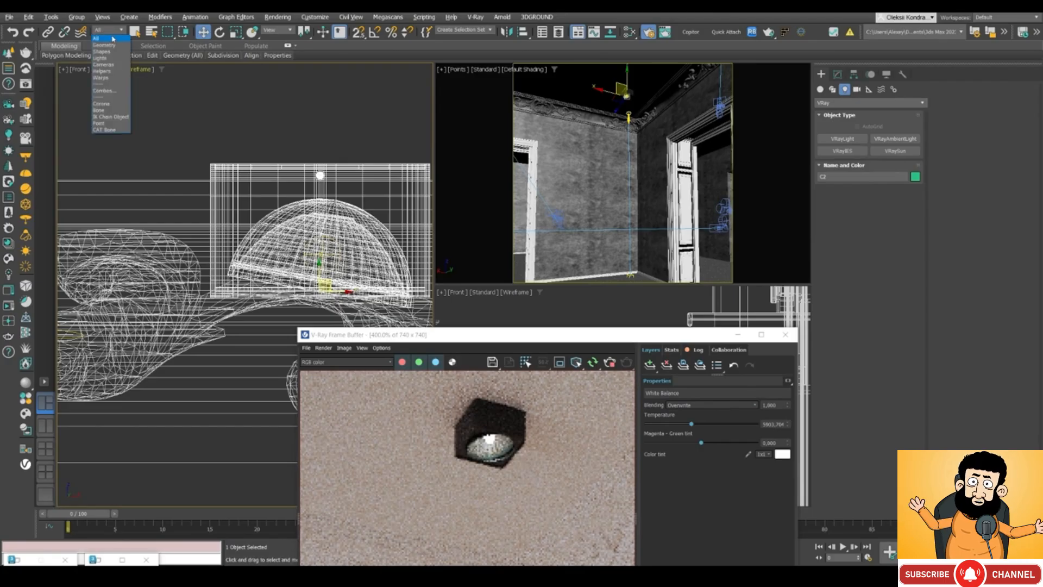
pyautogui.click(100, 58)
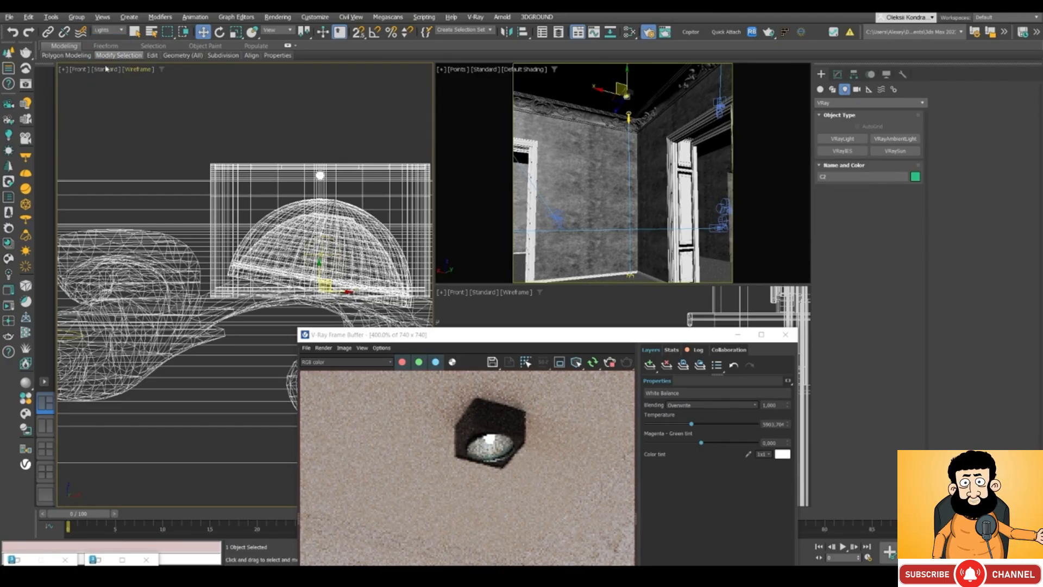
pyautogui.click(334, 255)
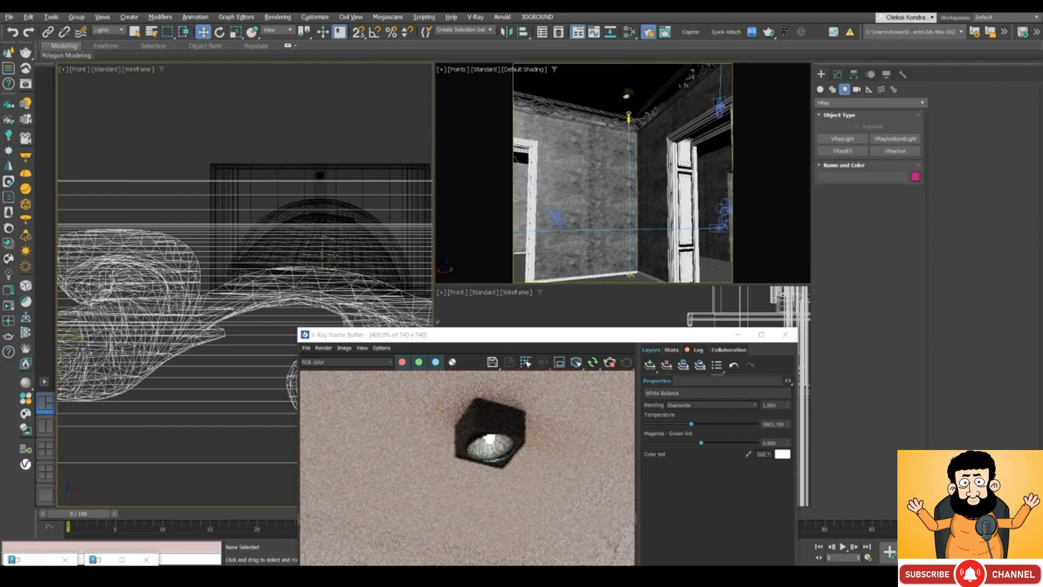
pyautogui.click(326, 249)
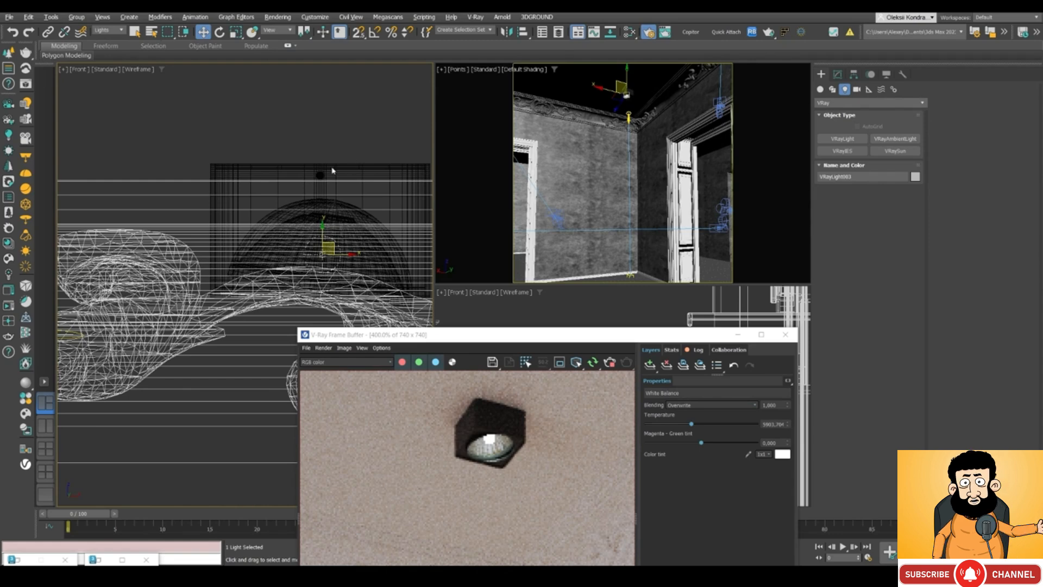
pyautogui.scroll(-2, 332, 171)
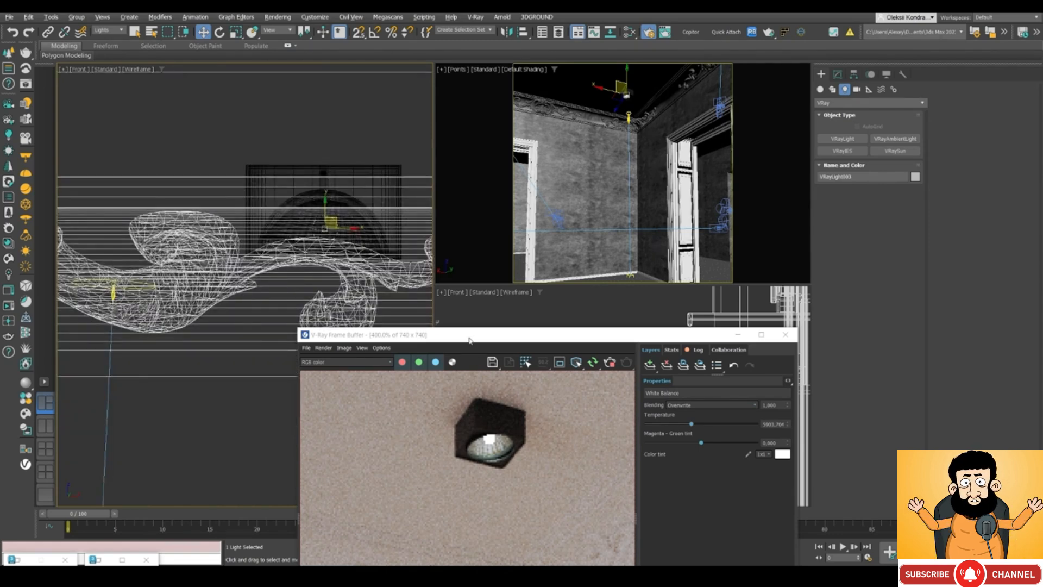
pyautogui.moveTo(469, 341); pyautogui.dragTo(480, 134)
pyautogui.scroll(-4, 472, 240)
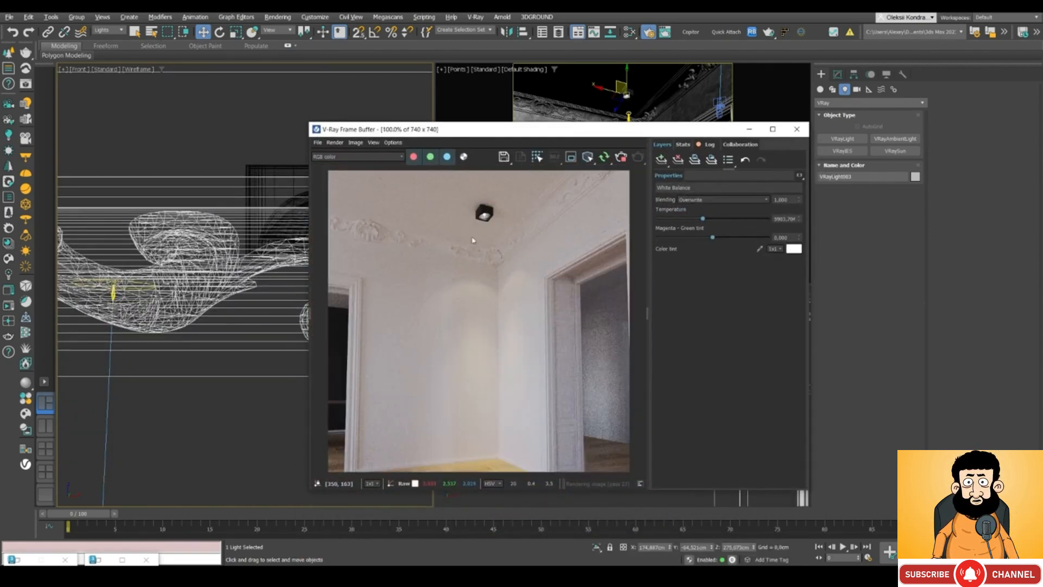